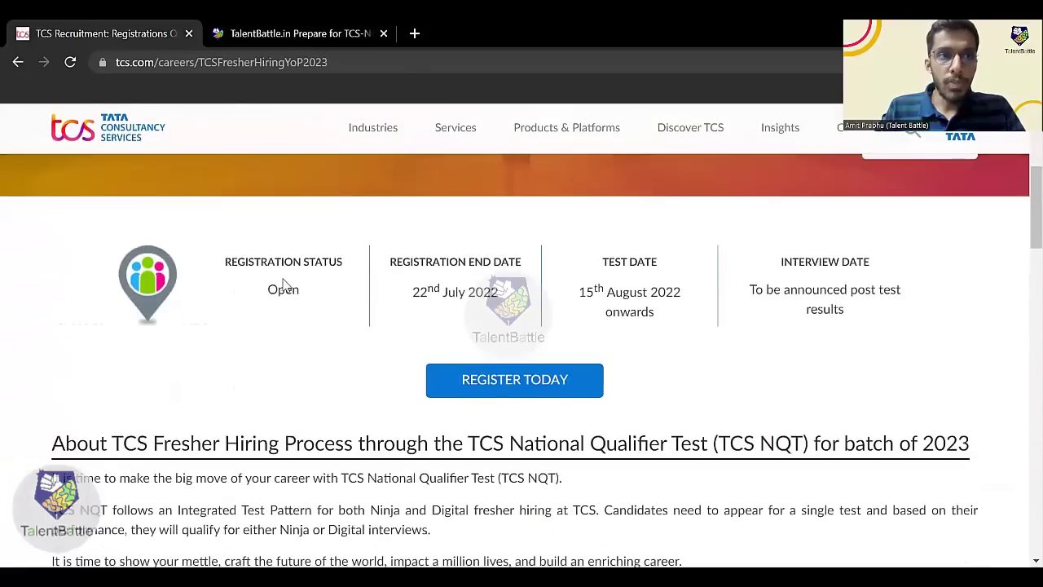
{"action": "scroll", "coordinate": [283, 285], "scroll_direction": "down", "scroll_amount": 3}
Find the registration dates and use Register Today to open TCS NextStep in a new tab.
{"action": "scroll", "coordinate": [294, 297], "scroll_direction": "up", "scroll_amount": 2}
{"action": "scroll", "coordinate": [303, 313], "scroll_direction": "up", "scroll_amount": 1}
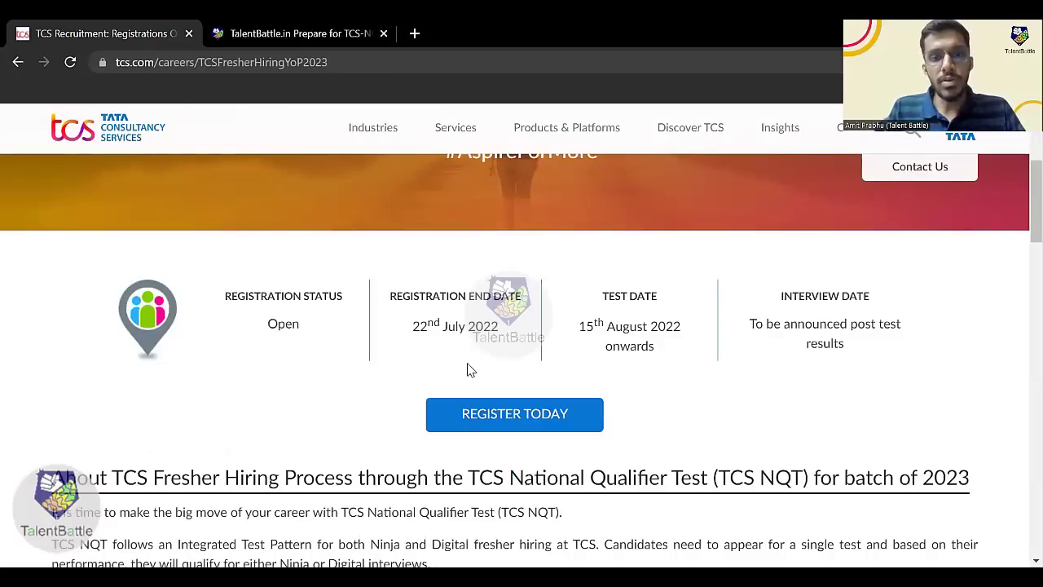
{"action": "left_click", "coordinate": [483, 408]}
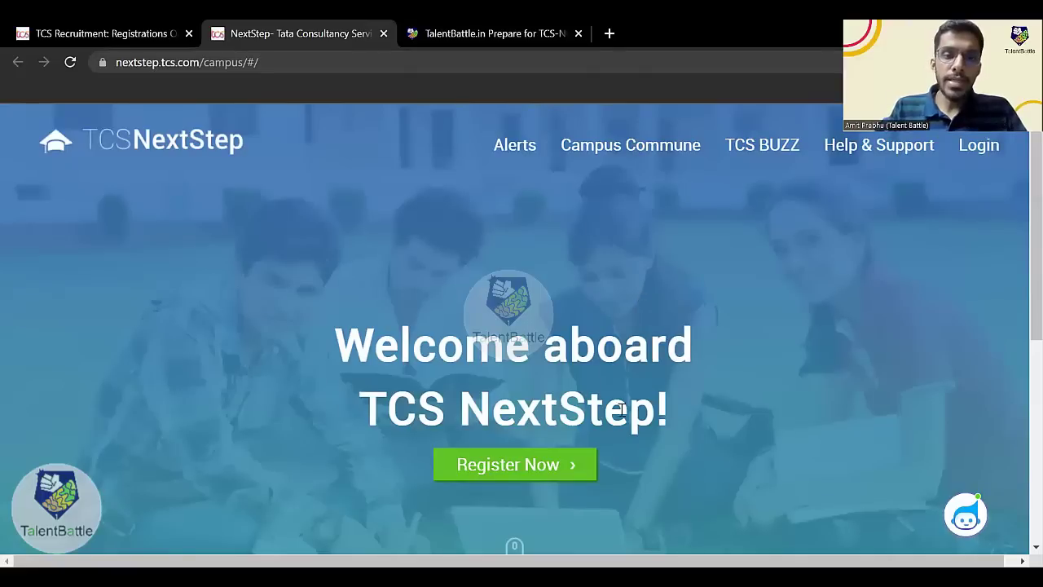
Begin a new registration and pick the IT (Information Technology) category.
{"action": "left_click", "coordinate": [507, 465]}
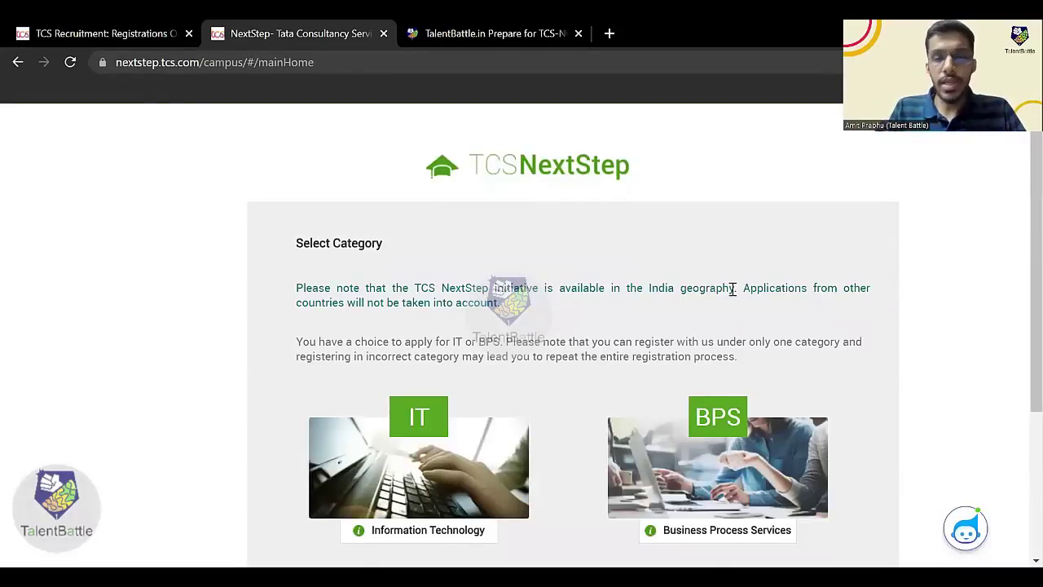
{"action": "scroll", "coordinate": [808, 298], "scroll_direction": "down", "scroll_amount": 1}
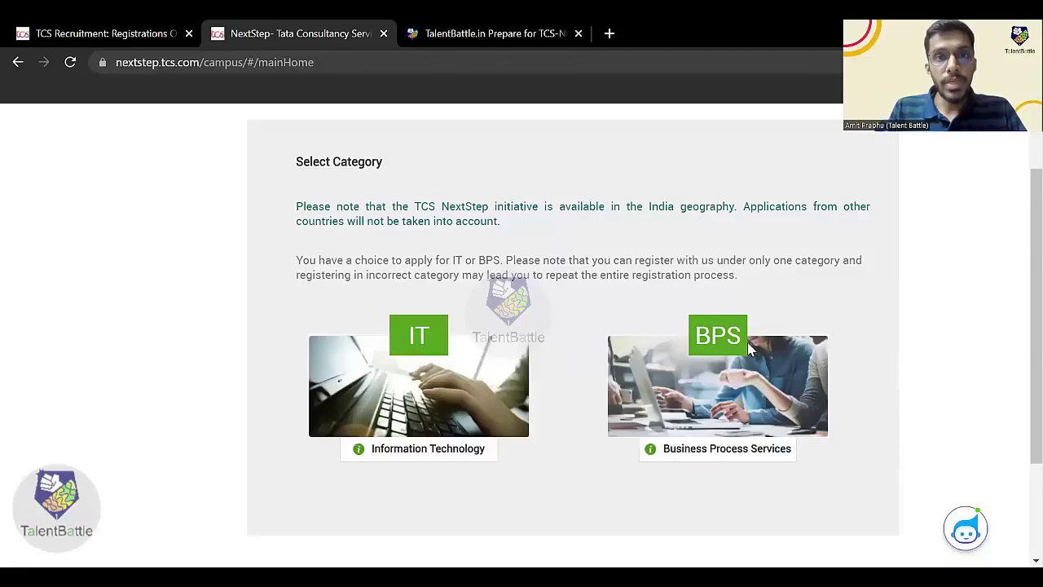
{"action": "left_click", "coordinate": [409, 334]}
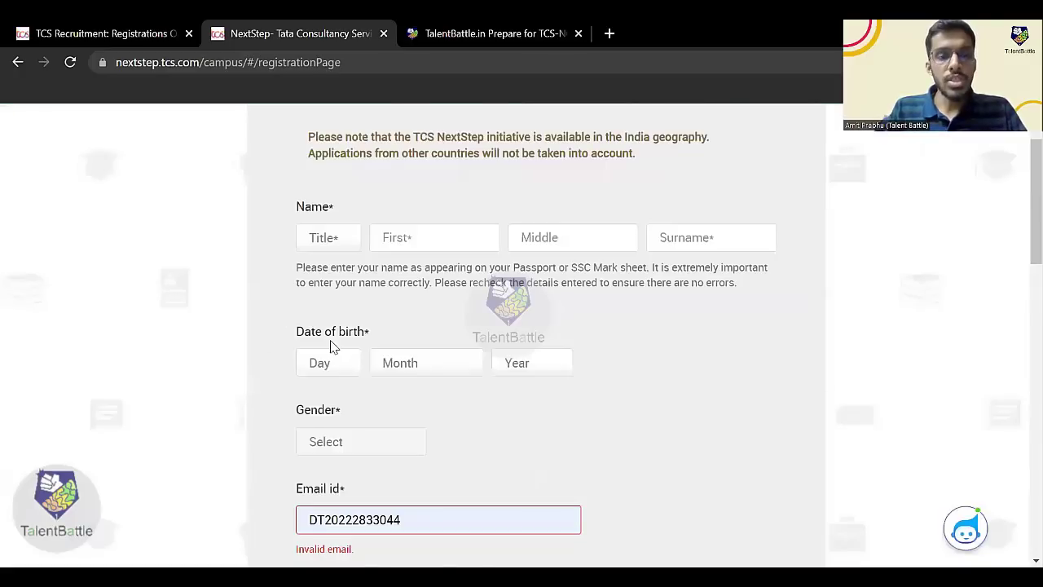
Clear the invalid autofilled Email id, leaving the field empty.
{"action": "scroll", "coordinate": [330, 347], "scroll_direction": "down", "scroll_amount": 3}
{"action": "scroll", "coordinate": [342, 354], "scroll_direction": "up", "scroll_amount": 2}
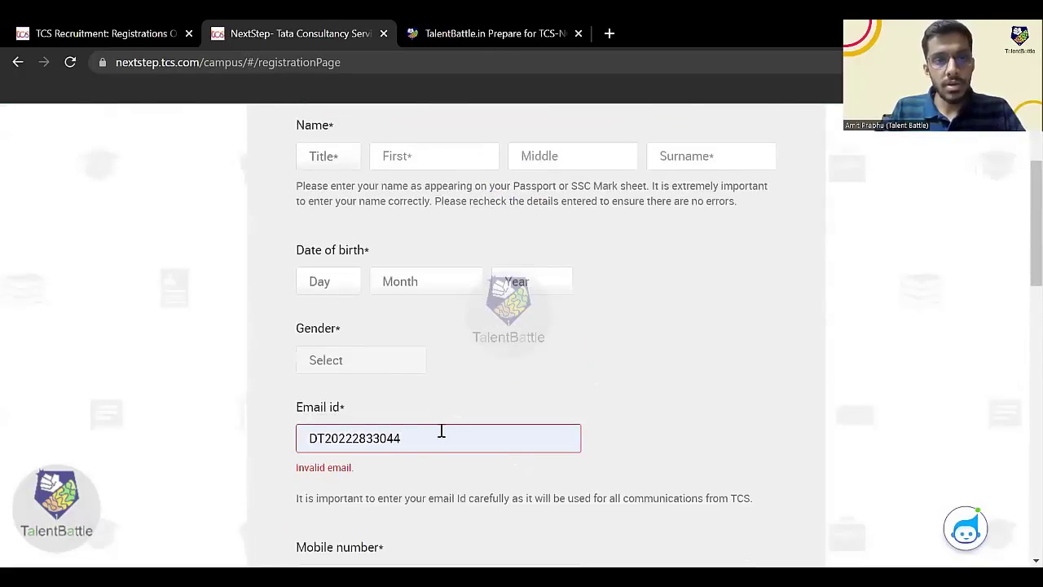
{"action": "double_click", "coordinate": [441, 431]}
{"action": "key", "text": "BackSpace"}
{"action": "left_click", "coordinate": [437, 375]}
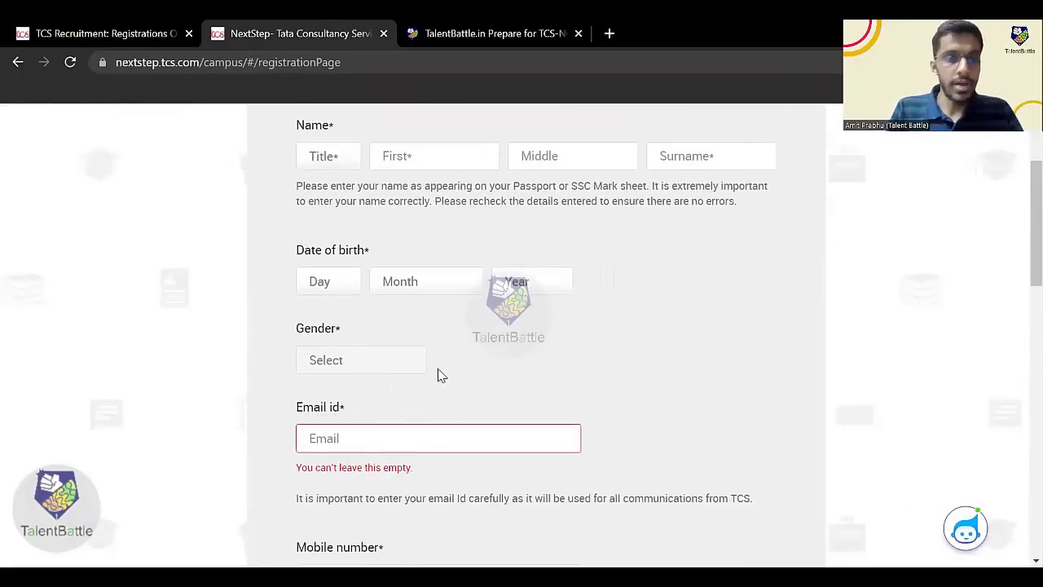
Read the TCS password policy popup, close it, and review the rest of the form.
{"action": "scroll", "coordinate": [440, 371], "scroll_direction": "up", "scroll_amount": 2}
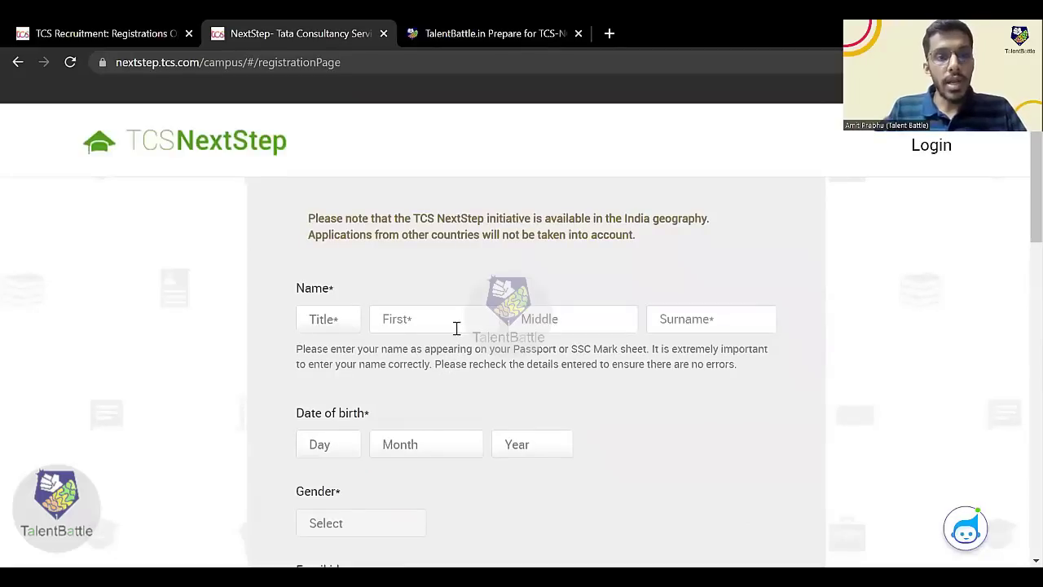
{"action": "scroll", "coordinate": [310, 293], "scroll_direction": "down", "scroll_amount": 1}
{"action": "scroll", "coordinate": [306, 281], "scroll_direction": "down", "scroll_amount": 2}
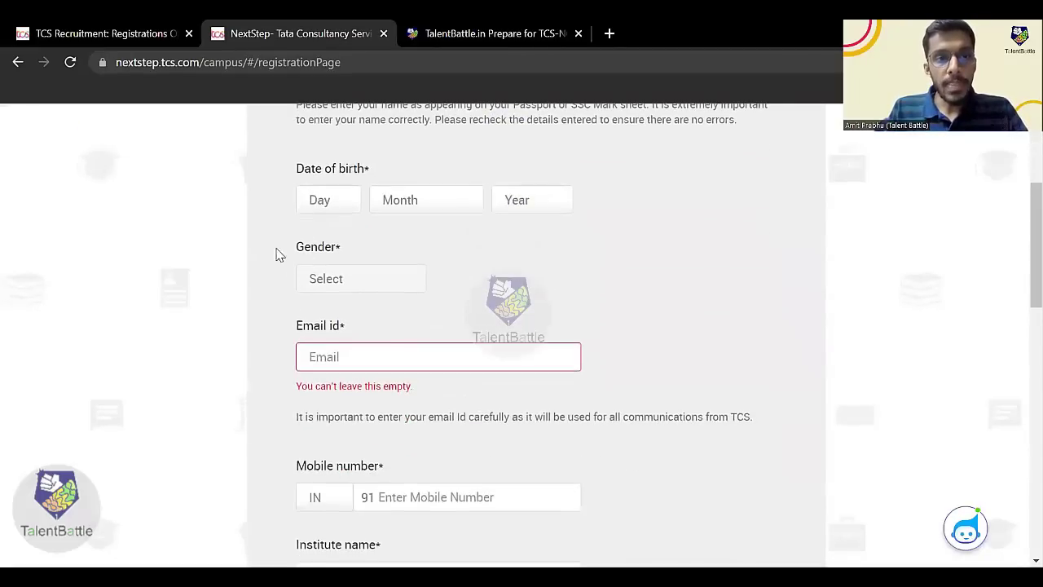
{"action": "scroll", "coordinate": [355, 292], "scroll_direction": "down", "scroll_amount": 3}
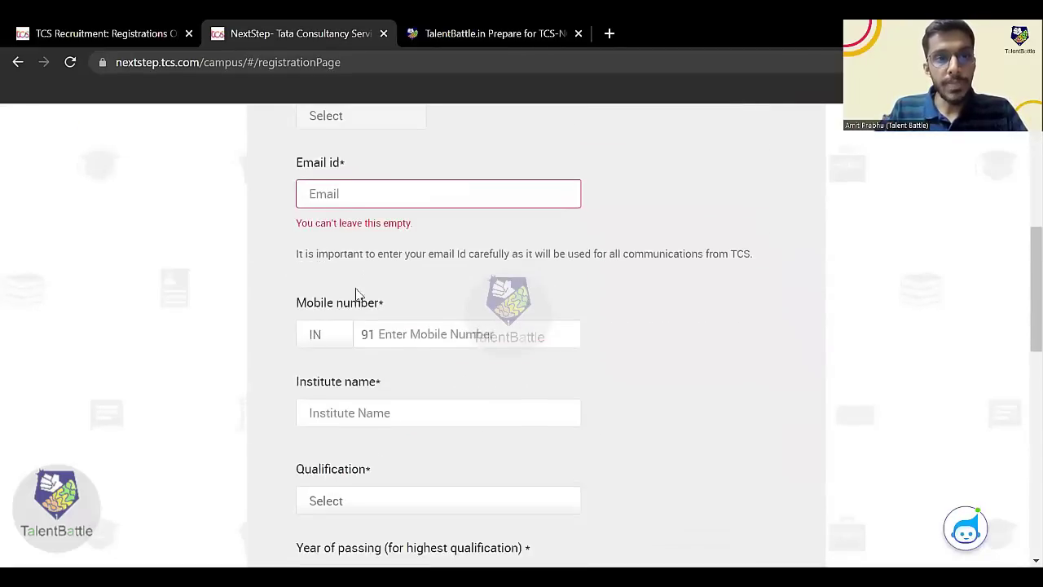
{"action": "scroll", "coordinate": [356, 281], "scroll_direction": "down", "scroll_amount": 1}
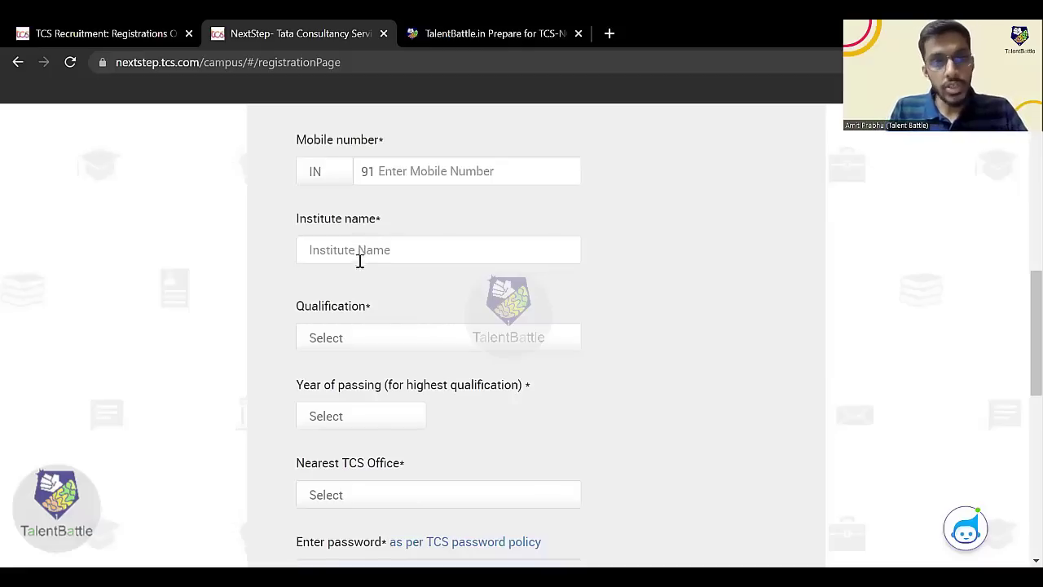
{"action": "scroll", "coordinate": [365, 296], "scroll_direction": "down", "scroll_amount": 1}
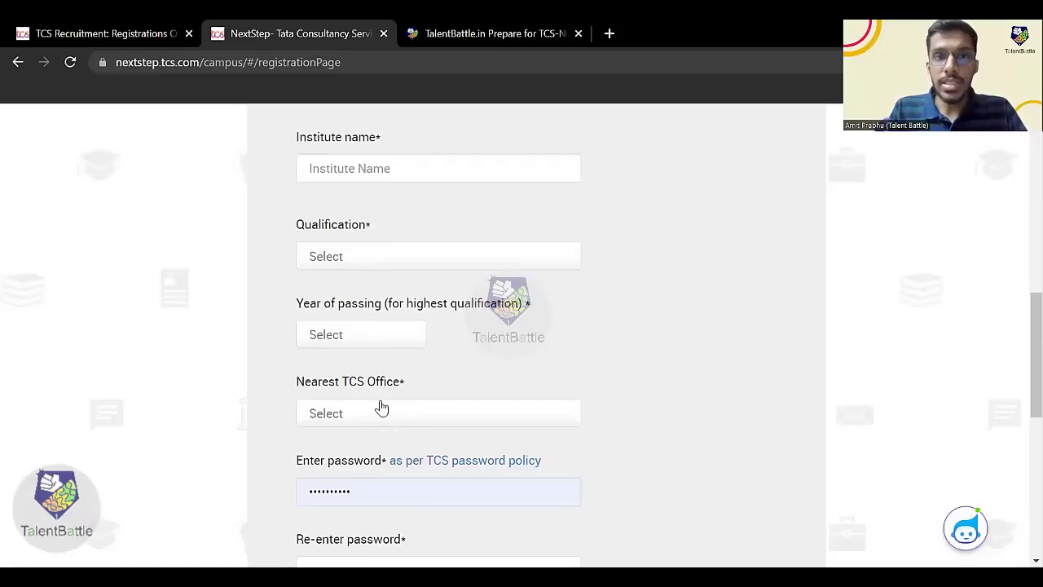
{"action": "scroll", "coordinate": [351, 387], "scroll_direction": "down", "scroll_amount": 1}
{"action": "scroll", "coordinate": [350, 384], "scroll_direction": "down", "scroll_amount": 2}
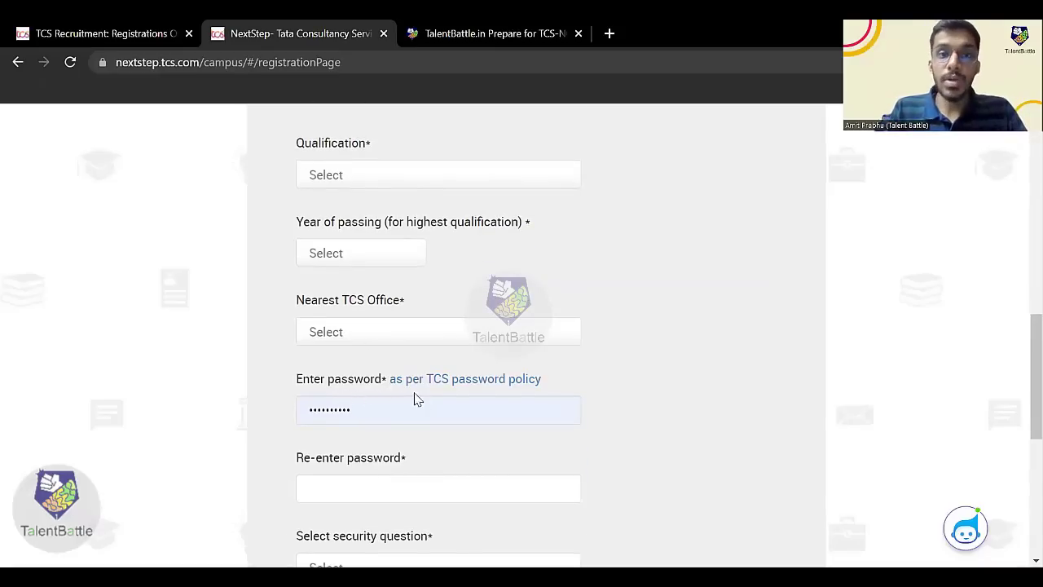
{"action": "left_click", "coordinate": [452, 380]}
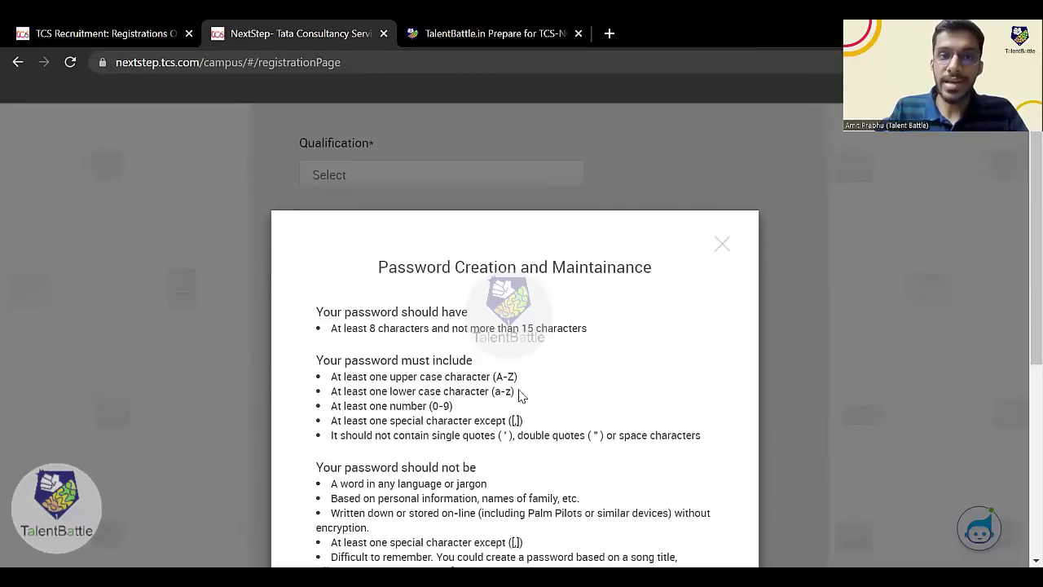
{"action": "scroll", "coordinate": [529, 387], "scroll_direction": "down", "scroll_amount": 2}
{"action": "scroll", "coordinate": [469, 408], "scroll_direction": "down", "scroll_amount": 2}
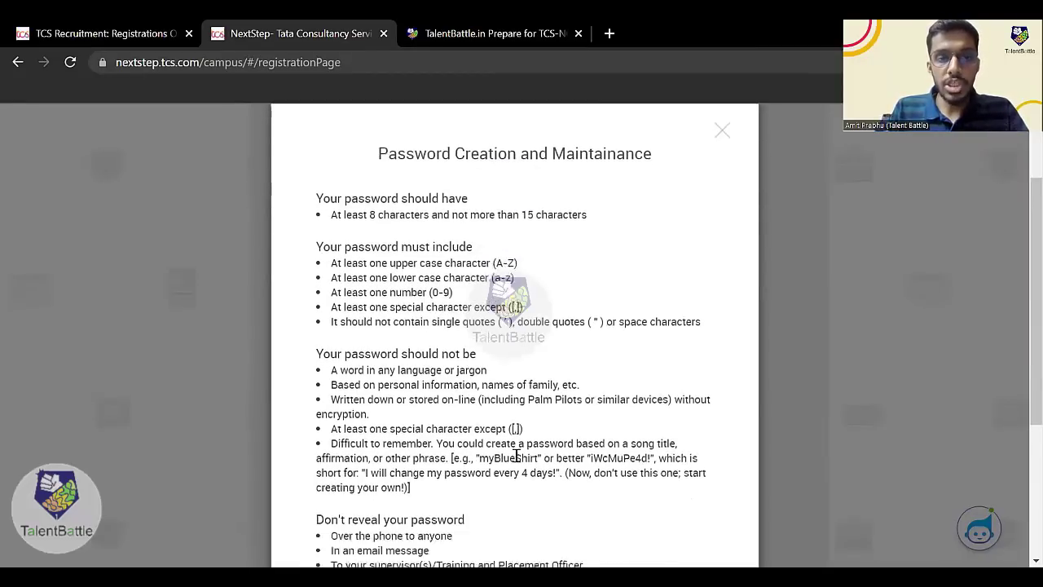
{"action": "scroll", "coordinate": [530, 424], "scroll_direction": "up", "scroll_amount": 5}
{"action": "left_click", "coordinate": [725, 246]}
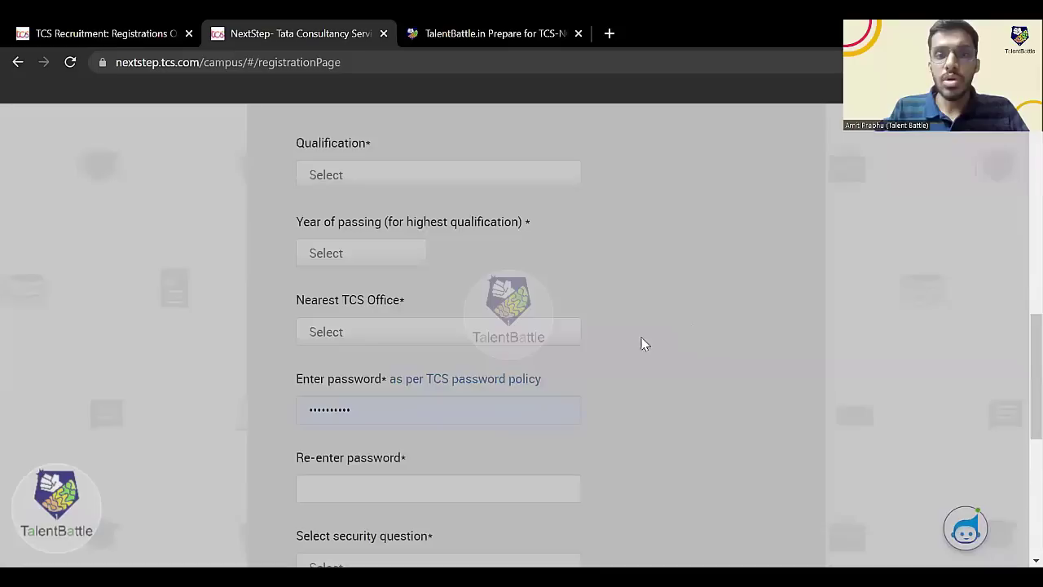
{"action": "scroll", "coordinate": [434, 395], "scroll_direction": "down", "scroll_amount": 1}
{"action": "scroll", "coordinate": [402, 413], "scroll_direction": "down", "scroll_amount": 1}
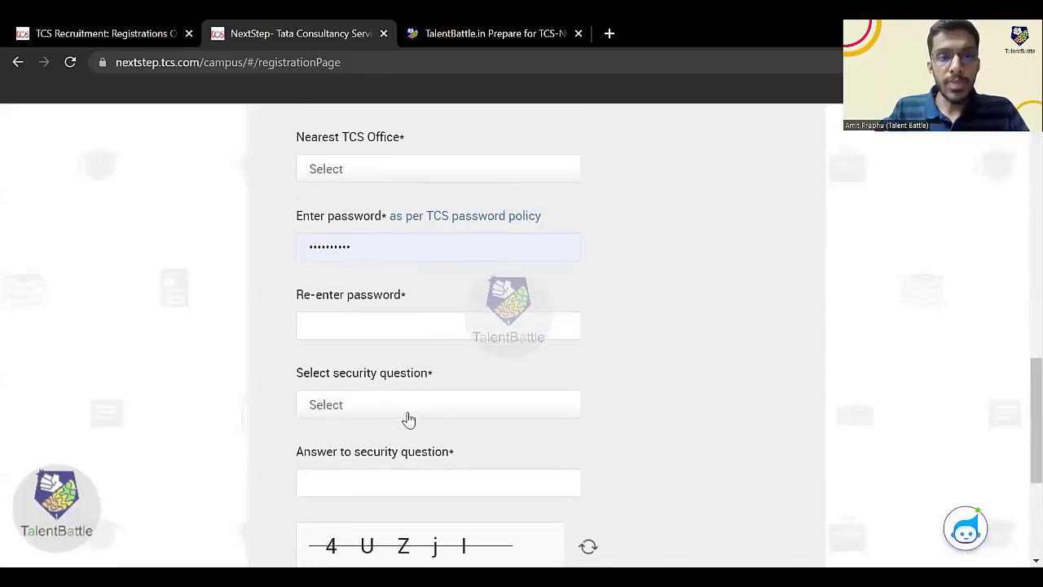
{"action": "scroll", "coordinate": [348, 407], "scroll_direction": "down", "scroll_amount": 1}
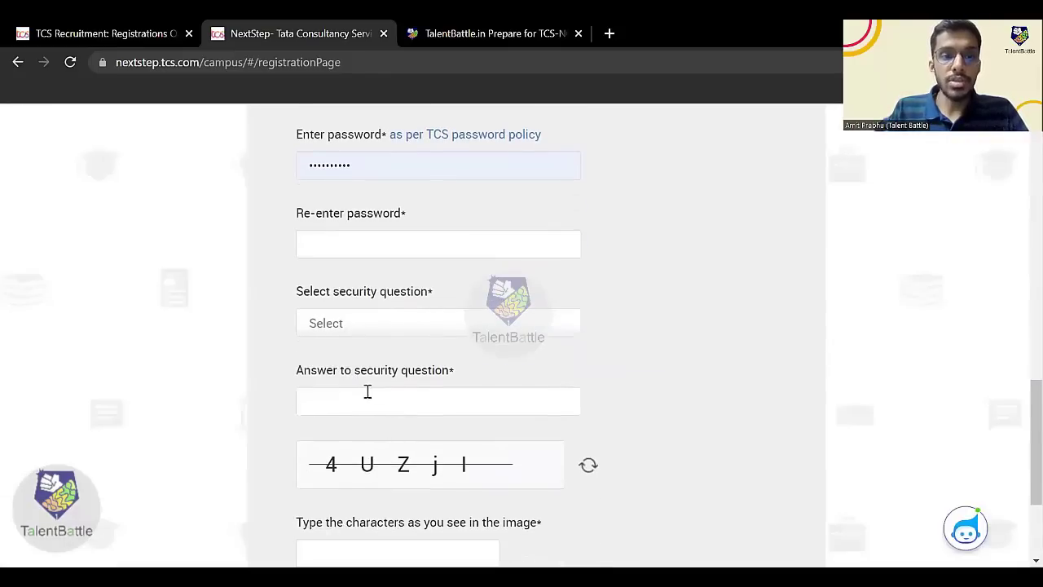
{"action": "scroll", "coordinate": [352, 389], "scroll_direction": "down", "scroll_amount": 1}
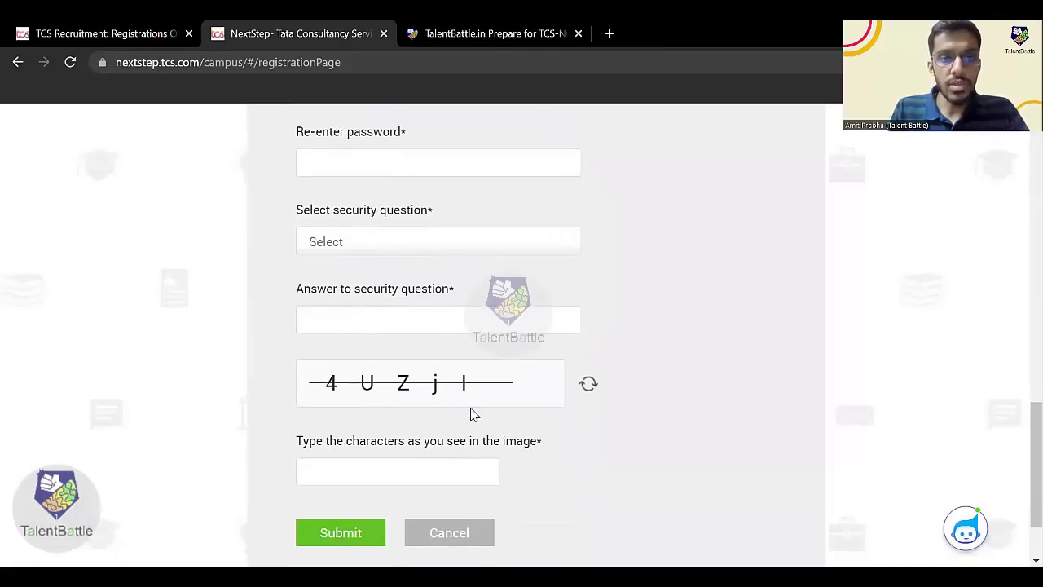
{"action": "scroll", "coordinate": [366, 451], "scroll_direction": "down", "scroll_amount": 1}
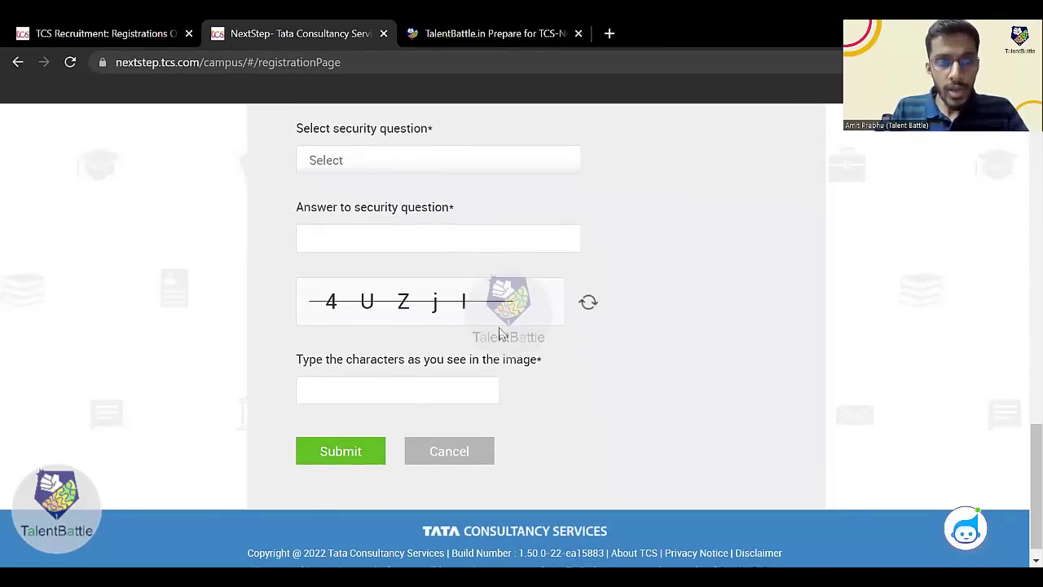
{"action": "scroll", "coordinate": [520, 353], "scroll_direction": "up", "scroll_amount": 2}
{"action": "scroll", "coordinate": [520, 353], "scroll_direction": "up", "scroll_amount": 10}
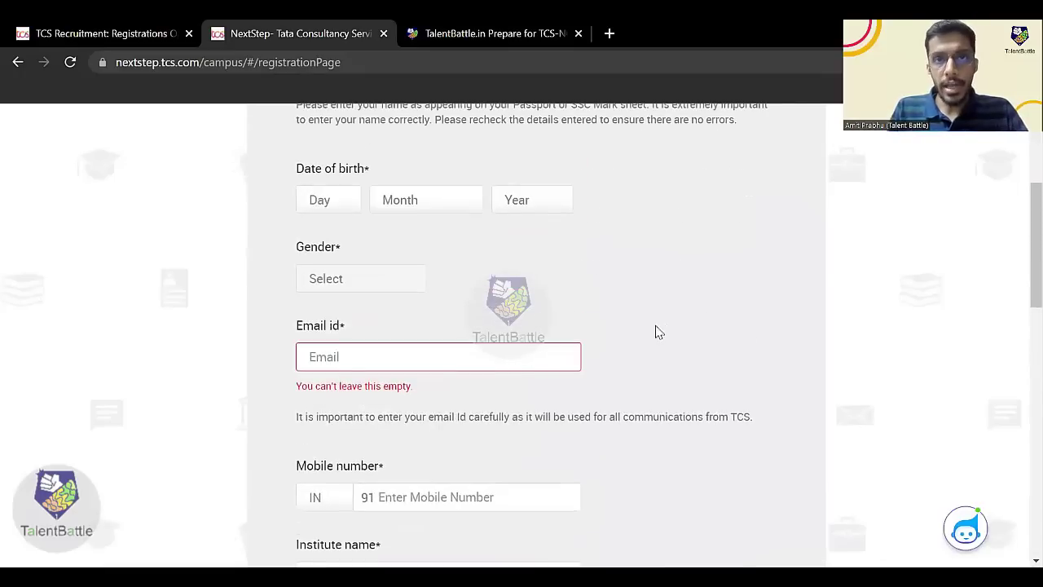
Review the completed form, including email, security question and captcha, and submit it.
{"action": "scroll", "coordinate": [484, 360], "scroll_direction": "down", "scroll_amount": 4}
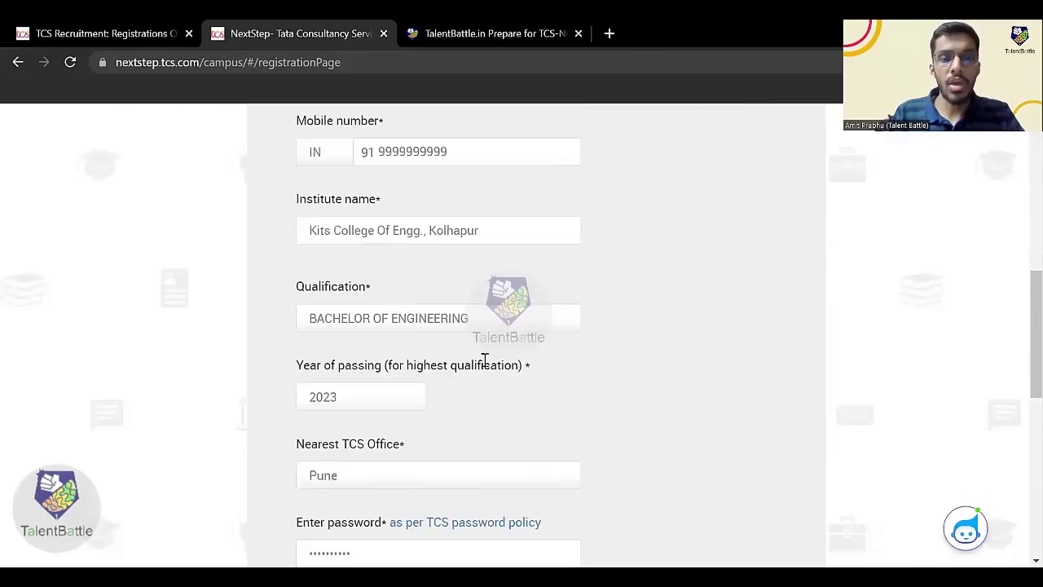
{"action": "scroll", "coordinate": [484, 361], "scroll_direction": "down", "scroll_amount": 3}
{"action": "scroll", "coordinate": [489, 361], "scroll_direction": "up", "scroll_amount": 9}
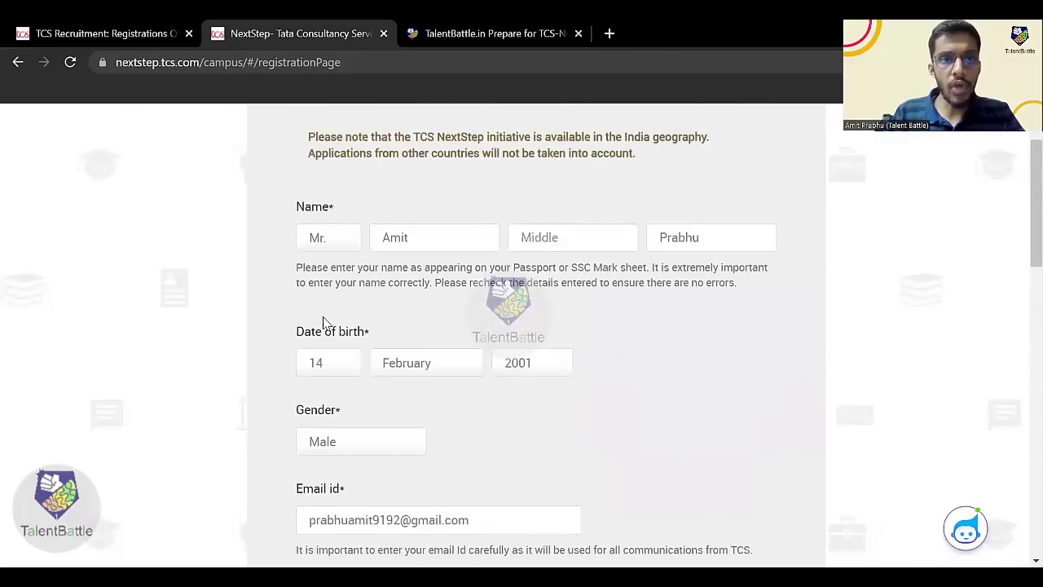
{"action": "scroll", "coordinate": [449, 310], "scroll_direction": "up", "scroll_amount": 2}
{"action": "scroll", "coordinate": [429, 328], "scroll_direction": "down", "scroll_amount": 12}
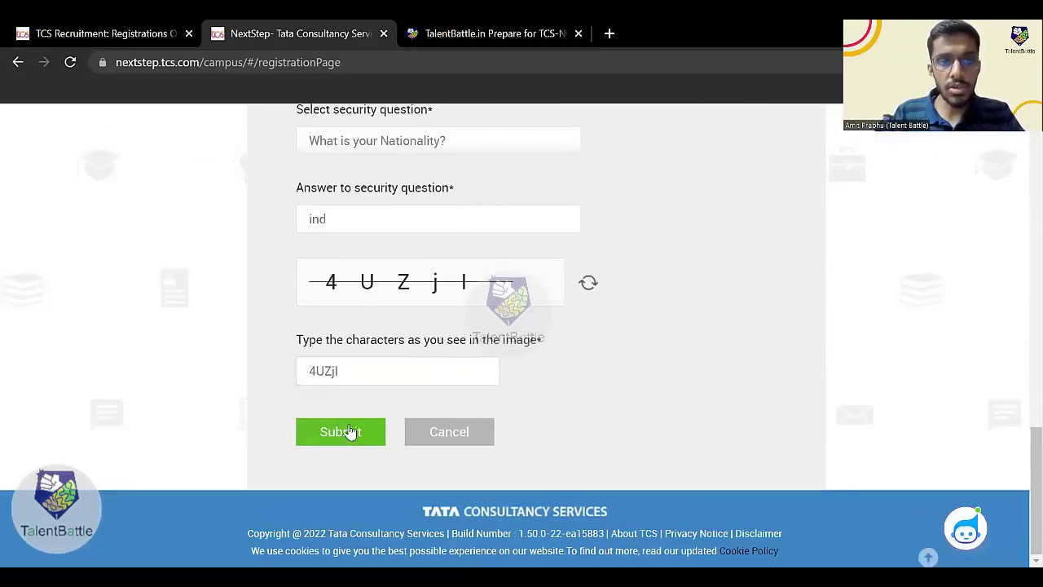
{"action": "left_click", "coordinate": [349, 431]}
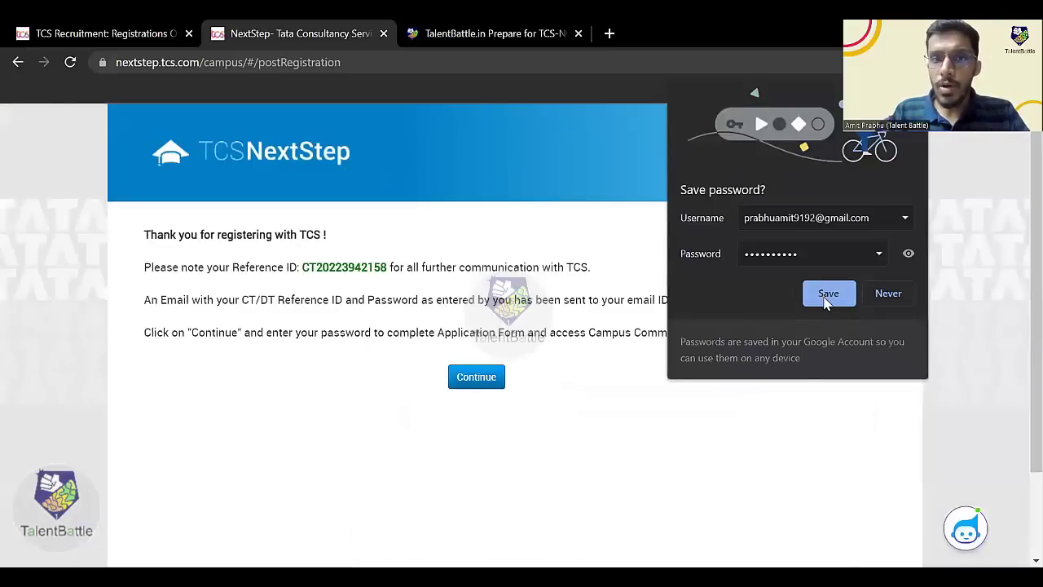
Answer Chrome's save-password offer and highlight the newly issued Reference ID.
{"action": "left_click", "coordinate": [306, 285]}
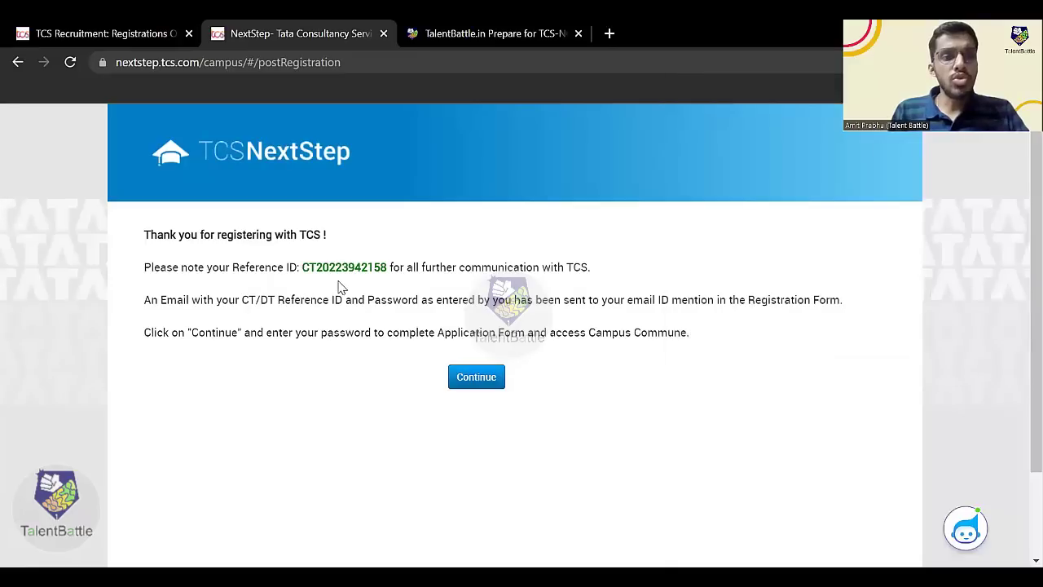
{"action": "left_click_drag", "start_coordinate": [232, 268], "coordinate": [319, 267]}
{"action": "left_click", "coordinate": [304, 287]}
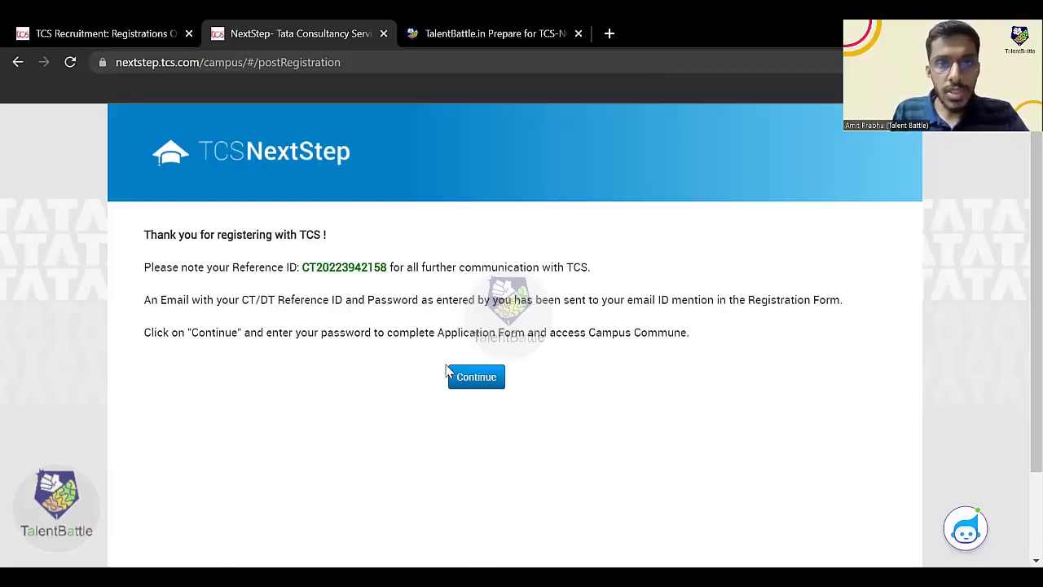
Continue and sign in to the NextStep portal with the account password.
{"action": "left_click", "coordinate": [464, 383]}
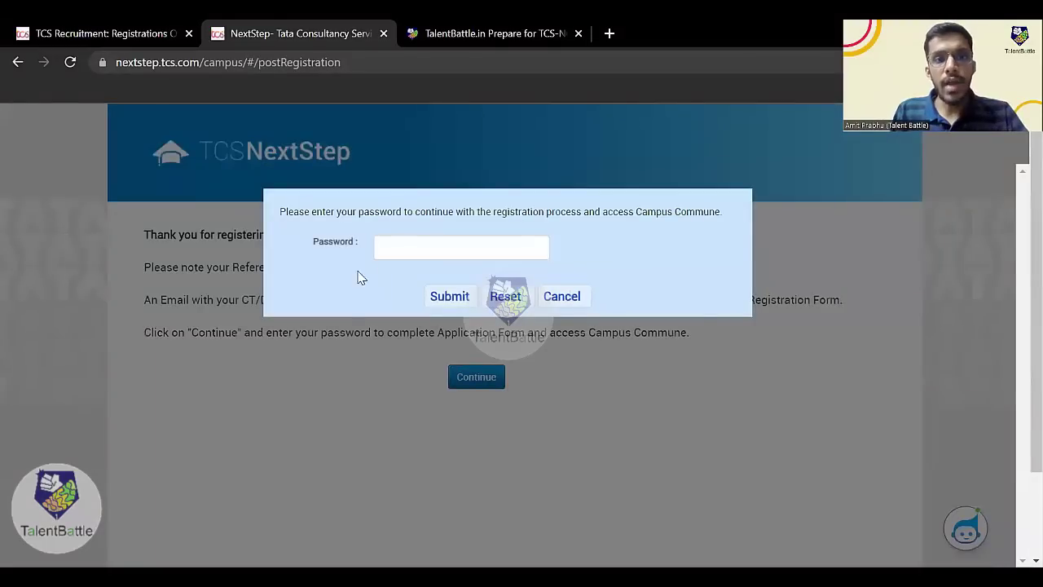
{"action": "left_click", "coordinate": [418, 250]}
{"action": "type", "text": "*****"}
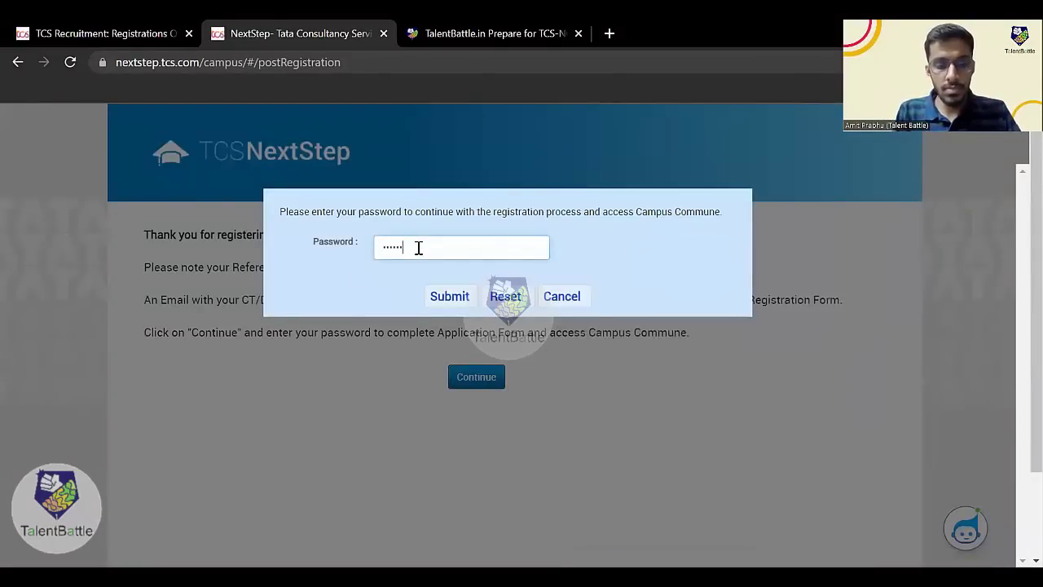
{"action": "type", "text": "*"}
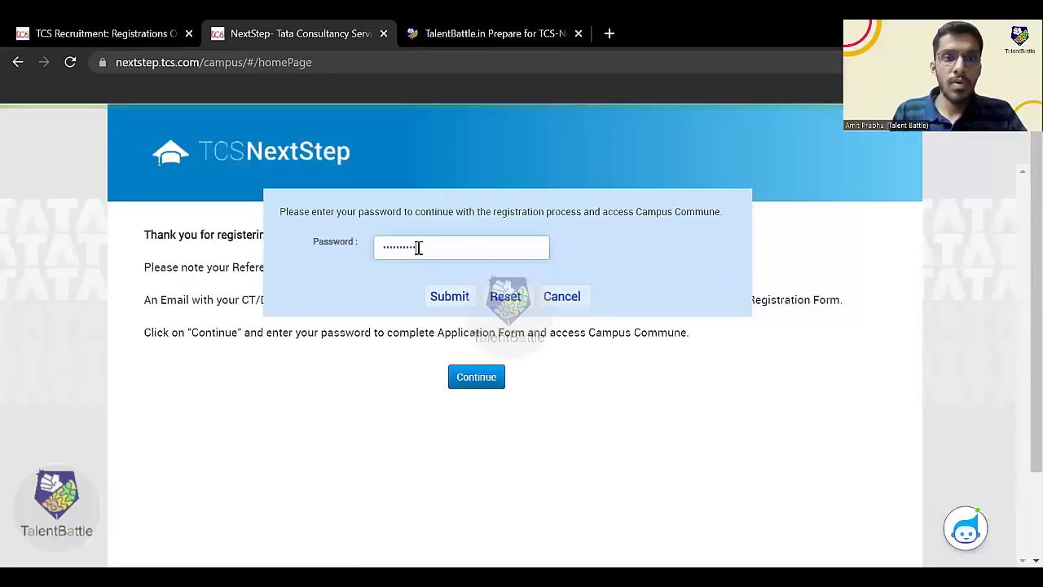
{"action": "key", "text": "Return"}
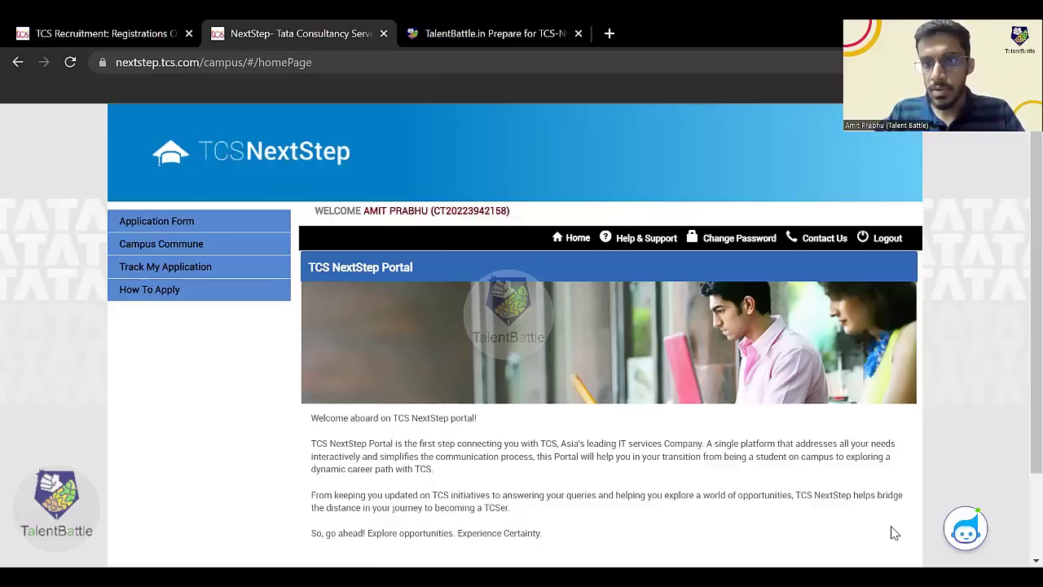
Open the Application Form and start filling in Personal Details.
{"action": "left_click", "coordinate": [175, 227]}
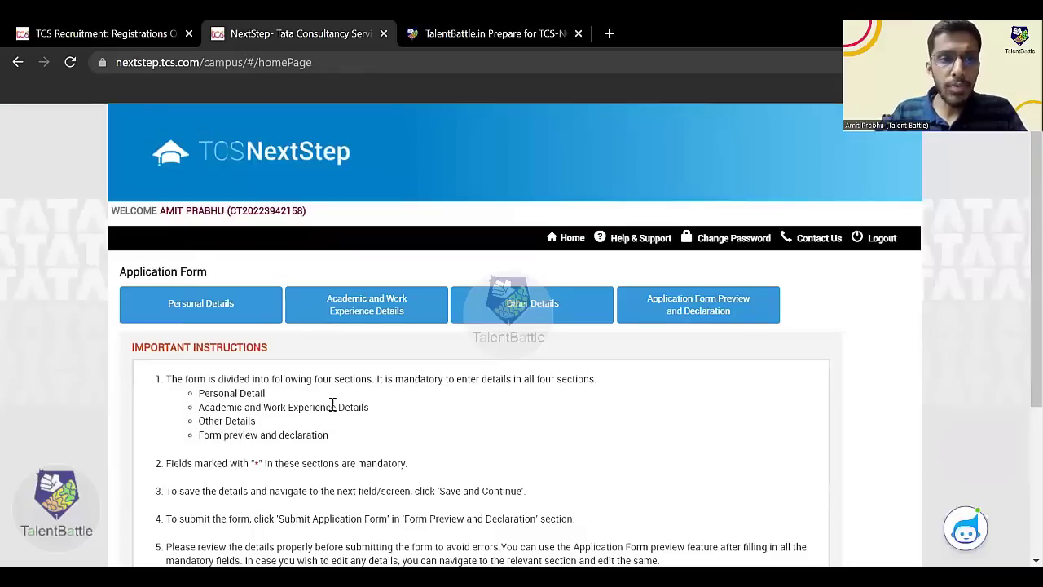
{"action": "scroll", "coordinate": [350, 355], "scroll_direction": "down", "scroll_amount": 3}
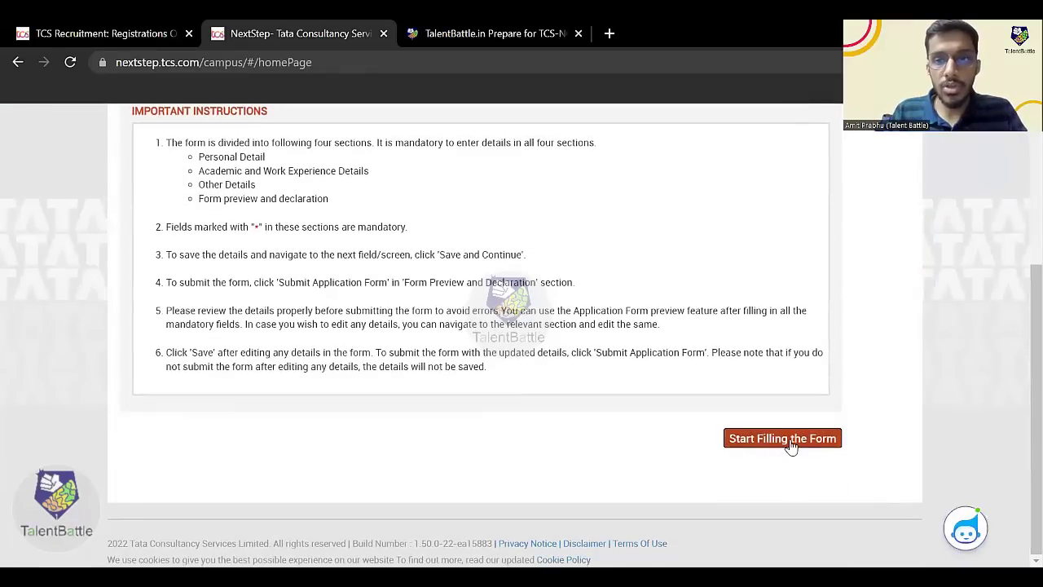
{"action": "left_click", "coordinate": [782, 439]}
{"action": "scroll", "coordinate": [326, 422], "scroll_direction": "up", "scroll_amount": 3}
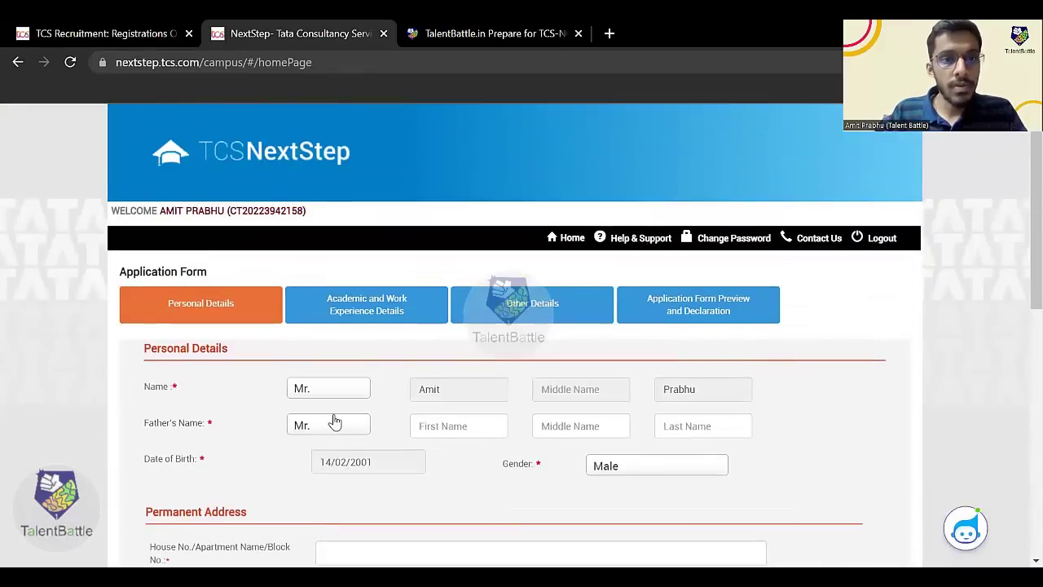
{"action": "scroll", "coordinate": [334, 422], "scroll_direction": "down", "scroll_amount": 3}
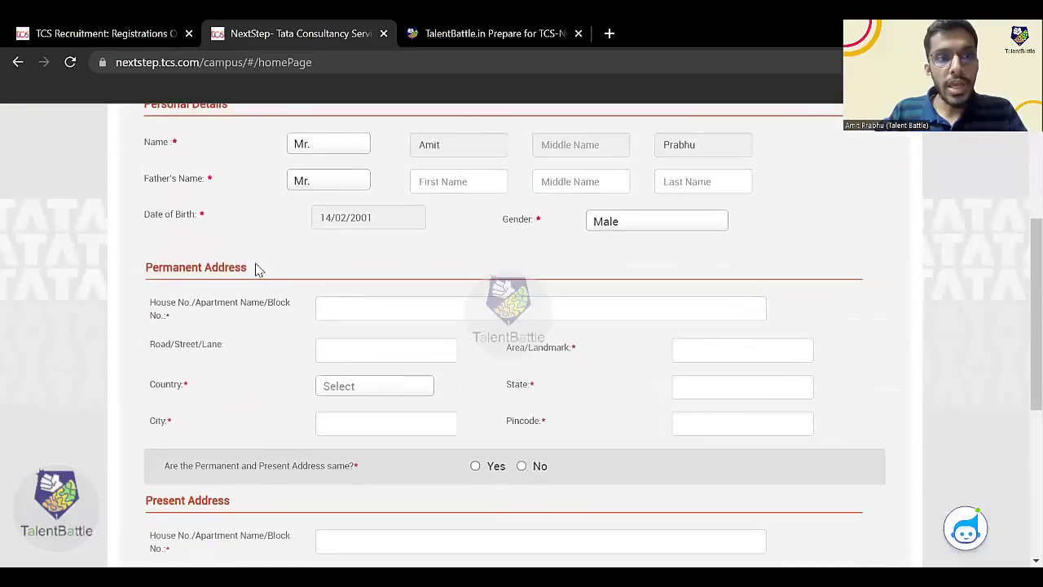
{"action": "scroll", "coordinate": [255, 269], "scroll_direction": "down", "scroll_amount": 4}
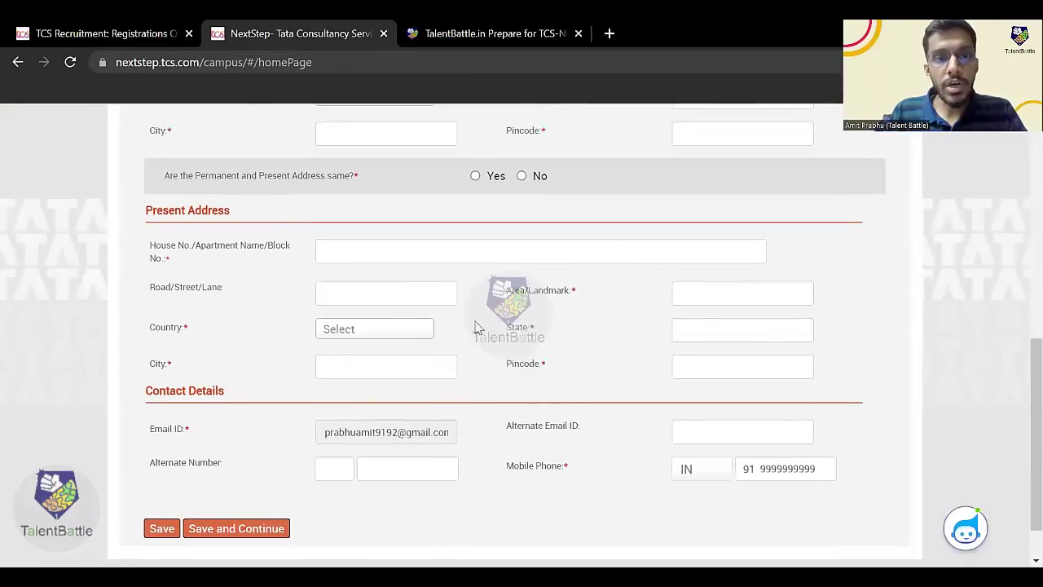
{"action": "scroll", "coordinate": [476, 326], "scroll_direction": "up", "scroll_amount": 7}
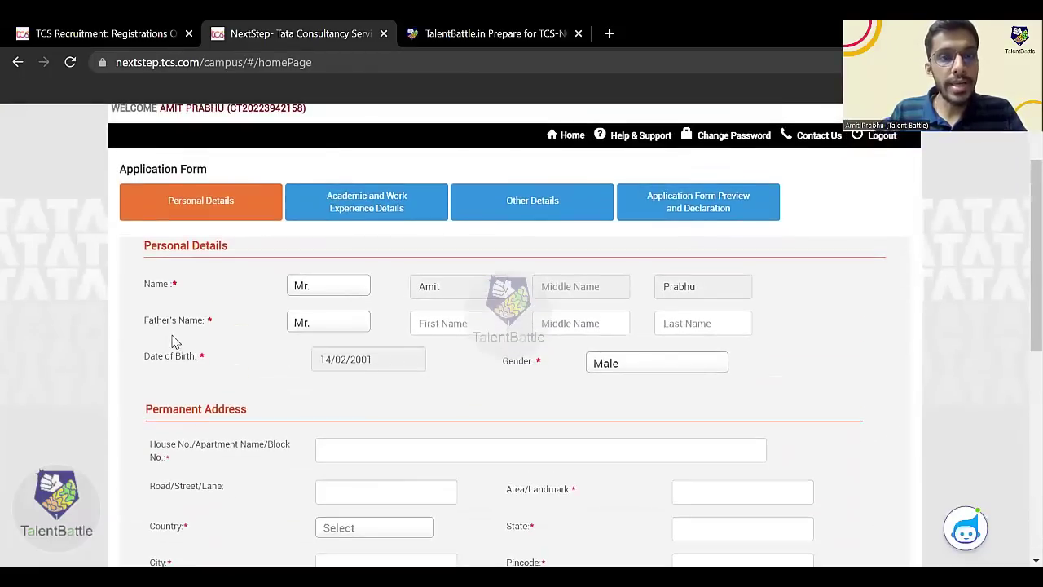
{"action": "scroll", "coordinate": [232, 351], "scroll_direction": "down", "scroll_amount": 2}
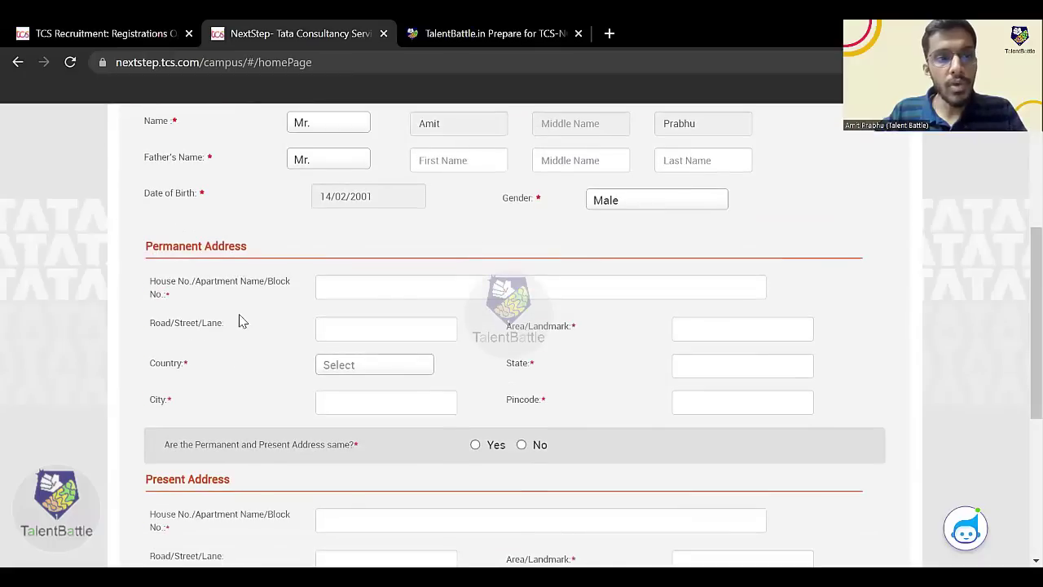
{"action": "scroll", "coordinate": [244, 298], "scroll_direction": "down", "scroll_amount": 3}
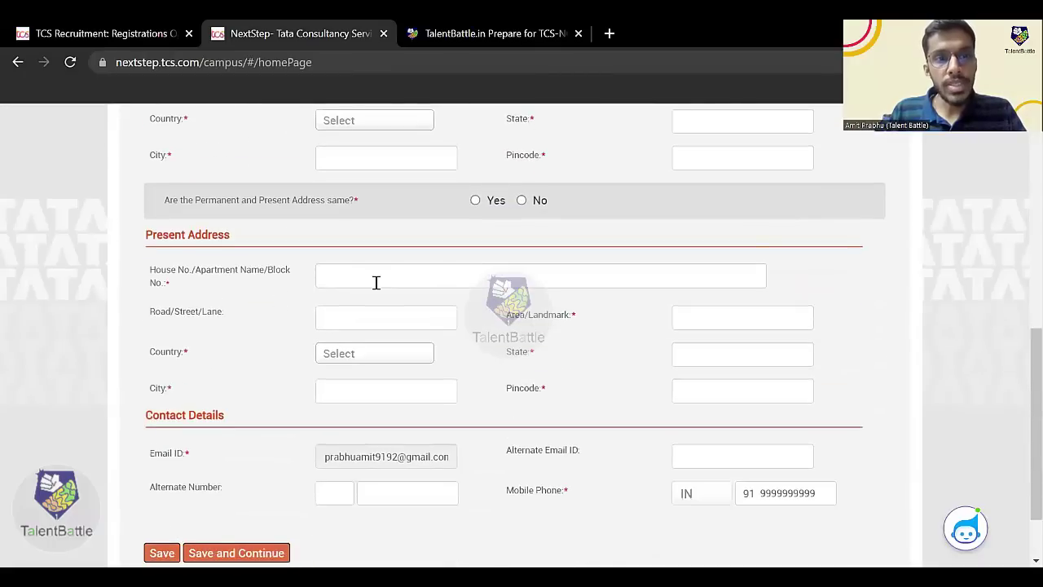
{"action": "scroll", "coordinate": [359, 277], "scroll_direction": "up", "scroll_amount": 2}
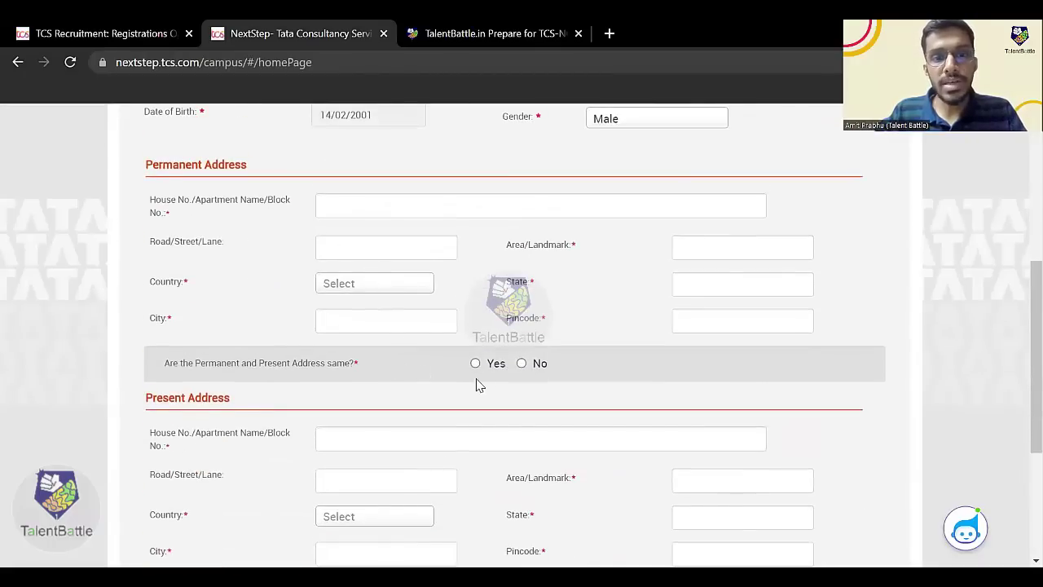
Answer No to 'Are the Permanent and Present Address same?'.
{"action": "left_click", "coordinate": [476, 364]}
{"action": "scroll", "coordinate": [475, 370], "scroll_direction": "down", "scroll_amount": 2}
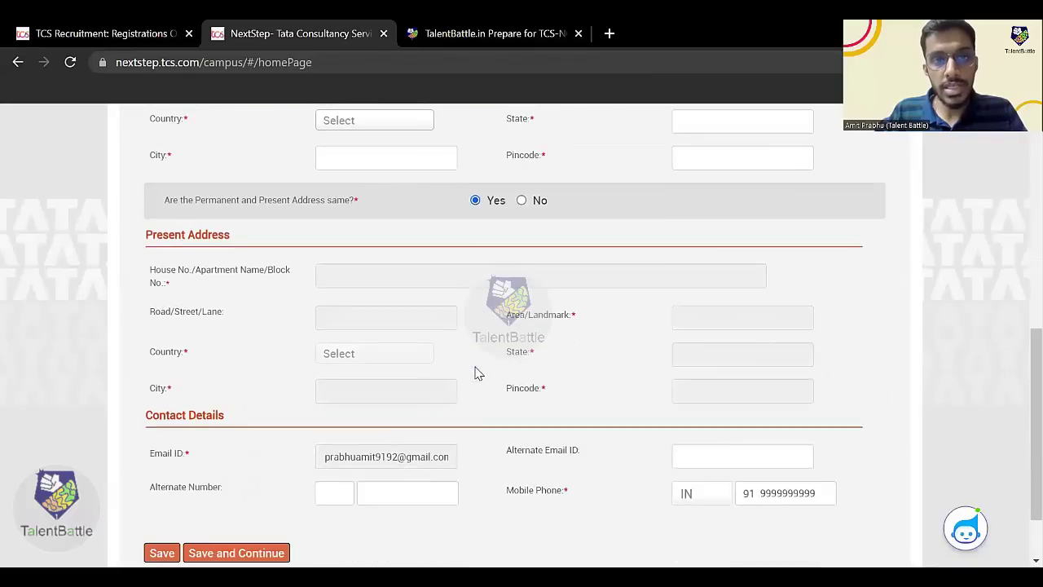
{"action": "left_click", "coordinate": [523, 204]}
{"action": "scroll", "coordinate": [358, 318], "scroll_direction": "down", "scroll_amount": 1}
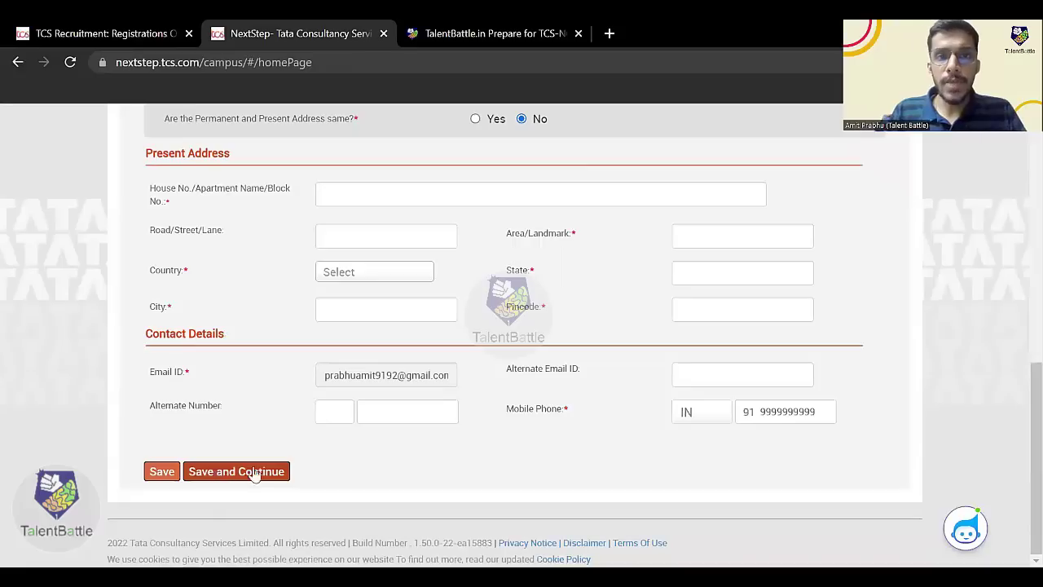
{"action": "scroll", "coordinate": [337, 465], "scroll_direction": "up", "scroll_amount": 6}
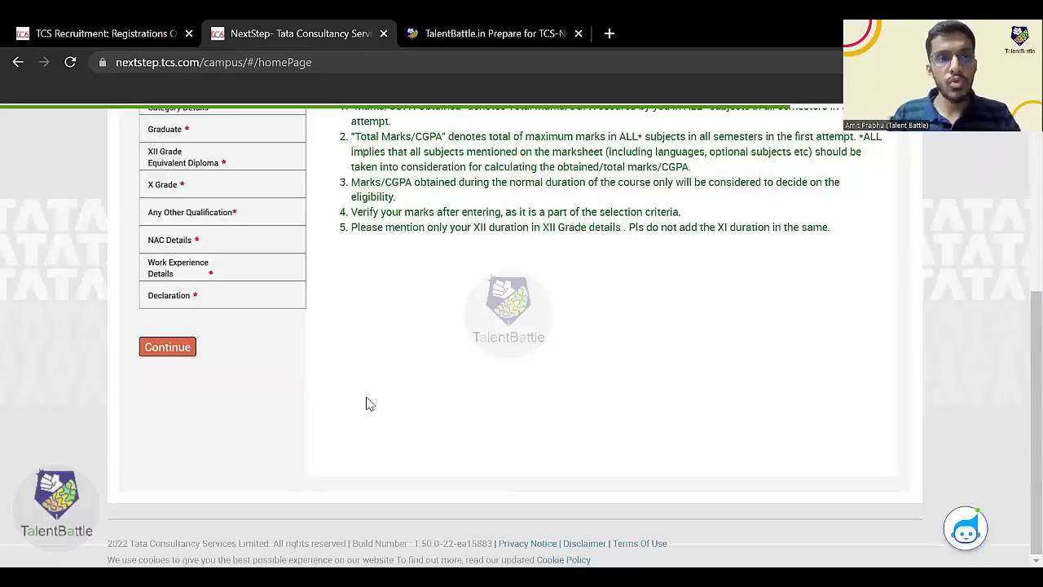
Scroll through the saved Personal Details to the Academic and Work Experience instructions.
{"action": "scroll", "coordinate": [366, 403], "scroll_direction": "up", "scroll_amount": 6}
{"action": "scroll", "coordinate": [244, 203], "scroll_direction": "down", "scroll_amount": 2}
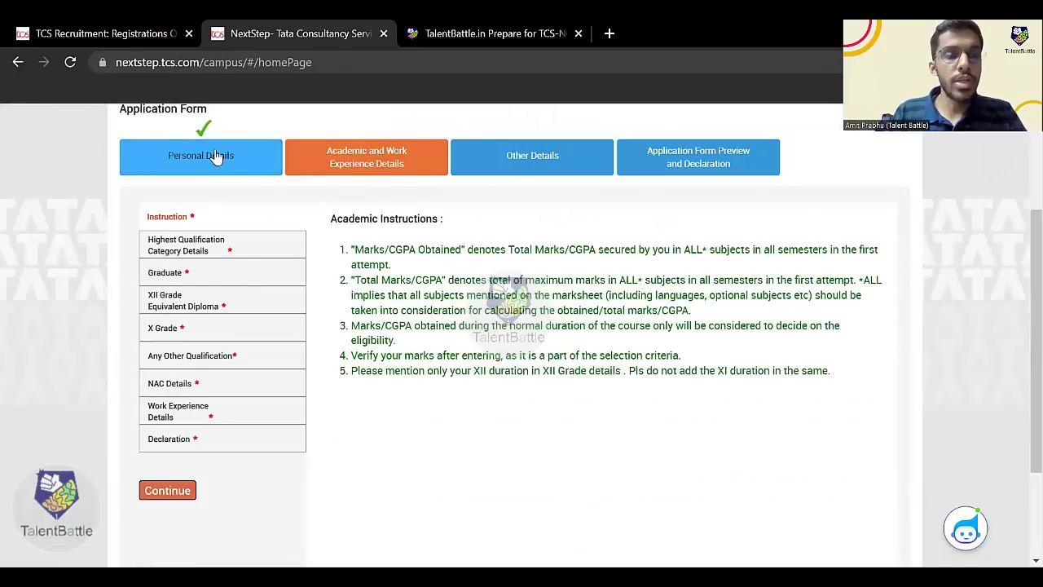
{"action": "scroll", "coordinate": [170, 205], "scroll_direction": "up", "scroll_amount": 1}
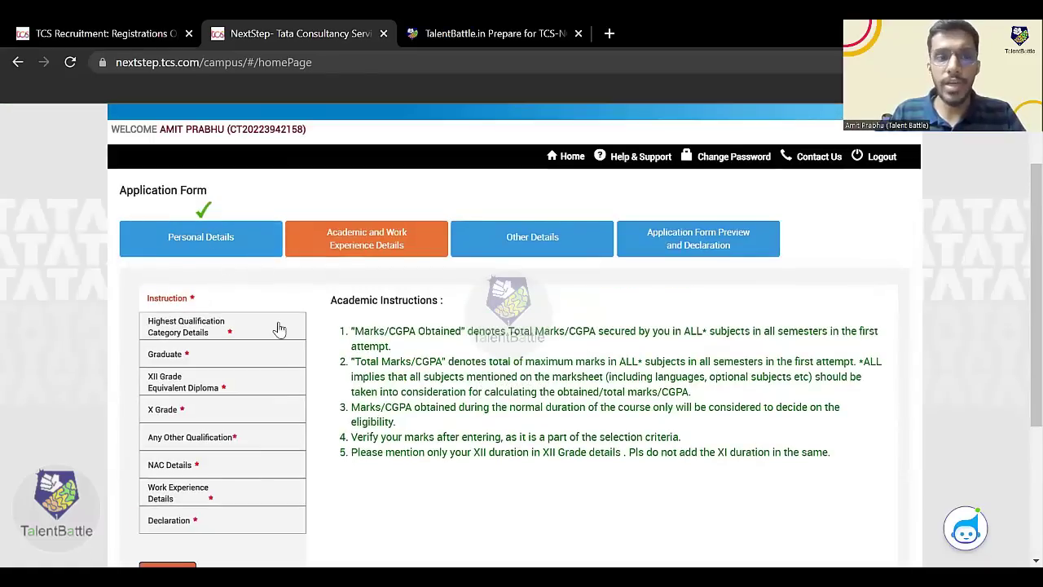
{"action": "scroll", "coordinate": [206, 314], "scroll_direction": "down", "scroll_amount": 1}
{"action": "scroll", "coordinate": [206, 314], "scroll_direction": "down", "scroll_amount": 1}
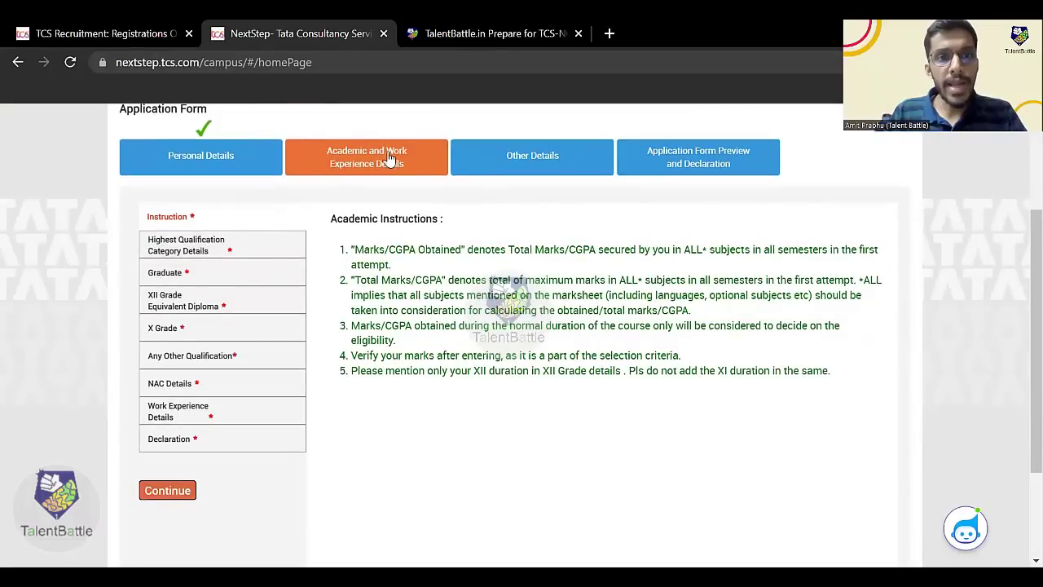
{"action": "scroll", "coordinate": [228, 302], "scroll_direction": "down", "scroll_amount": 3}
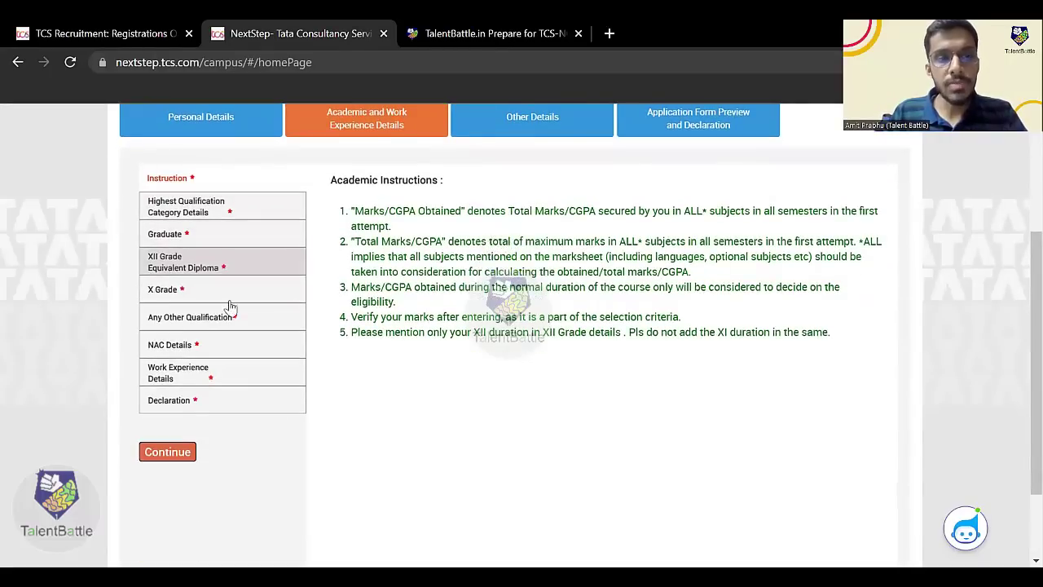
Save the highest qualification: Bachelor of Engineering, Kits College Of Engg., Kolhapur, passing 2023.
{"action": "left_click", "coordinate": [168, 345]}
{"action": "scroll", "coordinate": [446, 330], "scroll_direction": "up", "scroll_amount": 3}
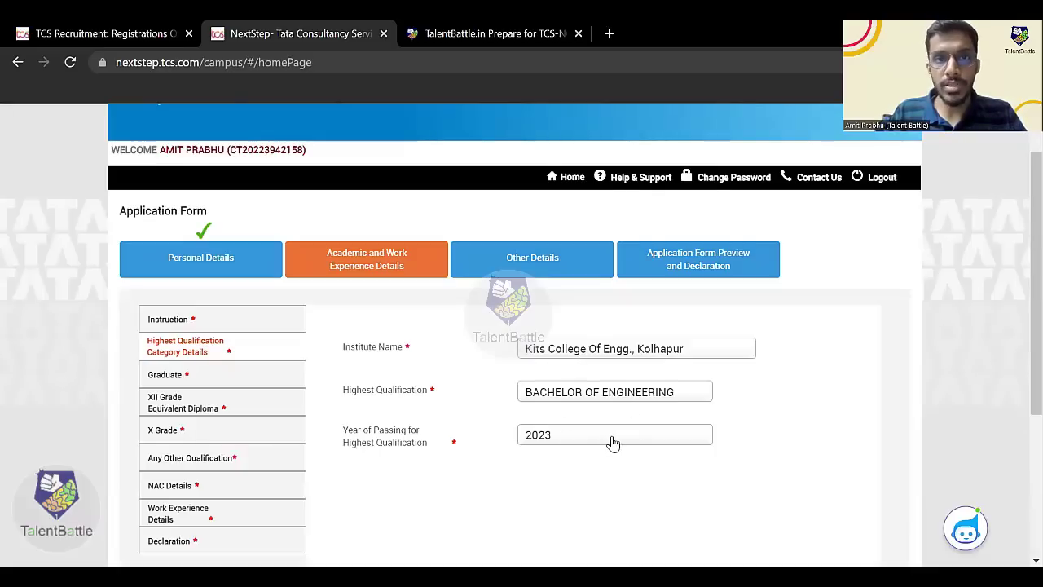
{"action": "scroll", "coordinate": [613, 442], "scroll_direction": "down", "scroll_amount": 2}
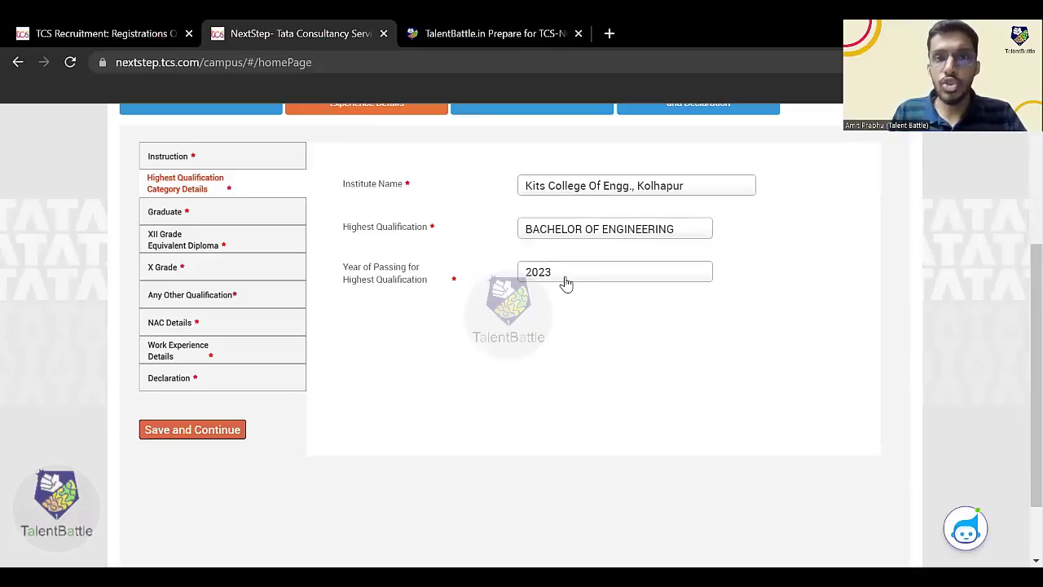
{"action": "left_click", "coordinate": [211, 431]}
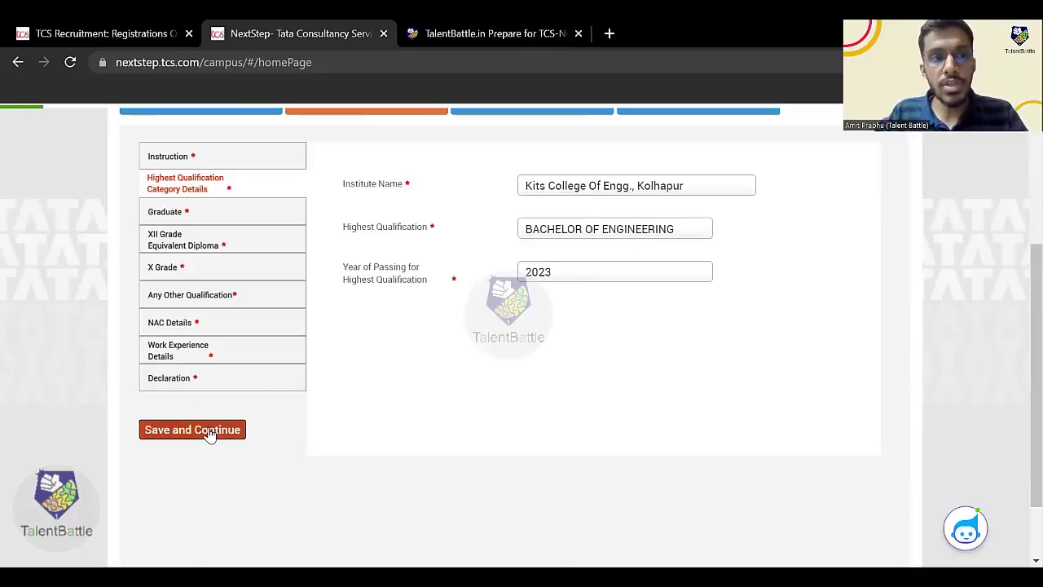
Set the degree course dates from 01/06/2019 to 10/06/2023.
{"action": "scroll", "coordinate": [488, 273], "scroll_direction": "up", "scroll_amount": 1}
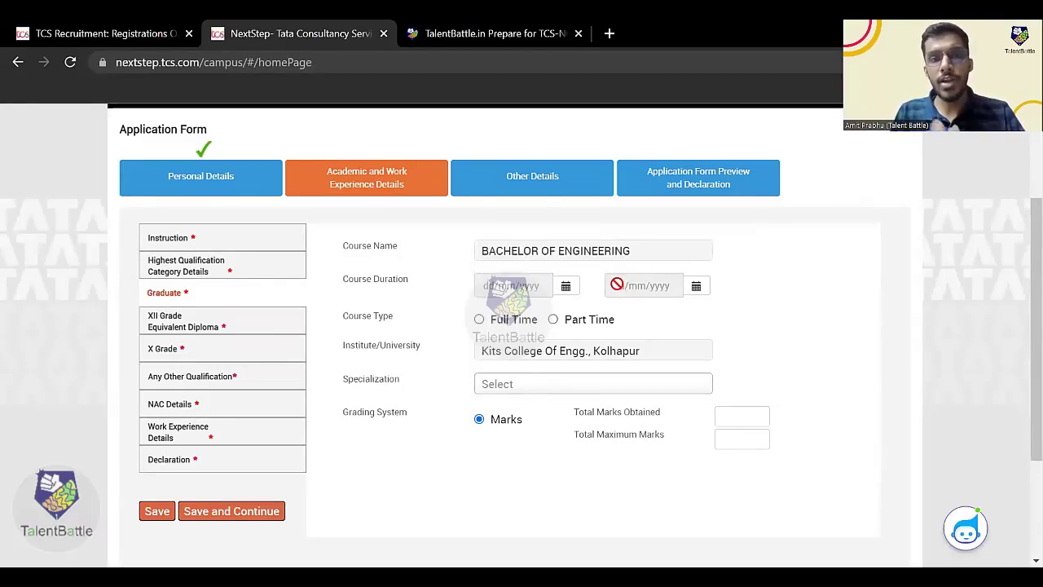
{"action": "left_click", "coordinate": [565, 285]}
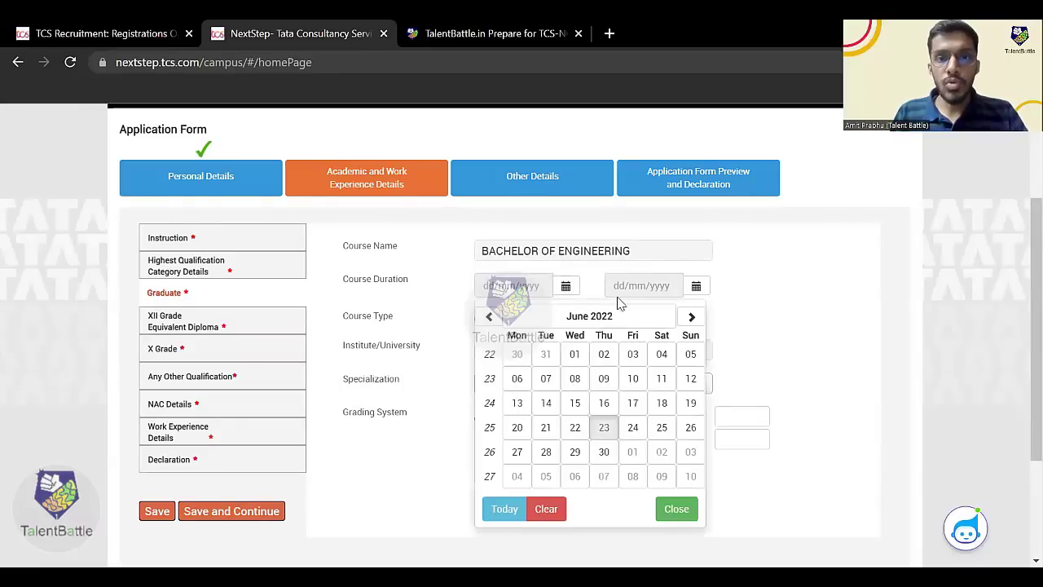
{"action": "left_click", "coordinate": [601, 317]}
{"action": "left_click", "coordinate": [489, 316]}
{"action": "left_click", "coordinate": [650, 370]}
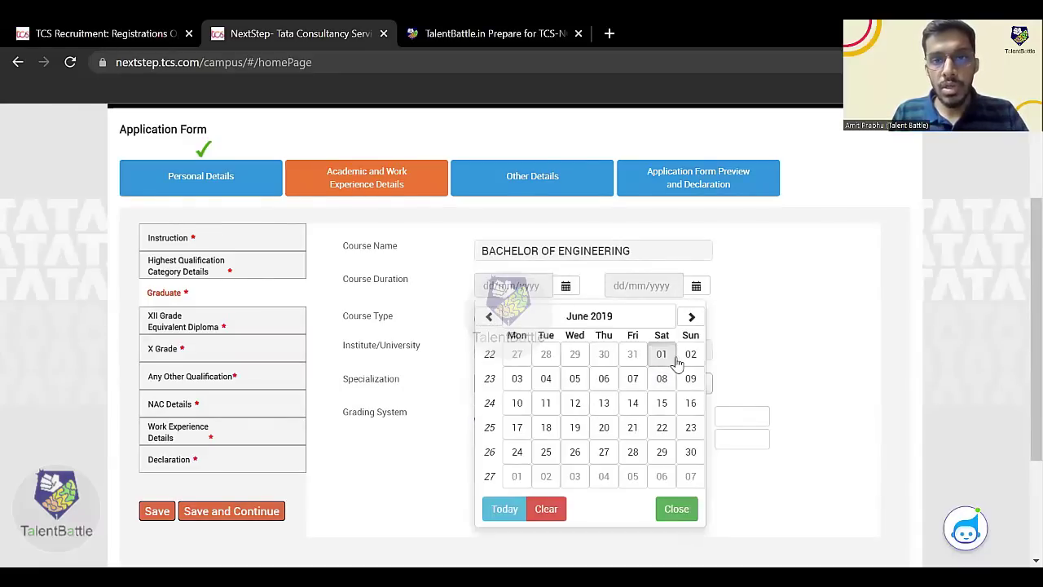
{"action": "left_click", "coordinate": [661, 354]}
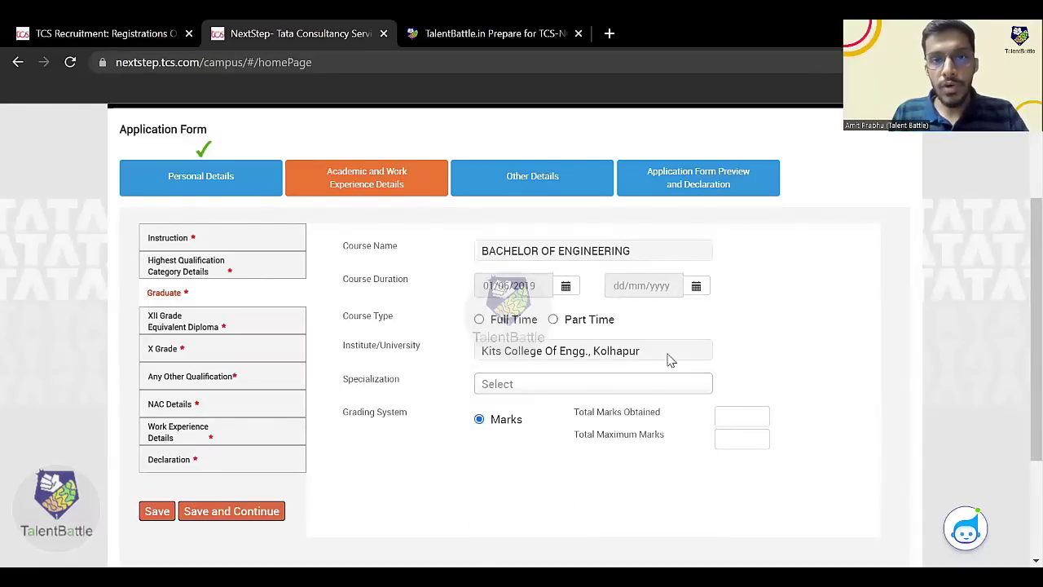
{"action": "left_click", "coordinate": [695, 286]}
{"action": "left_click", "coordinate": [760, 317]}
{"action": "left_click", "coordinate": [802, 317]}
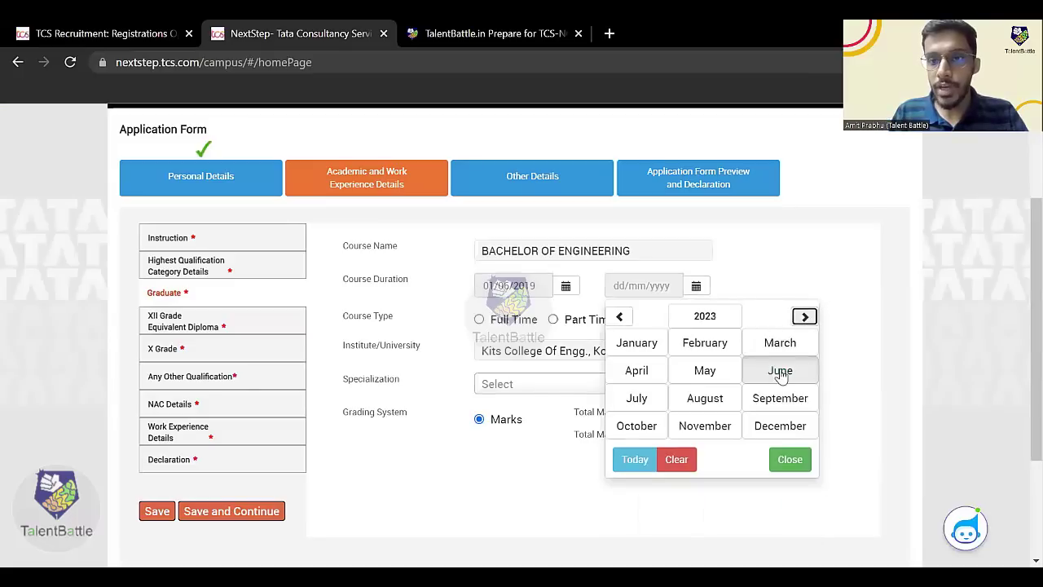
{"action": "left_click", "coordinate": [780, 370]}
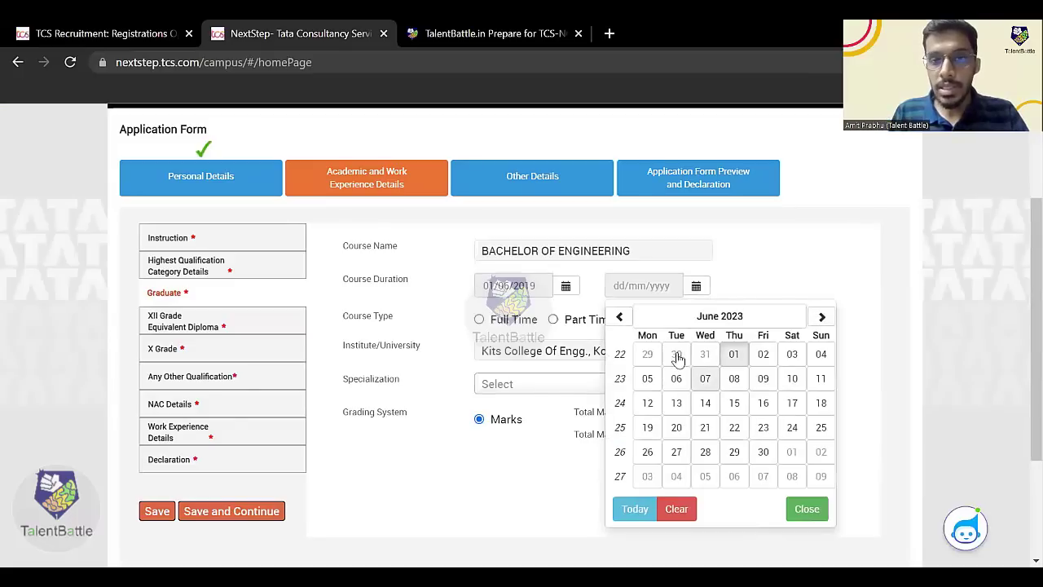
{"action": "left_click", "coordinate": [792, 378]}
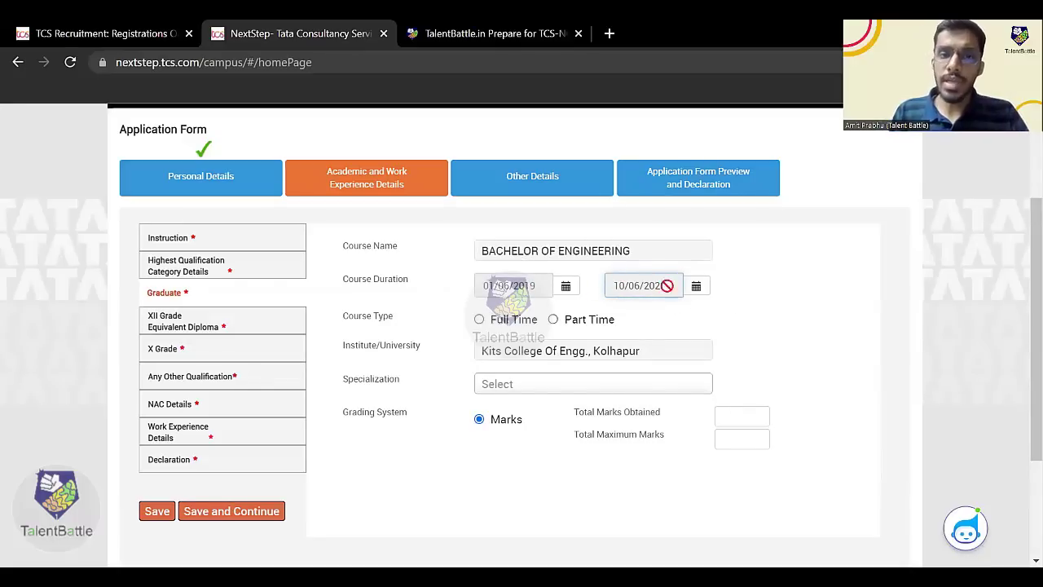
Mark the degree Full Time, specialization COMPUTER SCIENCE, with 800/1000 marks (80.00%).
{"action": "left_click", "coordinate": [480, 319]}
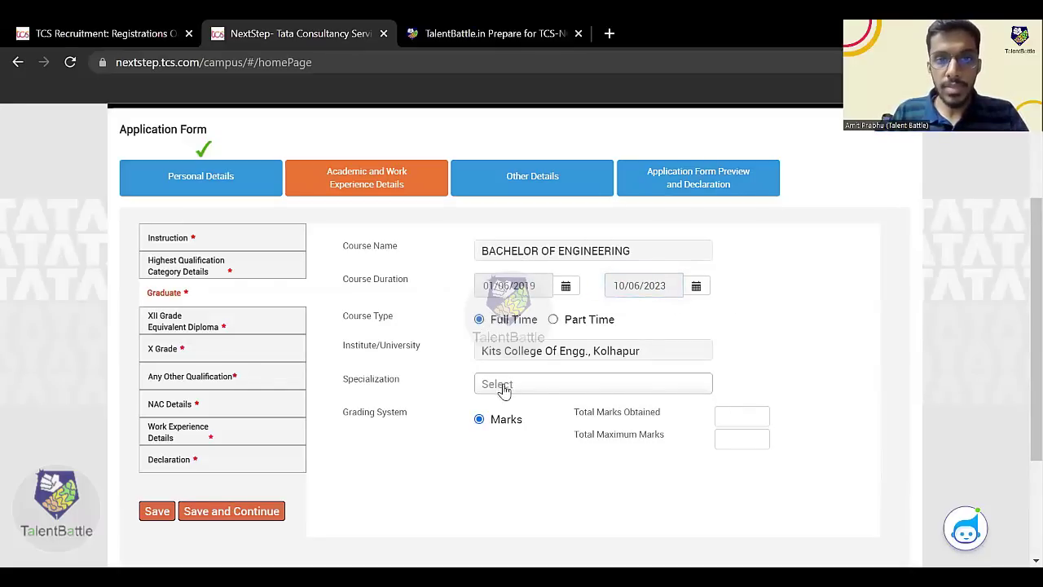
{"action": "left_click", "coordinate": [504, 387]}
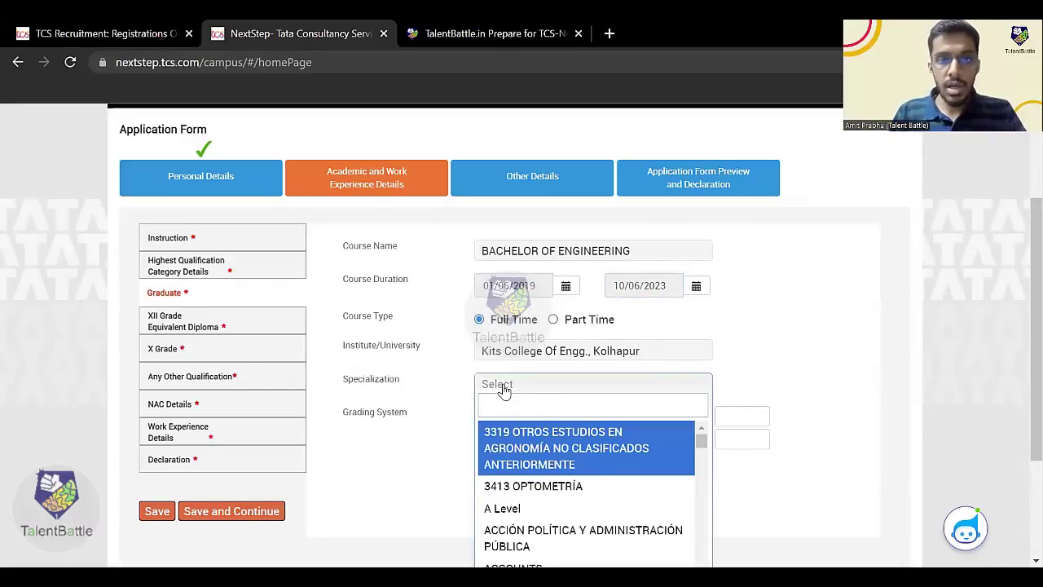
{"action": "type", "text": "computer scie"}
{"action": "left_click", "coordinate": [538, 453]}
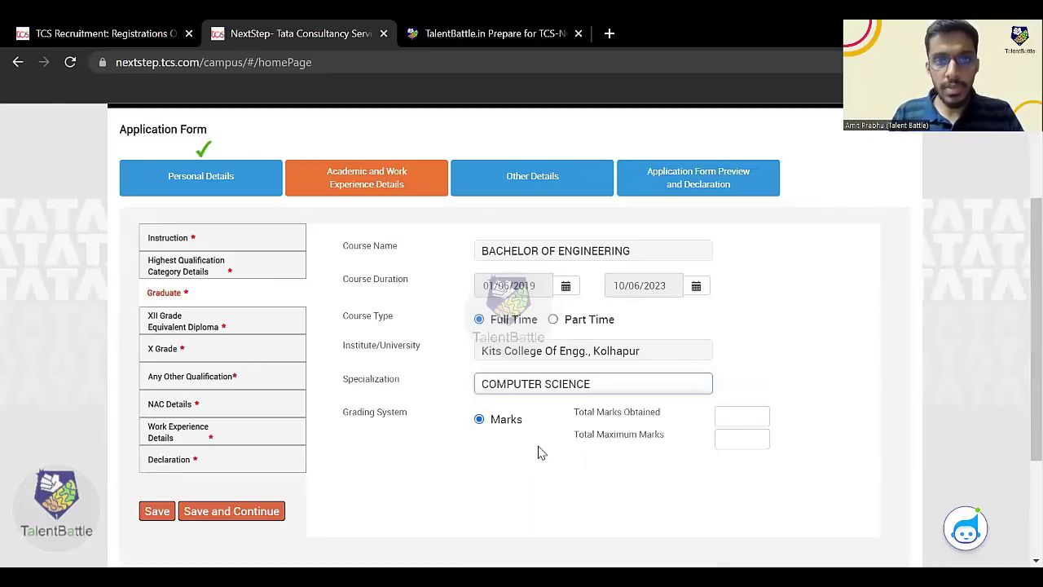
{"action": "left_click", "coordinate": [739, 417]}
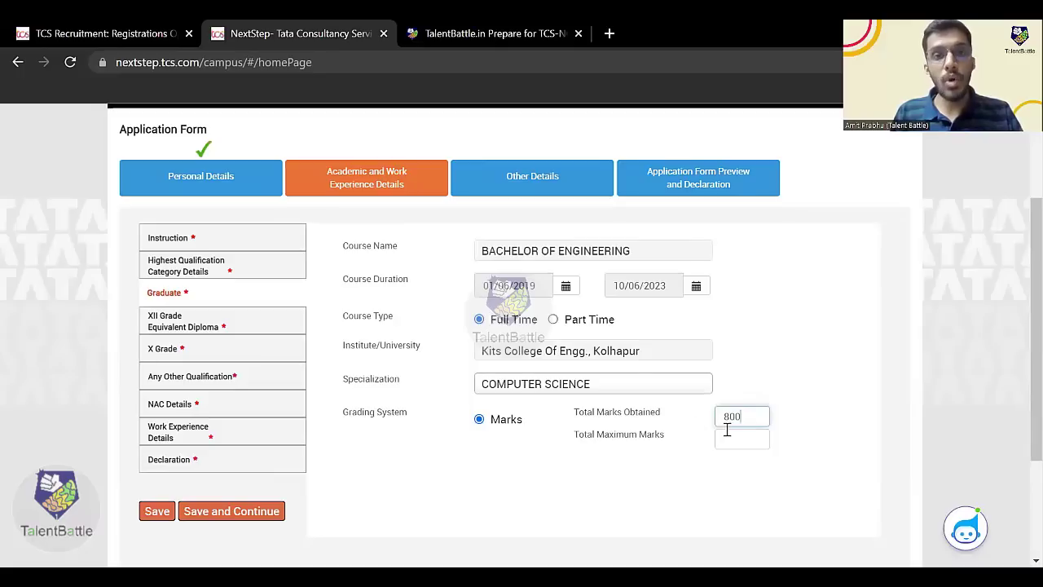
{"action": "key", "text": "Tab"}
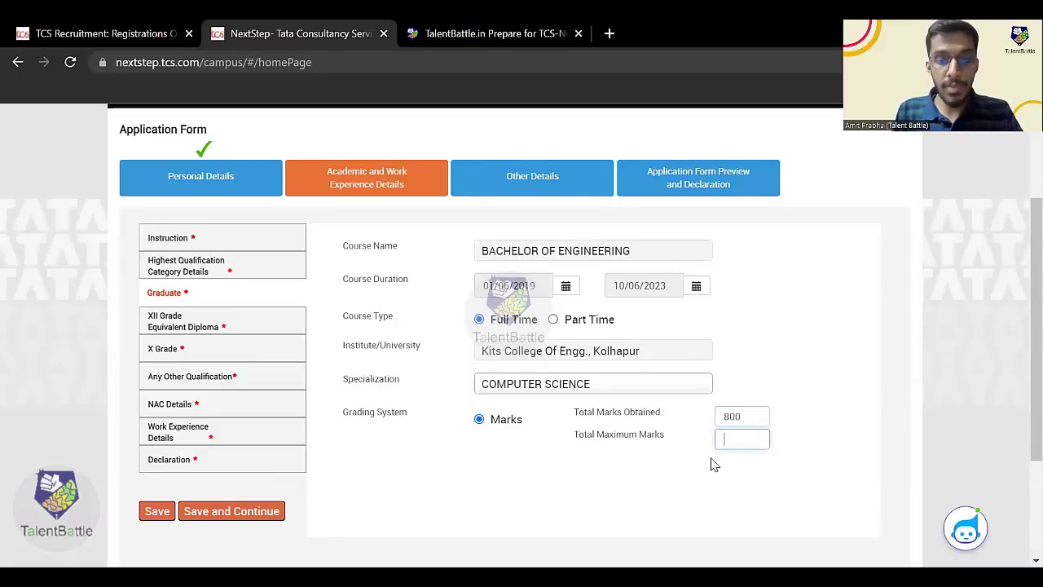
{"action": "triple_click", "coordinate": [781, 369]}
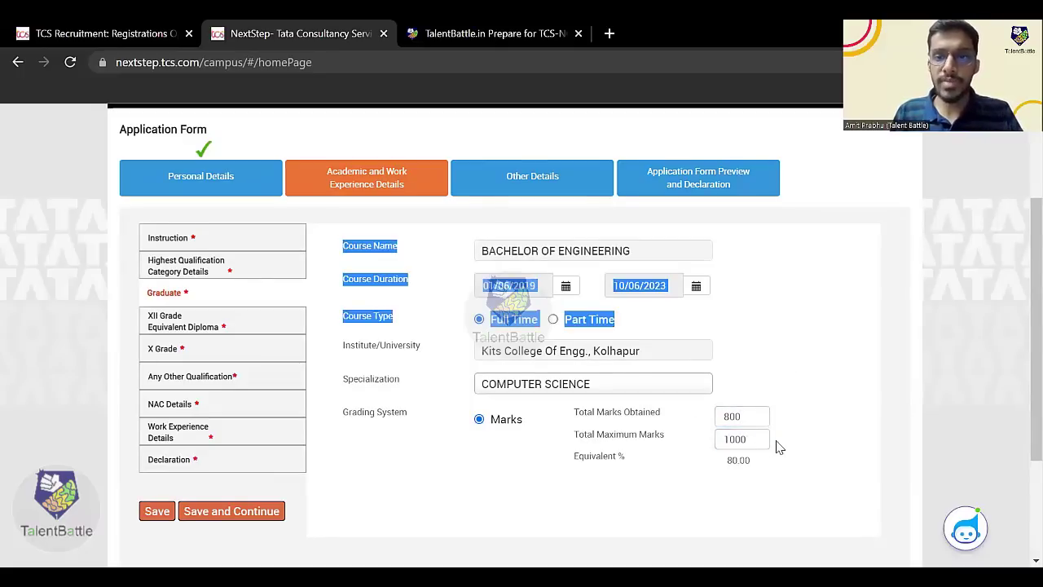
{"action": "left_click", "coordinate": [804, 403]}
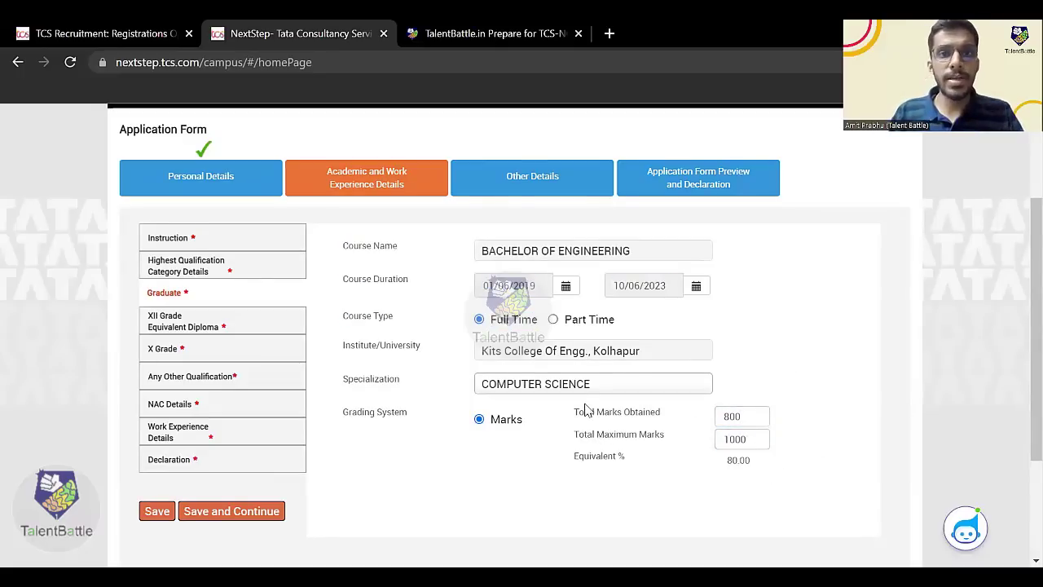
{"action": "scroll", "coordinate": [285, 399], "scroll_direction": "down", "scroll_amount": 1}
Save the graduate details, then choose XII Grade with science specialization and State Board.
{"action": "left_click", "coordinate": [219, 430]}
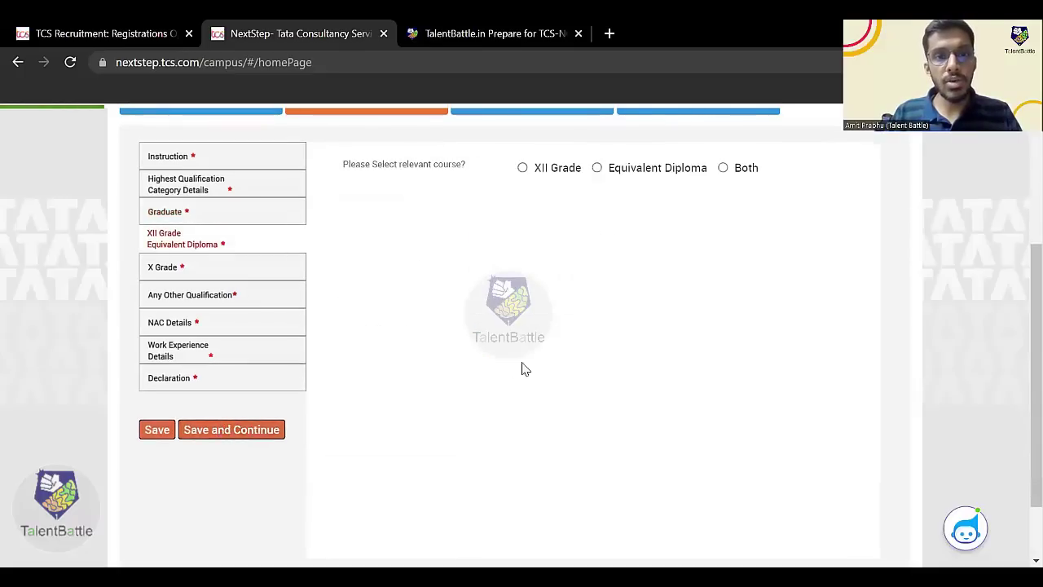
{"action": "scroll", "coordinate": [550, 344], "scroll_direction": "up", "scroll_amount": 2}
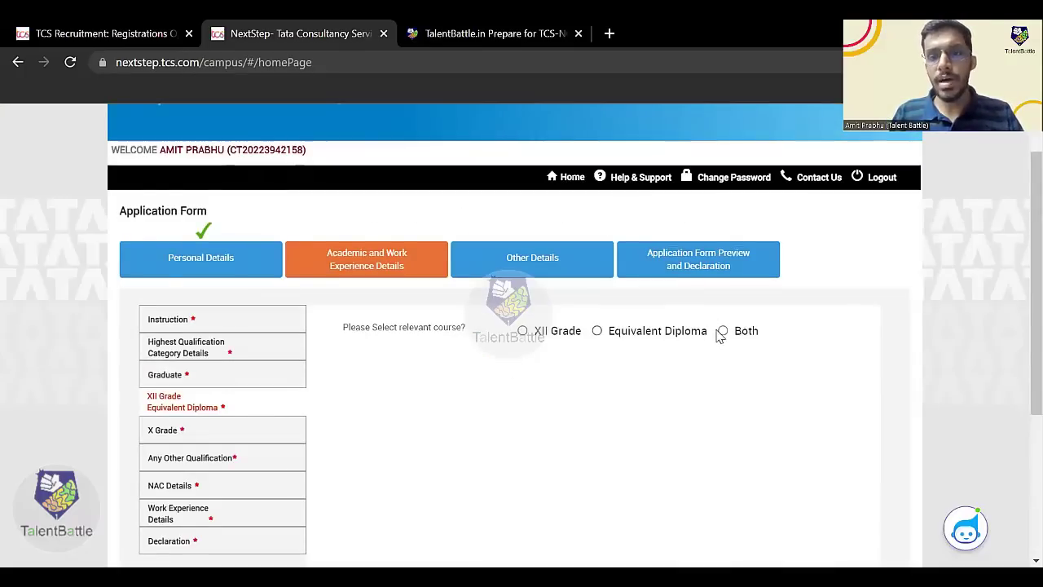
{"action": "left_click", "coordinate": [523, 331]}
{"action": "left_click", "coordinate": [492, 374]}
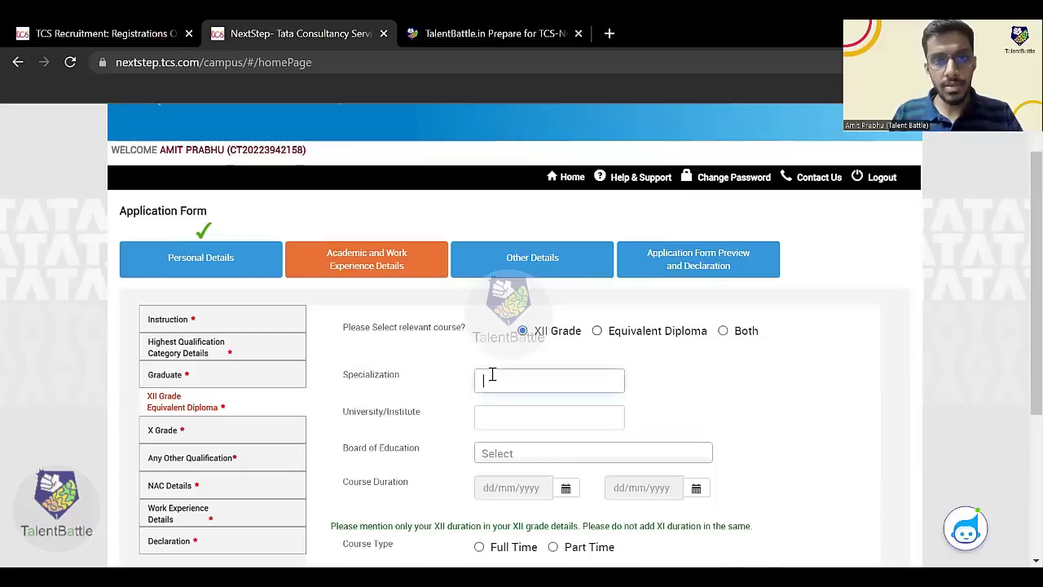
{"action": "left_click", "coordinate": [500, 453]}
{"action": "scroll", "coordinate": [502, 456], "scroll_direction": "down", "scroll_amount": 1}
{"action": "left_click", "coordinate": [501, 420]}
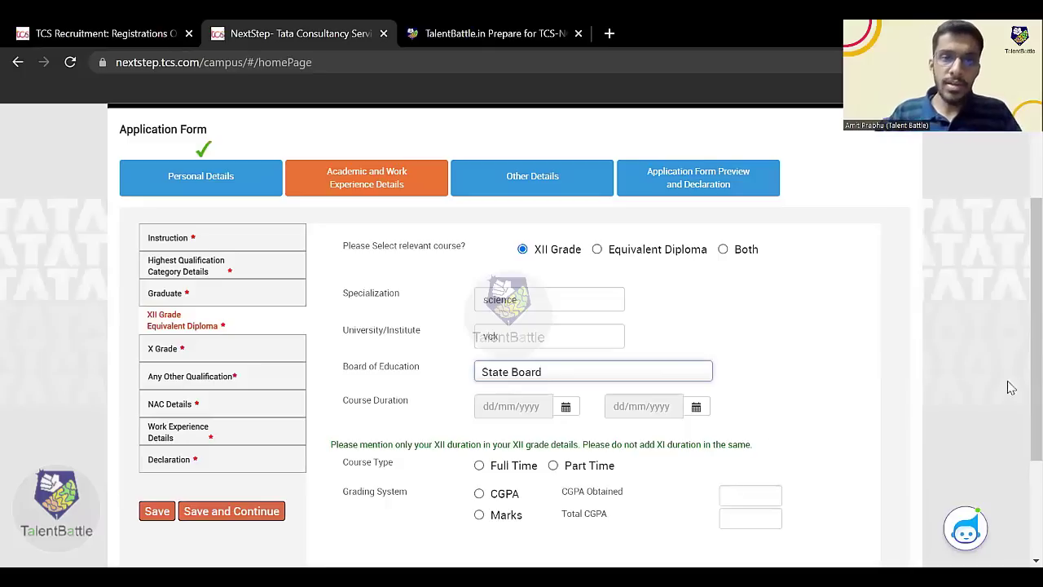
Set the XII course dates from 01/05/2018 to 15/05/2019.
{"action": "left_click", "coordinate": [566, 405]}
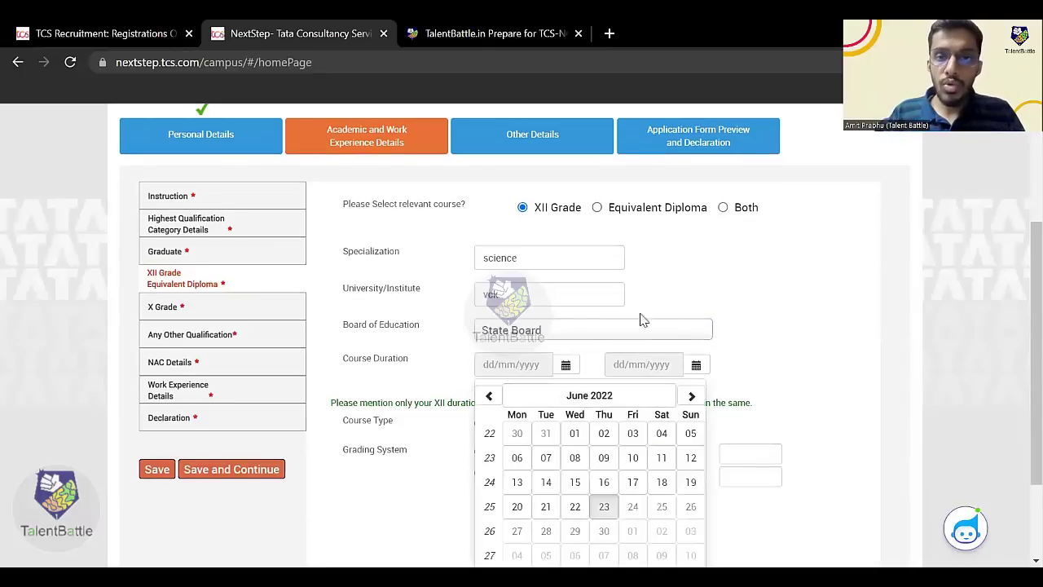
{"action": "left_click", "coordinate": [557, 396]}
{"action": "left_click", "coordinate": [489, 396]}
{"action": "left_click", "coordinate": [489, 396]}
{"action": "left_click", "coordinate": [488, 396]}
{"action": "left_click", "coordinate": [489, 396]}
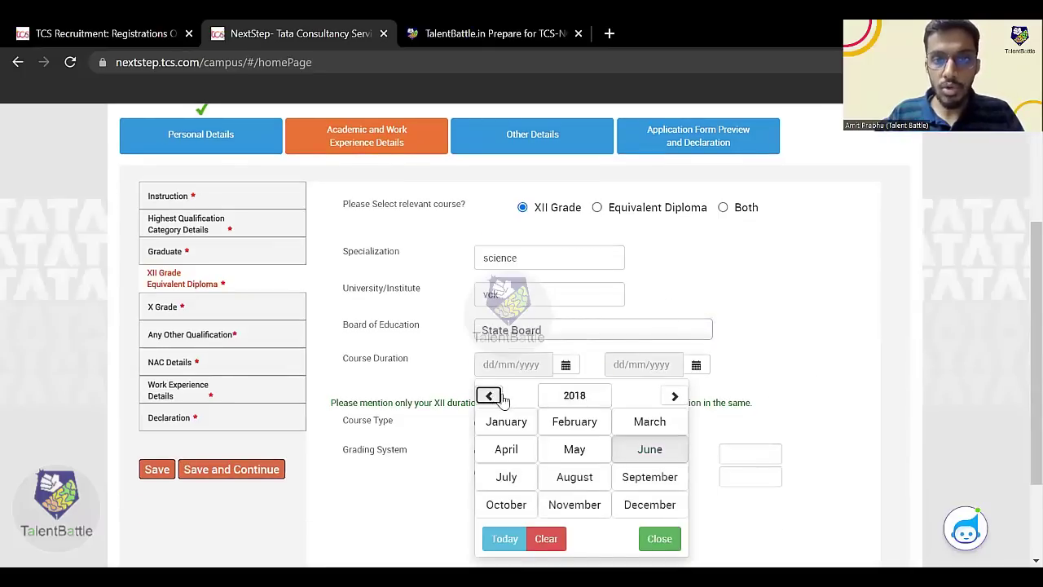
{"action": "left_click", "coordinate": [577, 449]}
{"action": "left_click", "coordinate": [545, 433]}
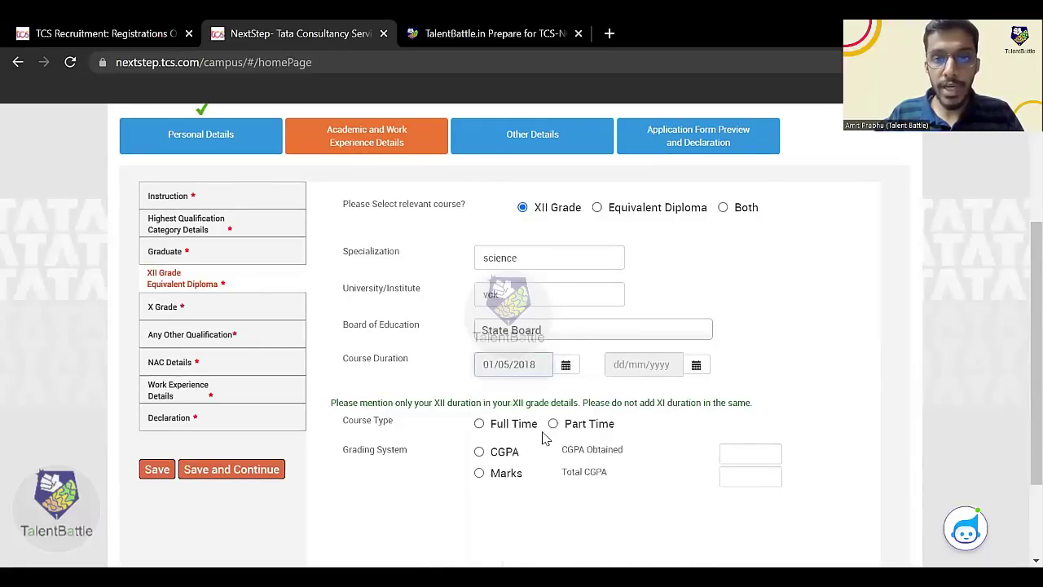
{"action": "left_click", "coordinate": [696, 365]}
{"action": "left_click", "coordinate": [724, 395]}
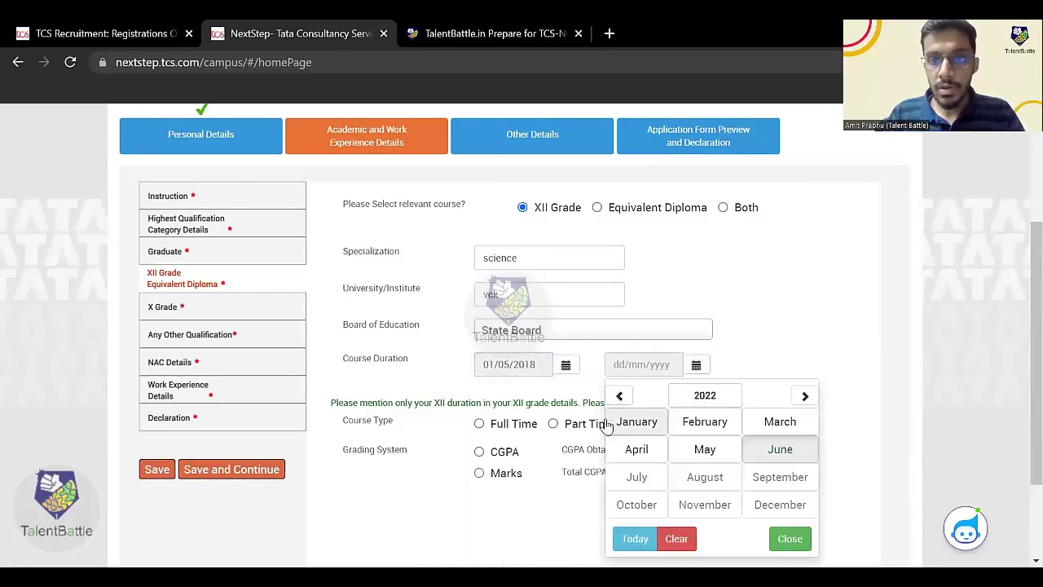
{"action": "left_click", "coordinate": [620, 396]}
{"action": "left_click", "coordinate": [620, 396]}
{"action": "left_click", "coordinate": [619, 396]}
{"action": "left_click", "coordinate": [703, 450]}
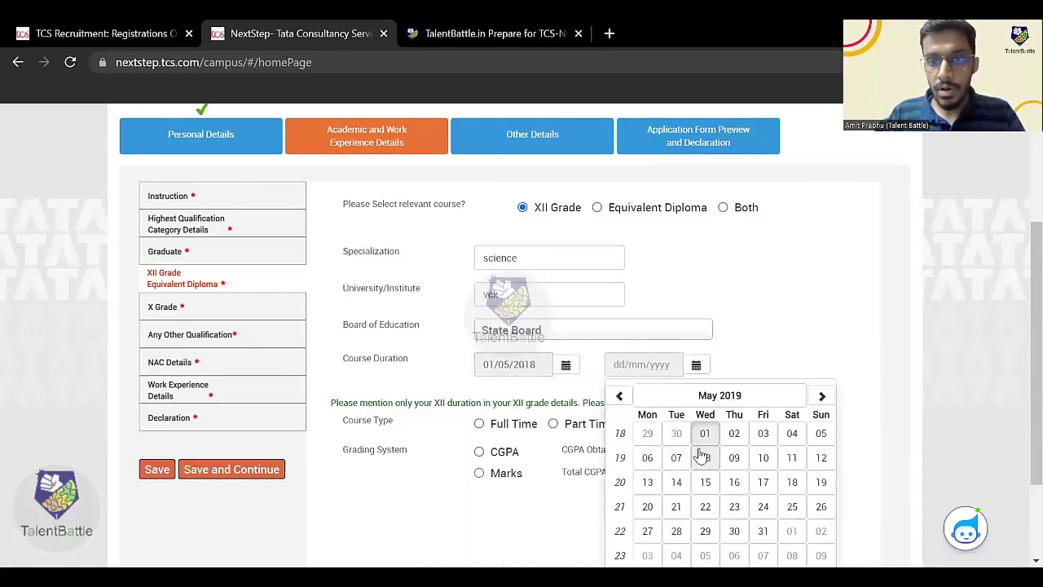
{"action": "left_click", "coordinate": [706, 483]}
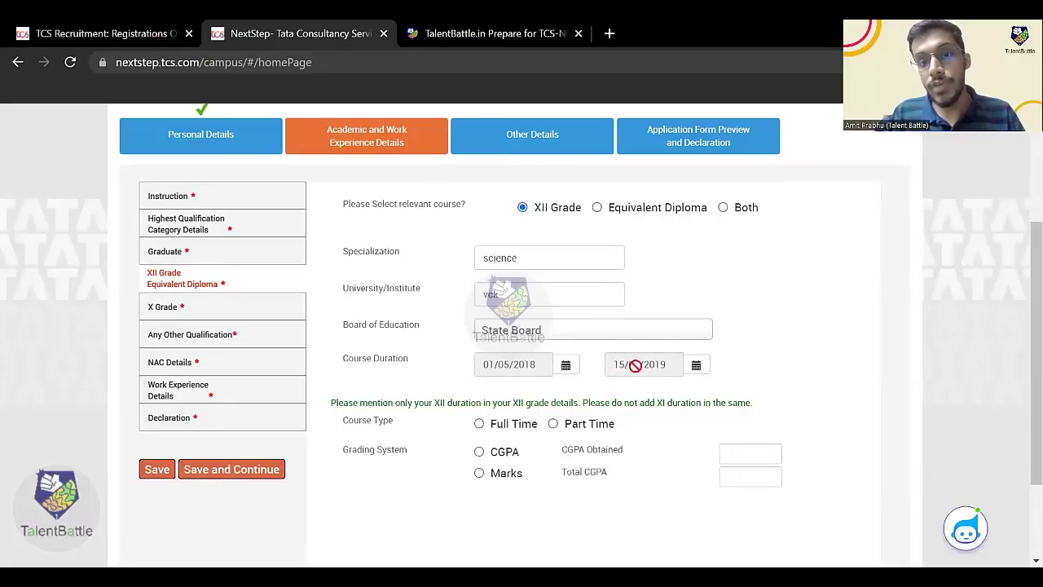
Mark XII Full Time, graded by marks, enter 700/1000, and save the details.
{"action": "scroll", "coordinate": [513, 369], "scroll_direction": "down", "scroll_amount": 3}
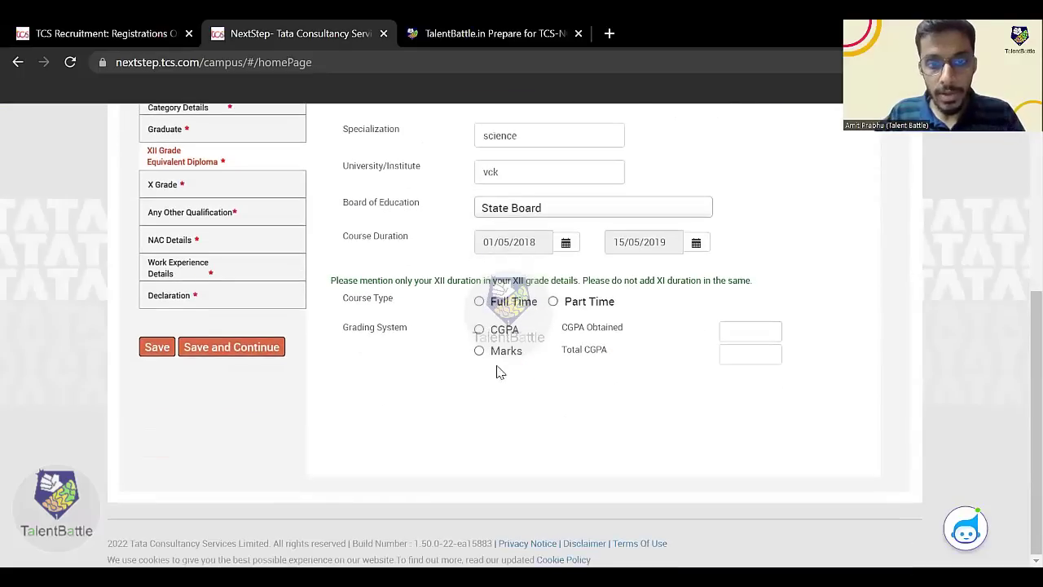
{"action": "left_click", "coordinate": [481, 351]}
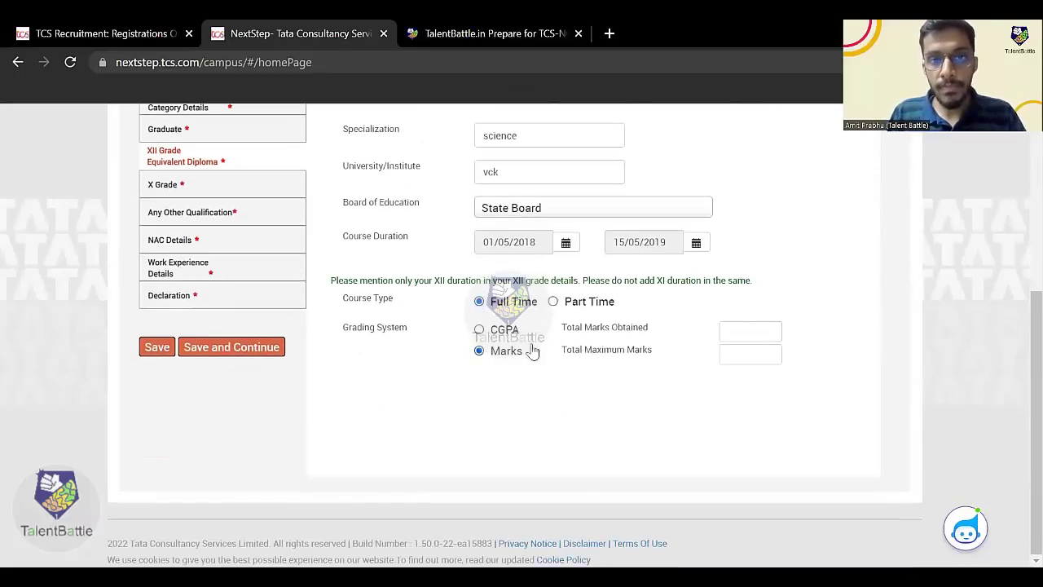
{"action": "left_click", "coordinate": [734, 326]}
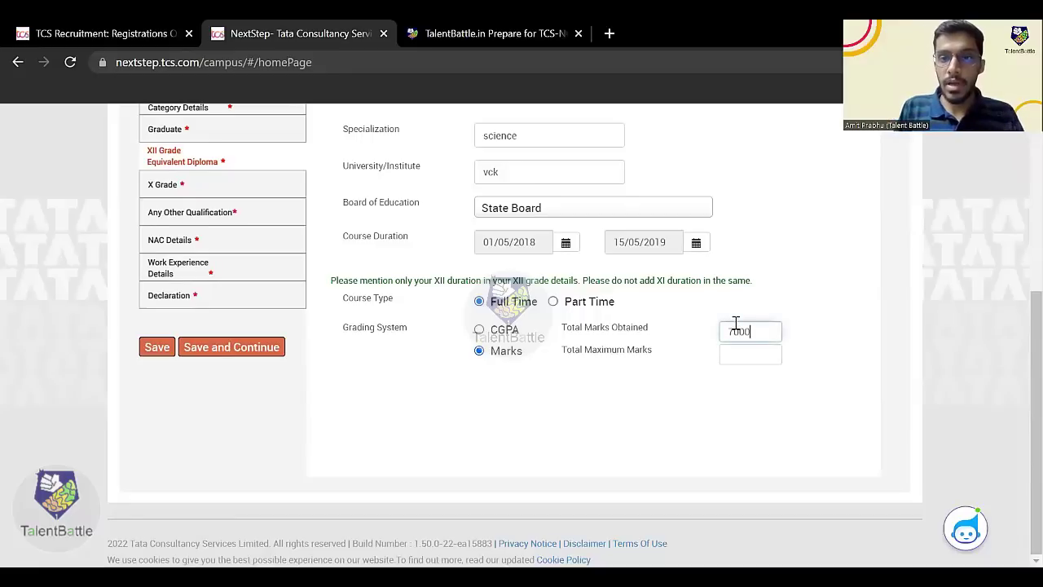
{"action": "type", "text": "8"}
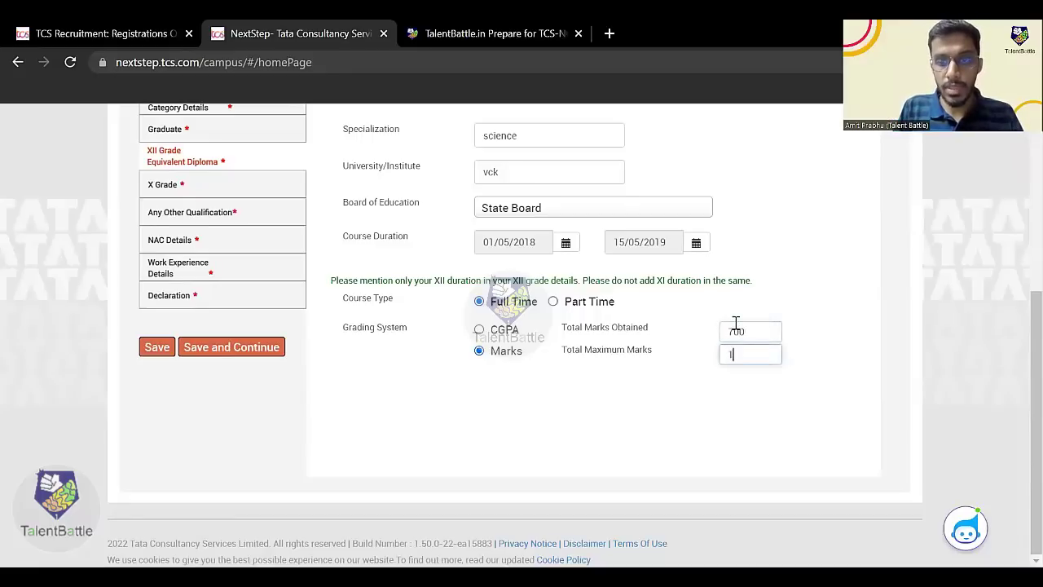
{"action": "left_click", "coordinate": [452, 463]}
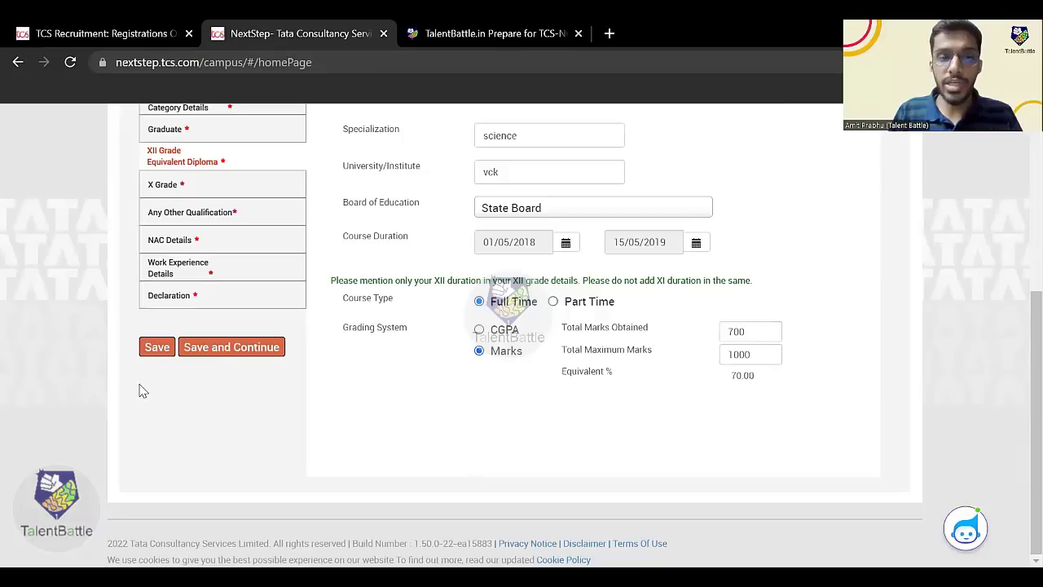
{"action": "left_click", "coordinate": [199, 346]}
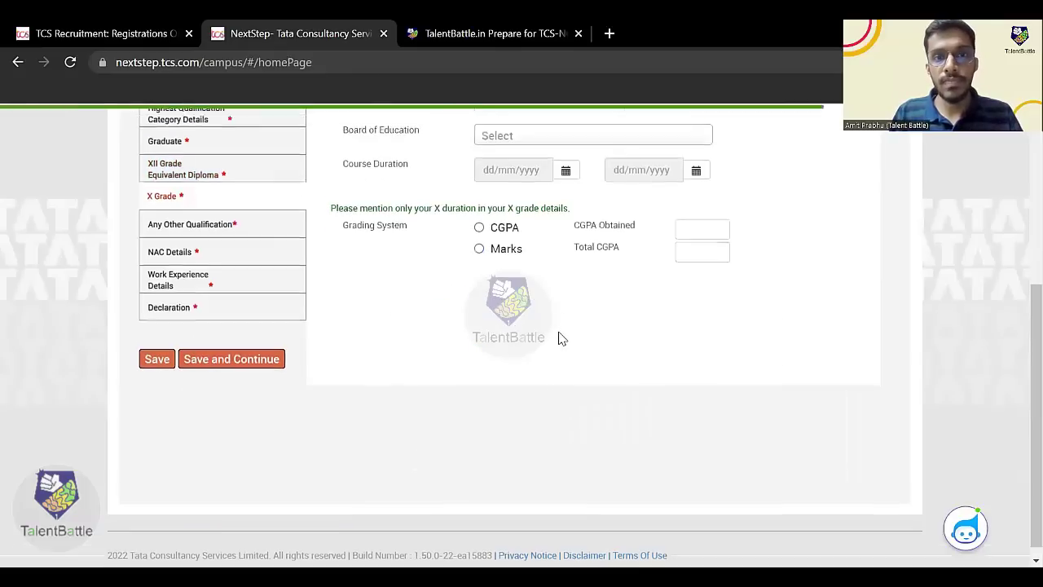
Enter the X grade school name 'kps' and select CBSE as the board.
{"action": "scroll", "coordinate": [321, 333], "scroll_direction": "down", "scroll_amount": 2}
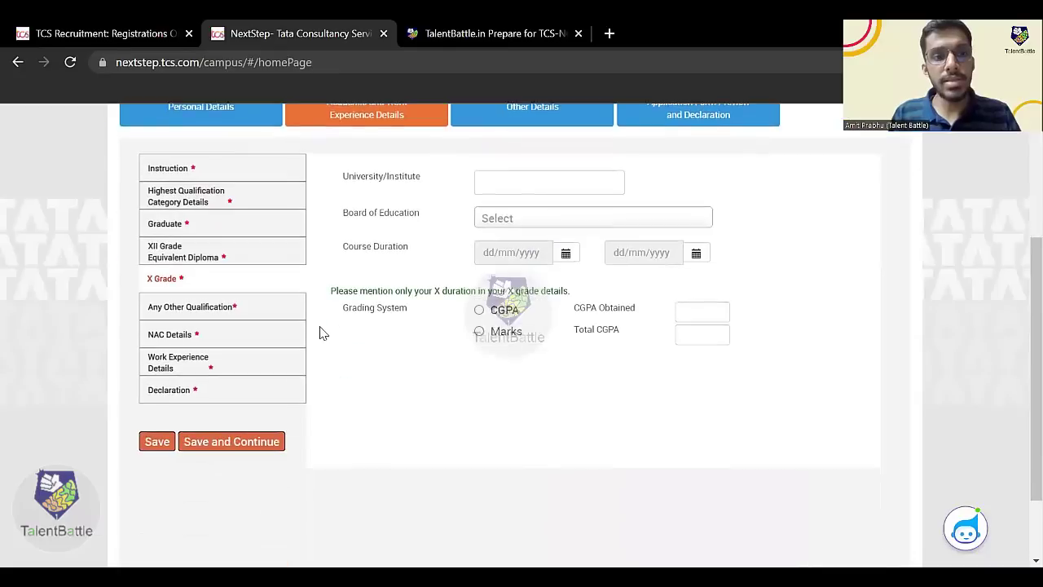
{"action": "scroll", "coordinate": [158, 275], "scroll_direction": "up", "scroll_amount": 1}
{"action": "left_click", "coordinate": [506, 250]}
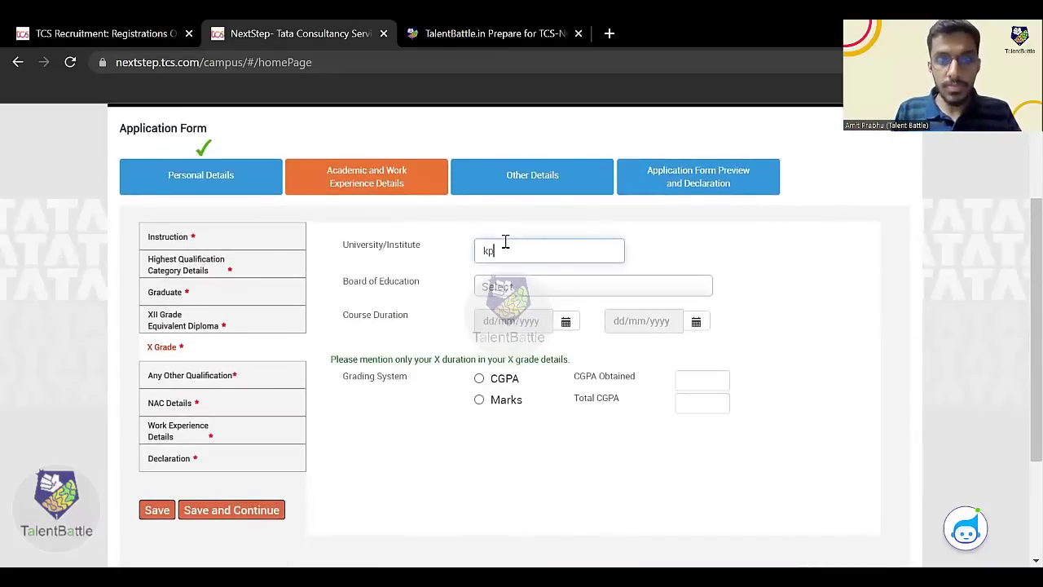
{"action": "left_click", "coordinate": [489, 287]}
{"action": "left_click", "coordinate": [501, 354]}
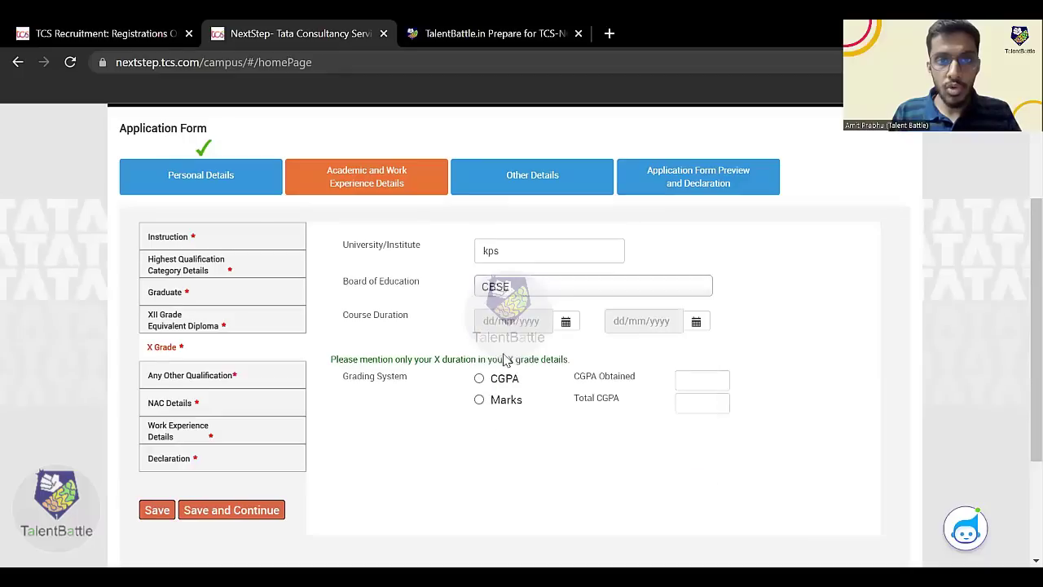
Set the X grade course start date to 01/04/2016.
{"action": "left_click", "coordinate": [566, 322]}
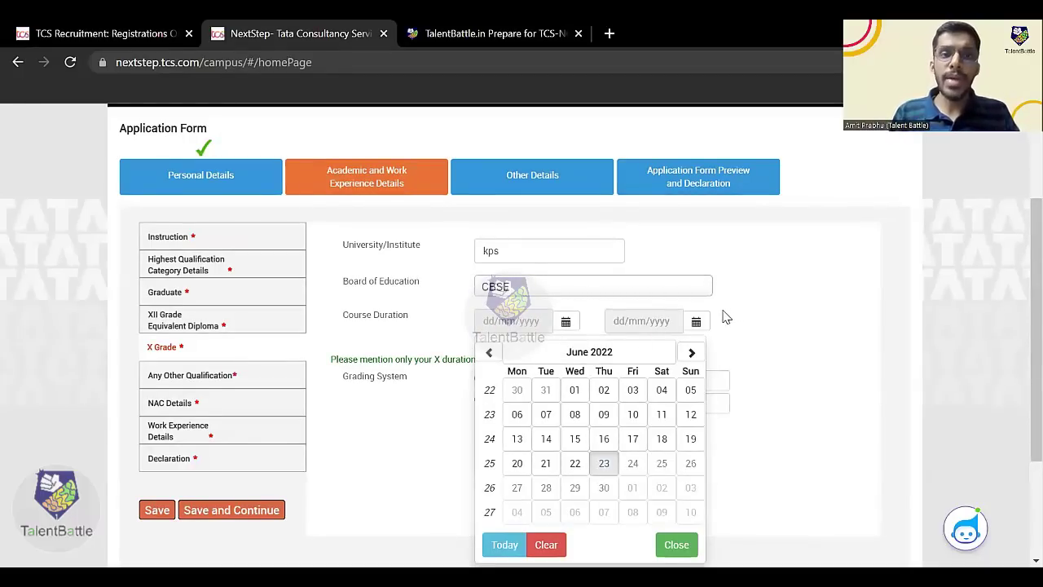
{"action": "left_click", "coordinate": [589, 351]}
{"action": "left_click", "coordinate": [489, 352]}
{"action": "left_click", "coordinate": [489, 352]}
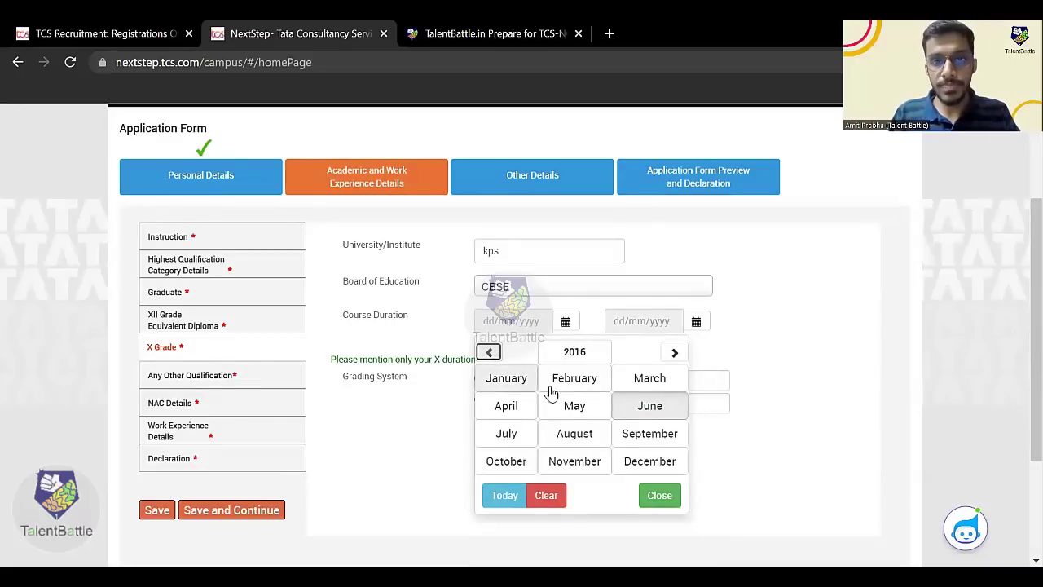
{"action": "left_click", "coordinate": [506, 405]}
{"action": "left_click", "coordinate": [632, 390]}
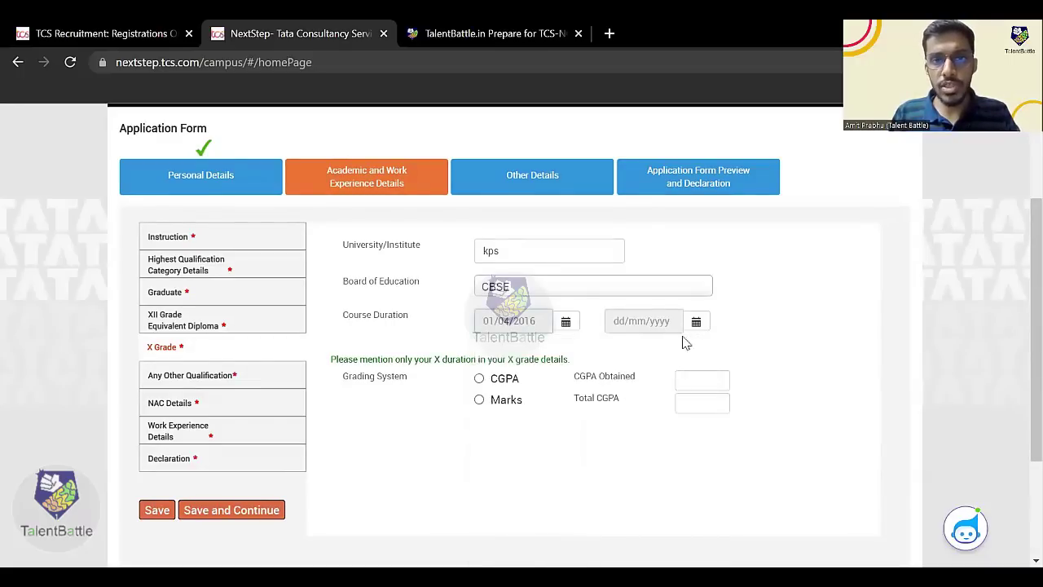
Set the X grade course end date to 30/04/2017.
{"action": "left_click", "coordinate": [697, 321]}
{"action": "left_click", "coordinate": [708, 351]}
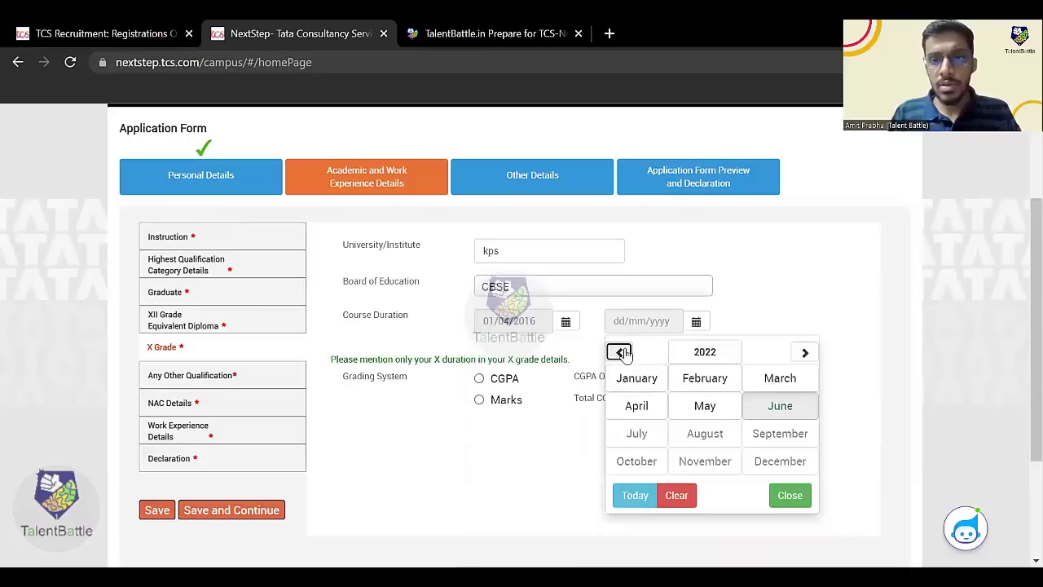
{"action": "left_click", "coordinate": [620, 356]}
{"action": "left_click", "coordinate": [621, 355]}
{"action": "left_click", "coordinate": [623, 354]}
{"action": "left_click", "coordinate": [624, 354]}
{"action": "left_click", "coordinate": [621, 353]}
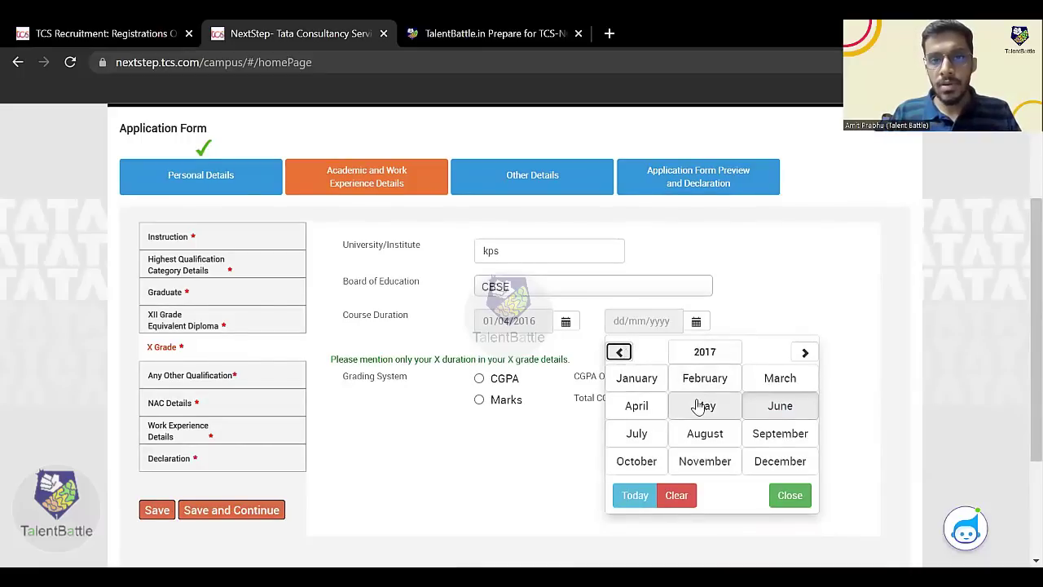
{"action": "left_click", "coordinate": [721, 444]}
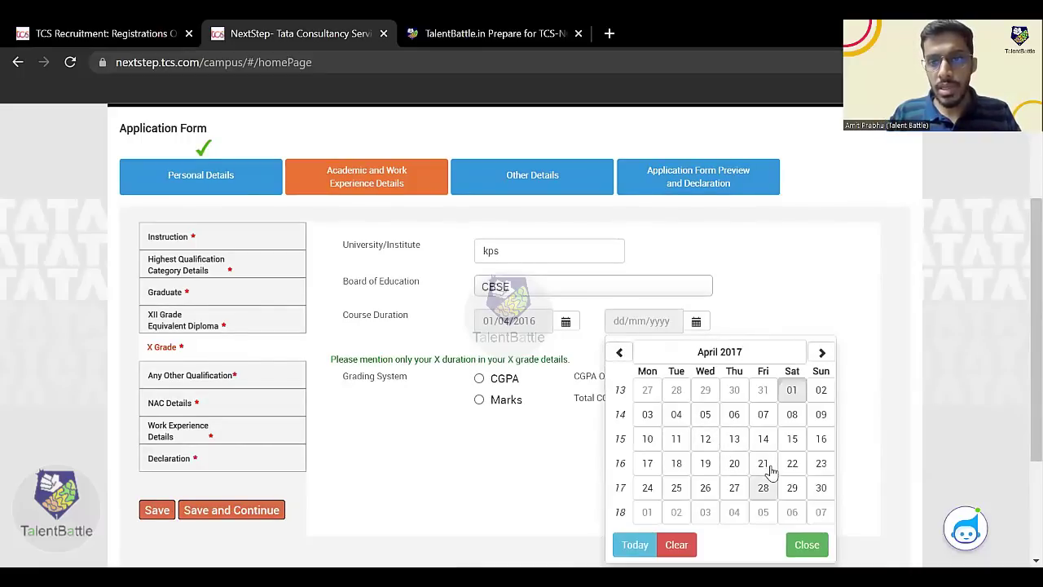
{"action": "left_click", "coordinate": [821, 487]}
Grade X by marks, 700 of 1000 (70.00%), and save the section.
{"action": "left_click", "coordinate": [481, 399]}
{"action": "left_click", "coordinate": [722, 379]}
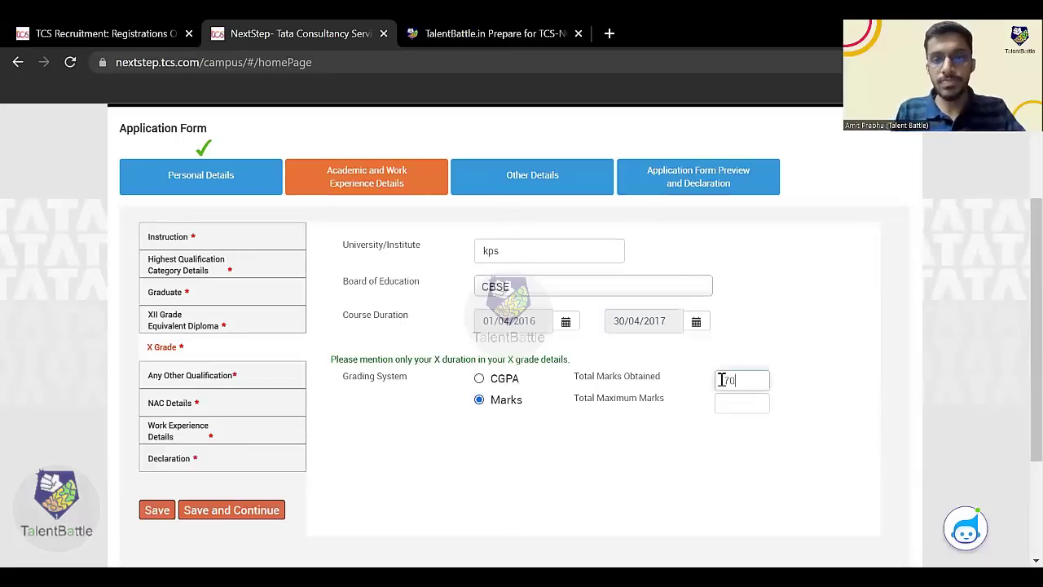
{"action": "key", "text": "Tab"}
{"action": "type", "text": "1000"}
{"action": "left_click", "coordinate": [435, 442]}
{"action": "scroll", "coordinate": [234, 366], "scroll_direction": "down", "scroll_amount": 2}
{"action": "left_click", "coordinate": [228, 351]}
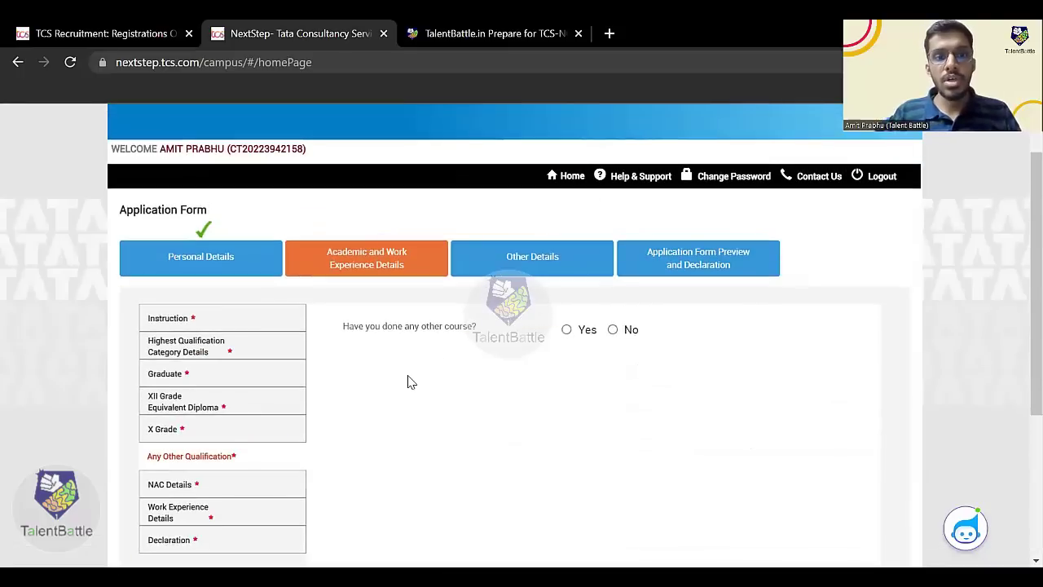
Answer No to other courses and to the NAC-Tech test, saving each section.
{"action": "left_click", "coordinate": [613, 330]}
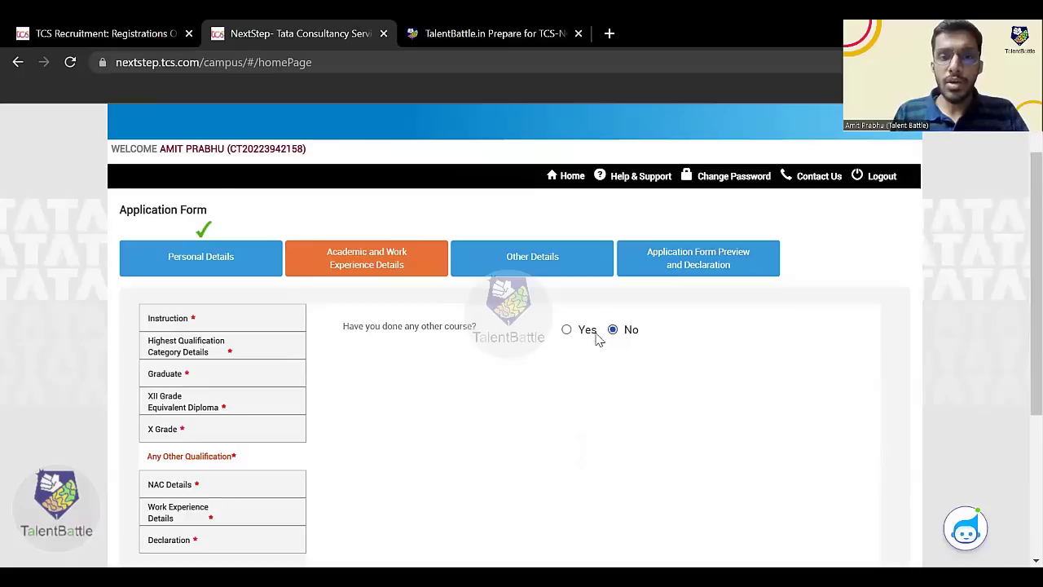
{"action": "left_click", "coordinate": [566, 330]}
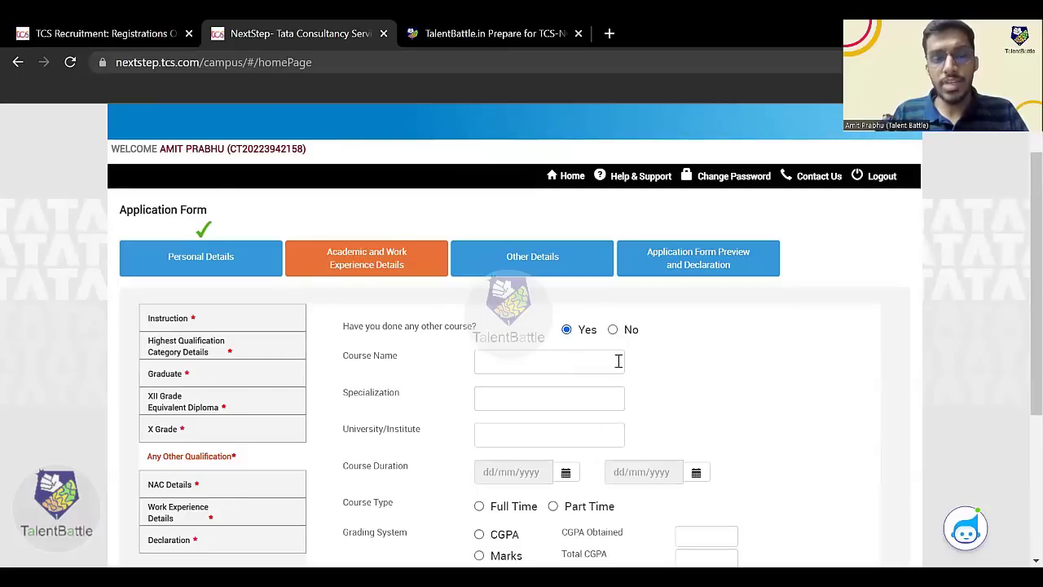
{"action": "left_click", "coordinate": [613, 329]}
{"action": "scroll", "coordinate": [244, 318], "scroll_direction": "down", "scroll_amount": 3}
{"action": "left_click", "coordinate": [221, 349]}
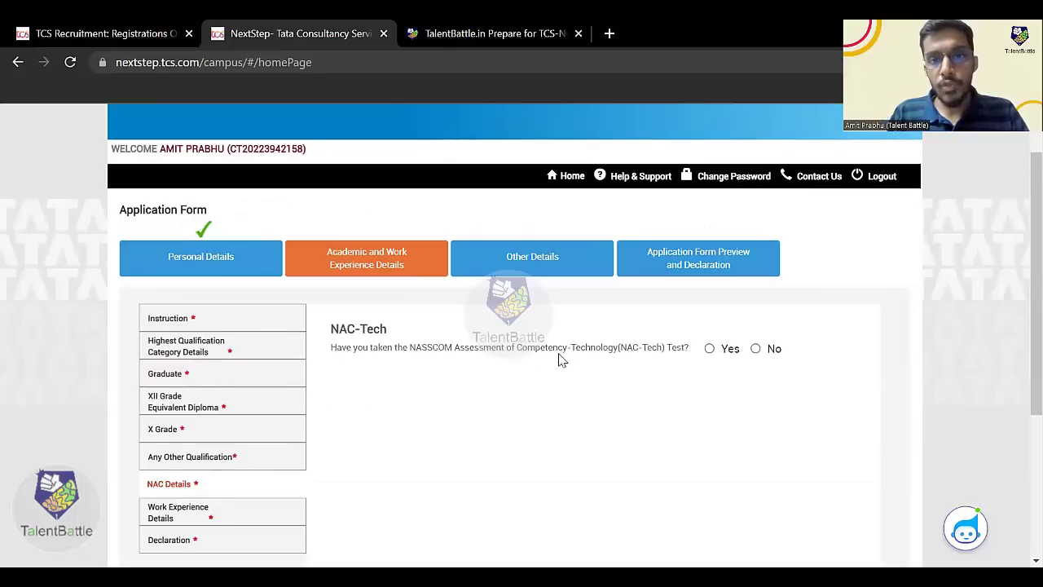
{"action": "left_click", "coordinate": [756, 348]}
{"action": "scroll", "coordinate": [489, 330], "scroll_direction": "down", "scroll_amount": 3}
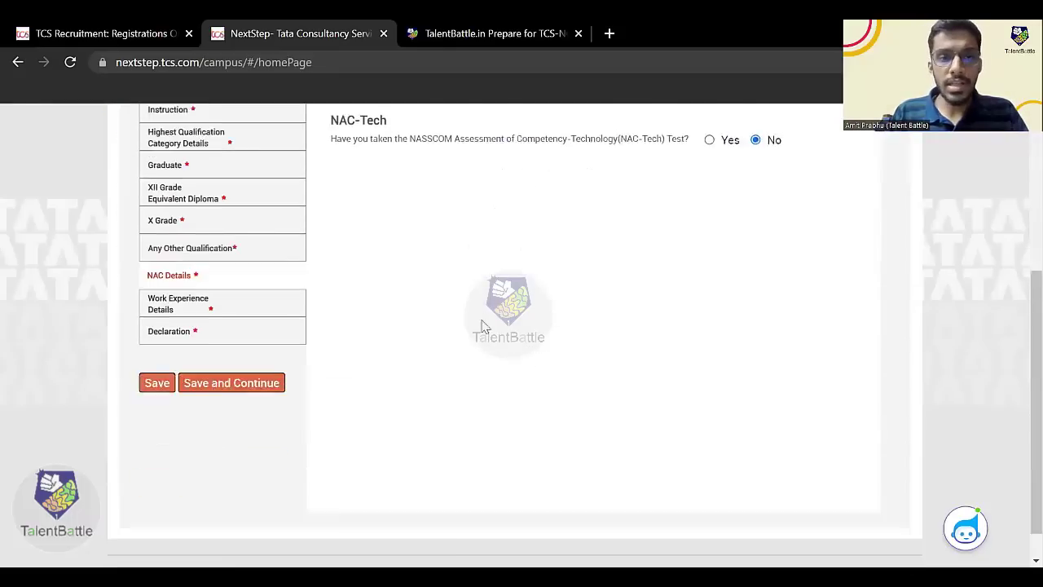
{"action": "left_click", "coordinate": [233, 348]}
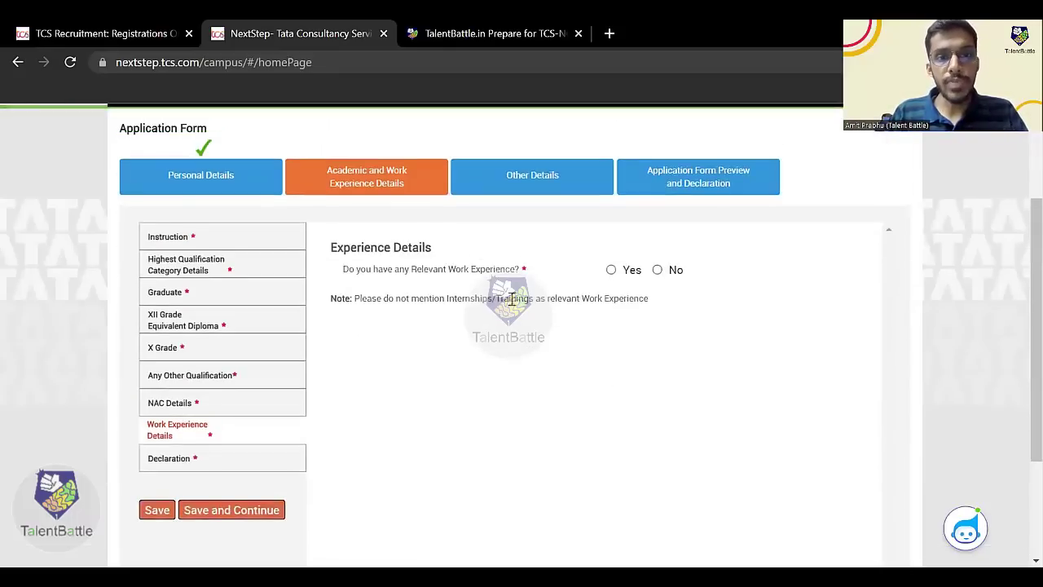
Answer No to relevant work experience and save to reach the Declaration section.
{"action": "left_click", "coordinate": [658, 271]}
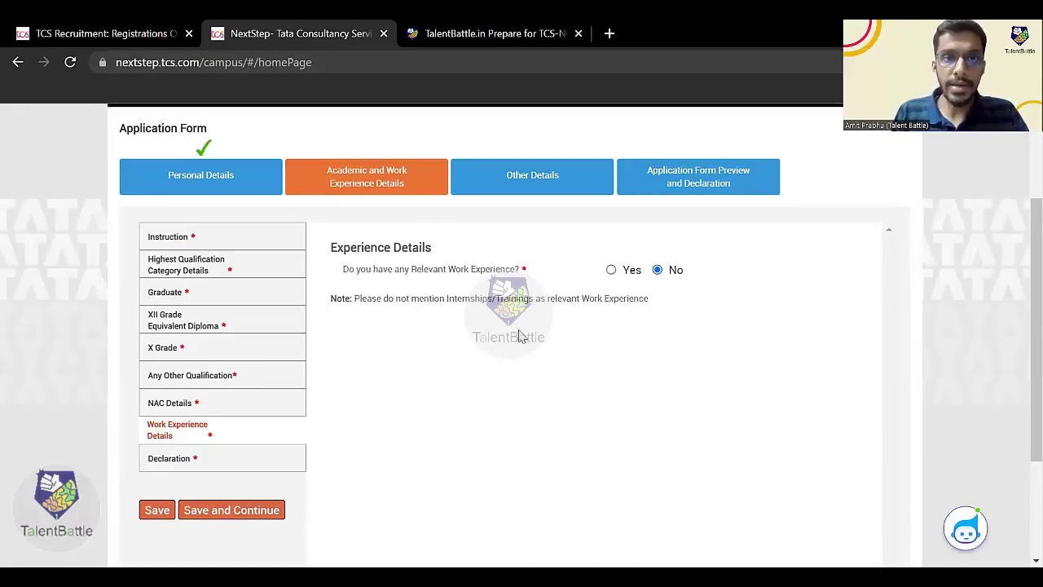
{"action": "left_click_drag", "start_coordinate": [356, 298], "coordinate": [660, 310]}
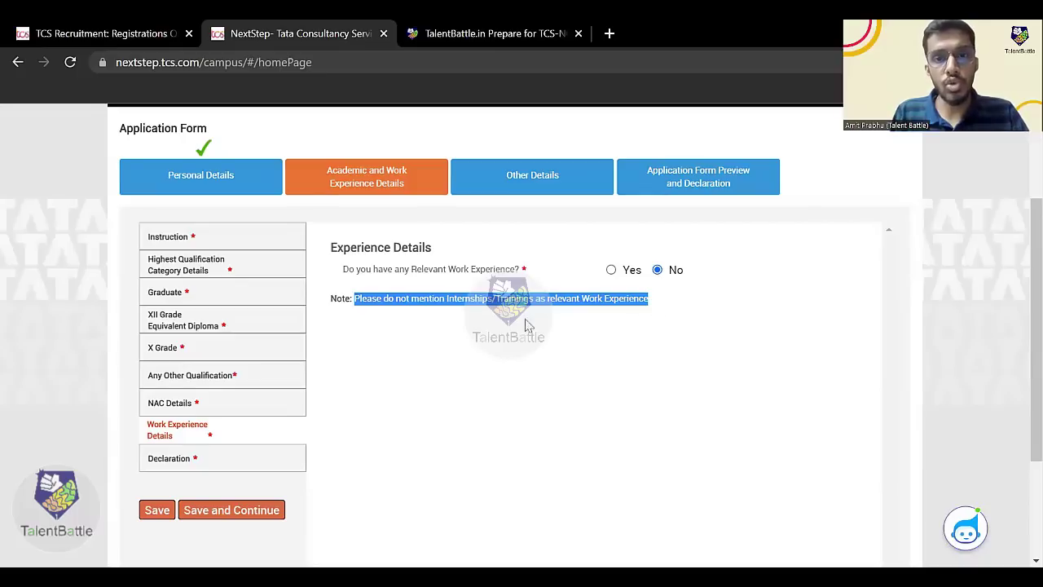
{"action": "left_click", "coordinate": [575, 277]}
{"action": "scroll", "coordinate": [351, 366], "scroll_direction": "down", "scroll_amount": 2}
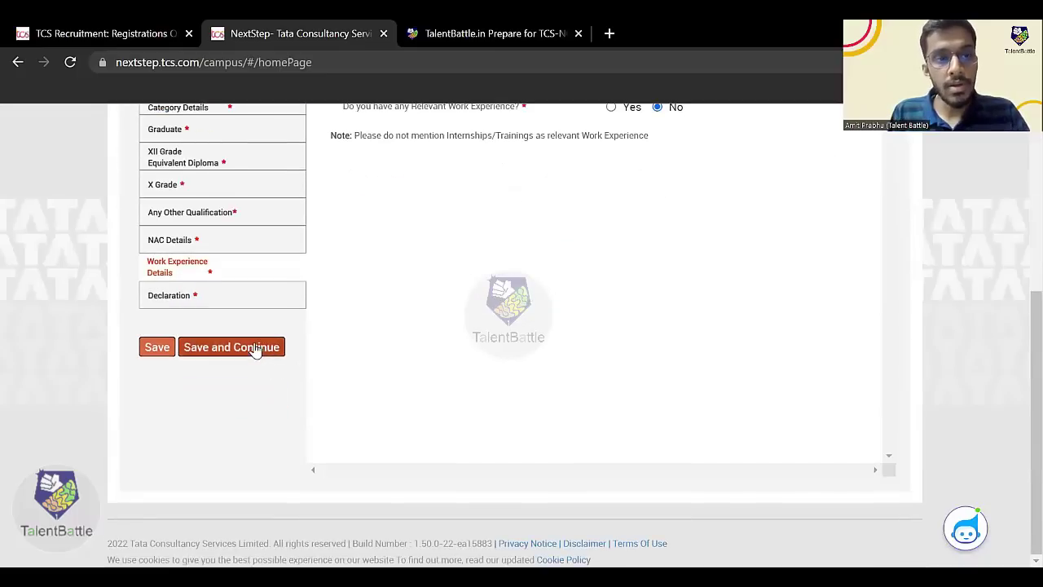
{"action": "left_click", "coordinate": [254, 349]}
Answer No to break in studies, other courses and pending backlogs.
{"action": "scroll", "coordinate": [691, 357], "scroll_direction": "up", "scroll_amount": 5}
{"action": "scroll", "coordinate": [505, 391], "scroll_direction": "up", "scroll_amount": 3}
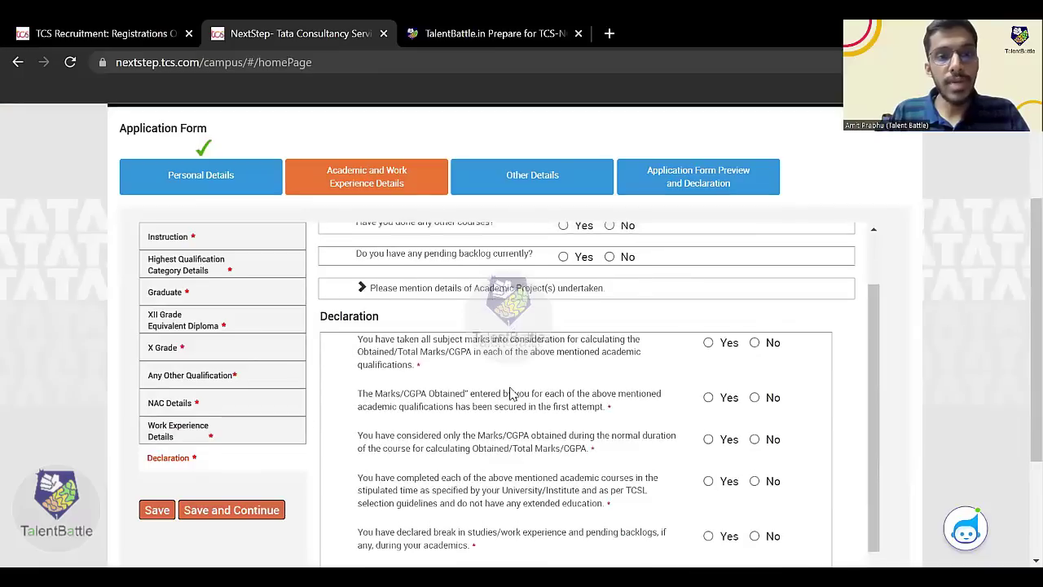
{"action": "left_click", "coordinate": [609, 270]}
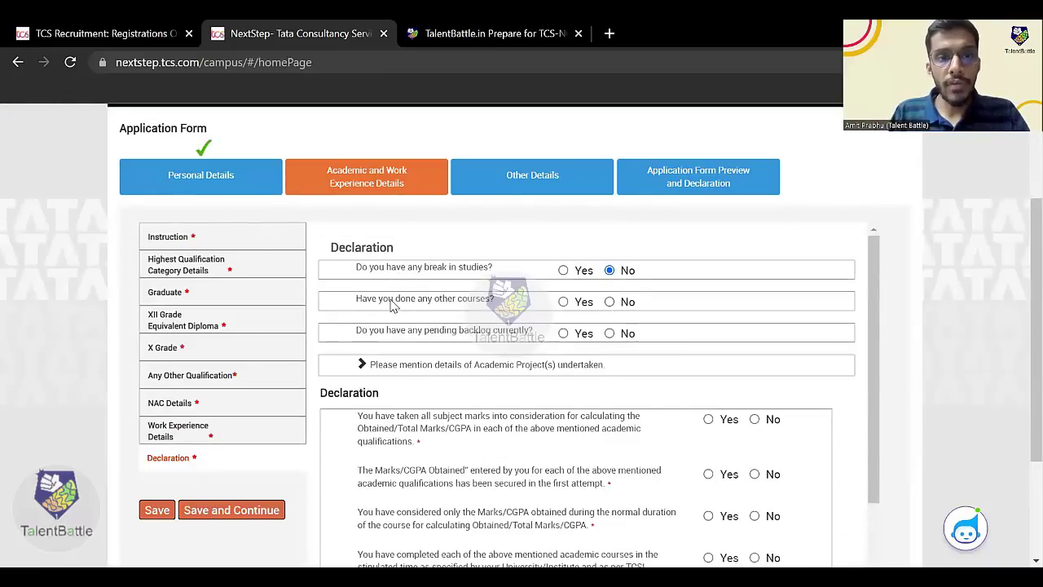
{"action": "left_click", "coordinate": [609, 302]}
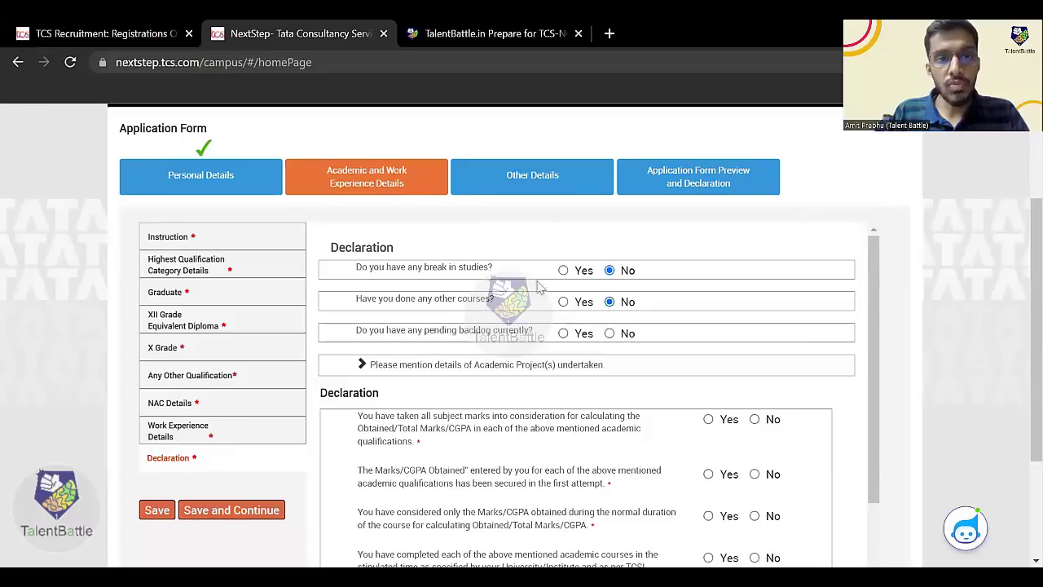
{"action": "left_click", "coordinate": [563, 269]}
{"action": "left_click", "coordinate": [610, 270]}
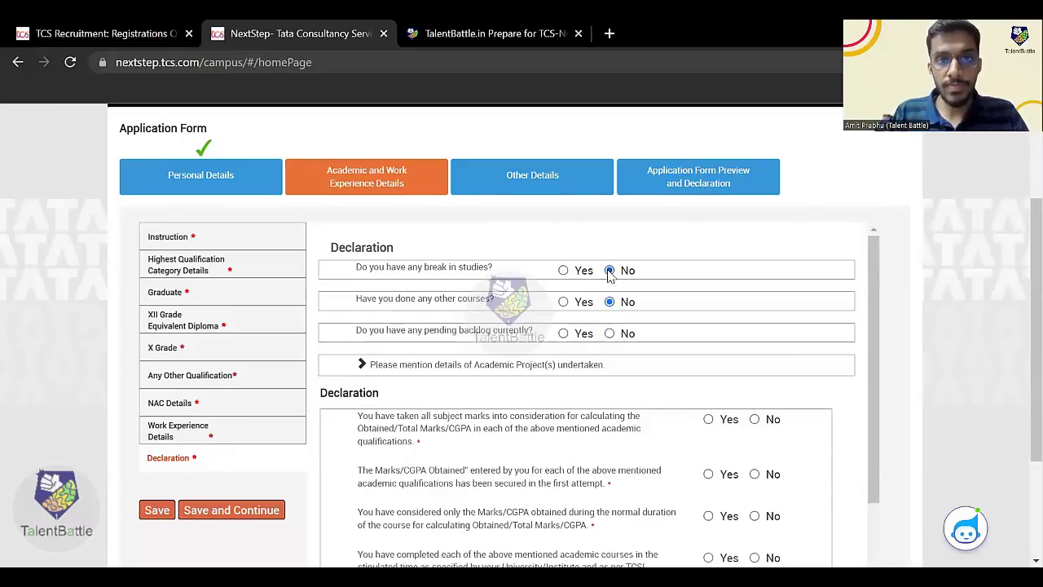
{"action": "left_click", "coordinate": [563, 270]}
{"action": "left_click", "coordinate": [610, 270]}
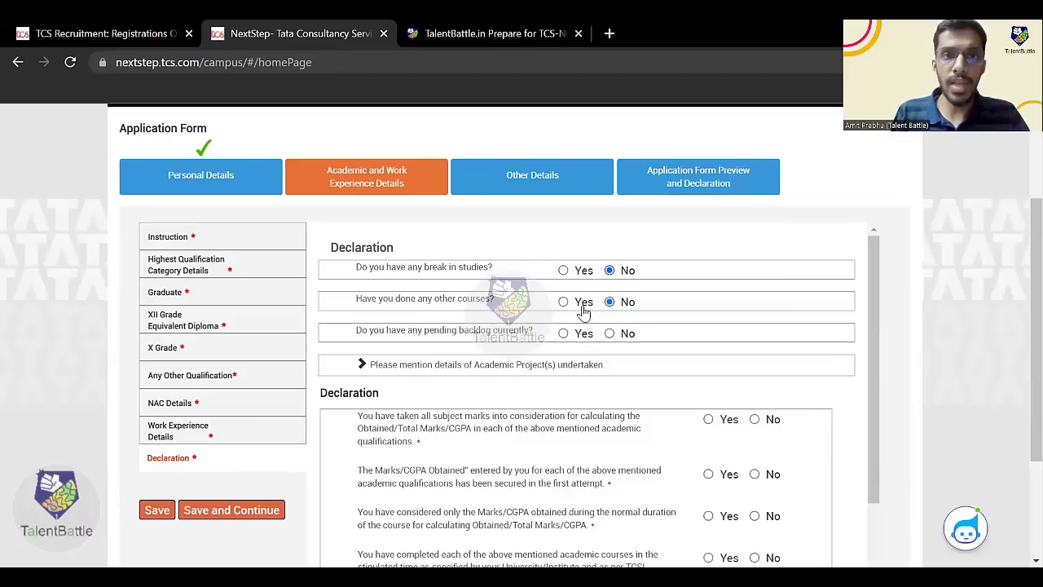
{"action": "left_click", "coordinate": [609, 334]}
{"action": "left_click", "coordinate": [563, 333]}
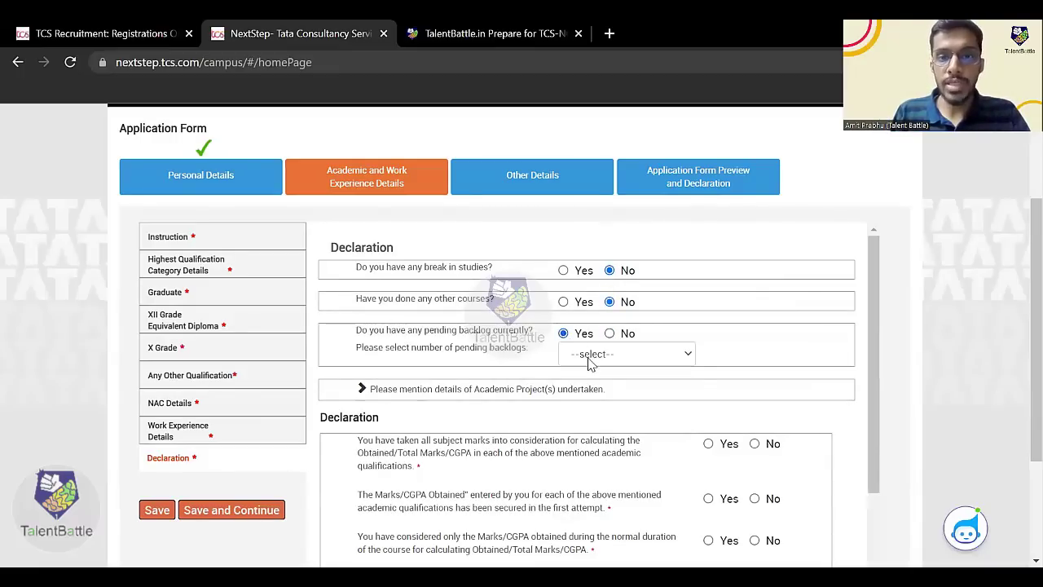
{"action": "left_click", "coordinate": [586, 357]}
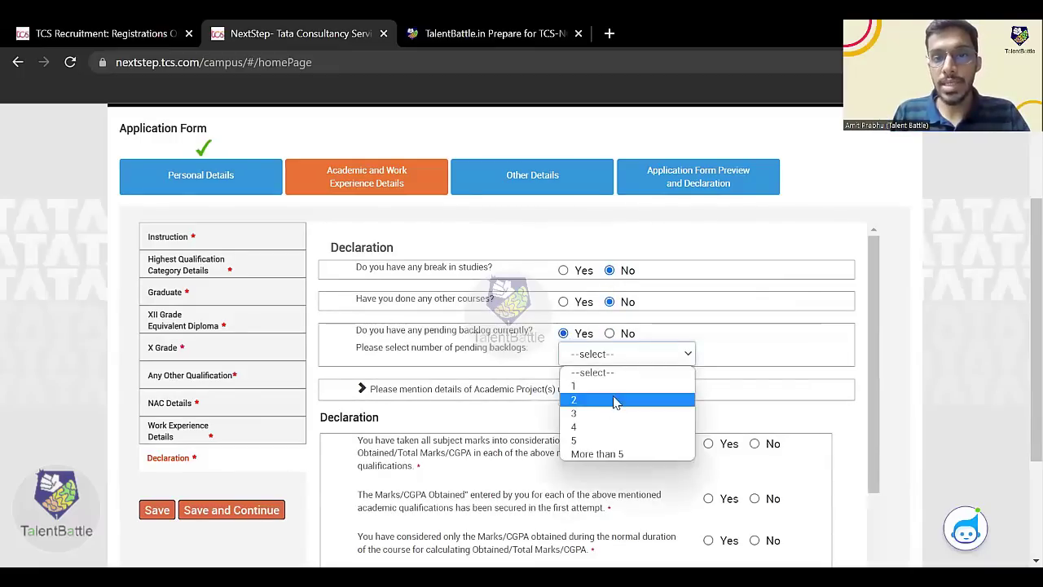
{"action": "left_click", "coordinate": [610, 333]}
Expand the academic project details box and enlarge its text area.
{"action": "left_click", "coordinate": [371, 366]}
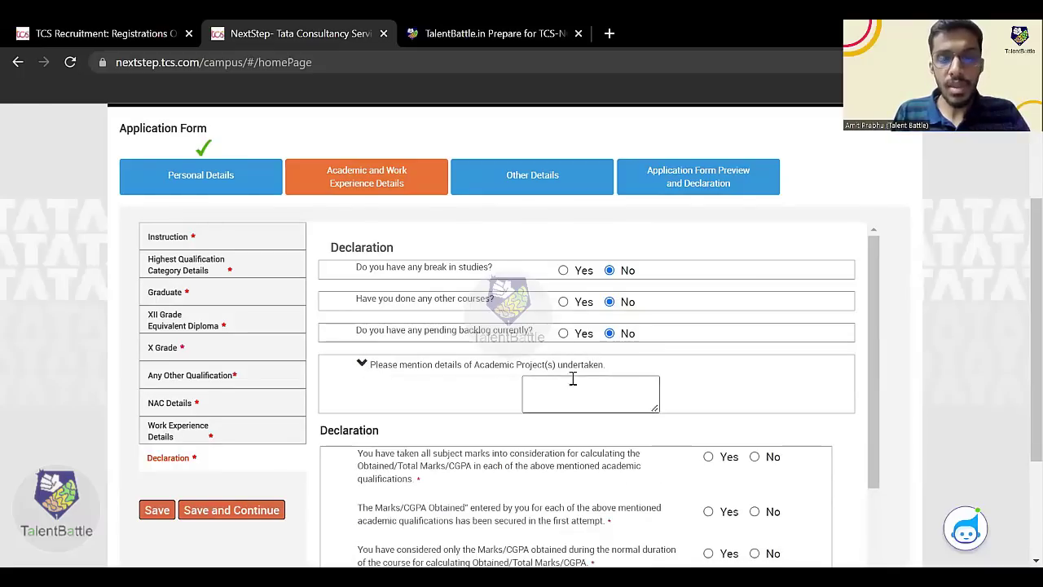
{"action": "left_click_drag", "start_coordinate": [658, 411], "coordinate": [700, 432]}
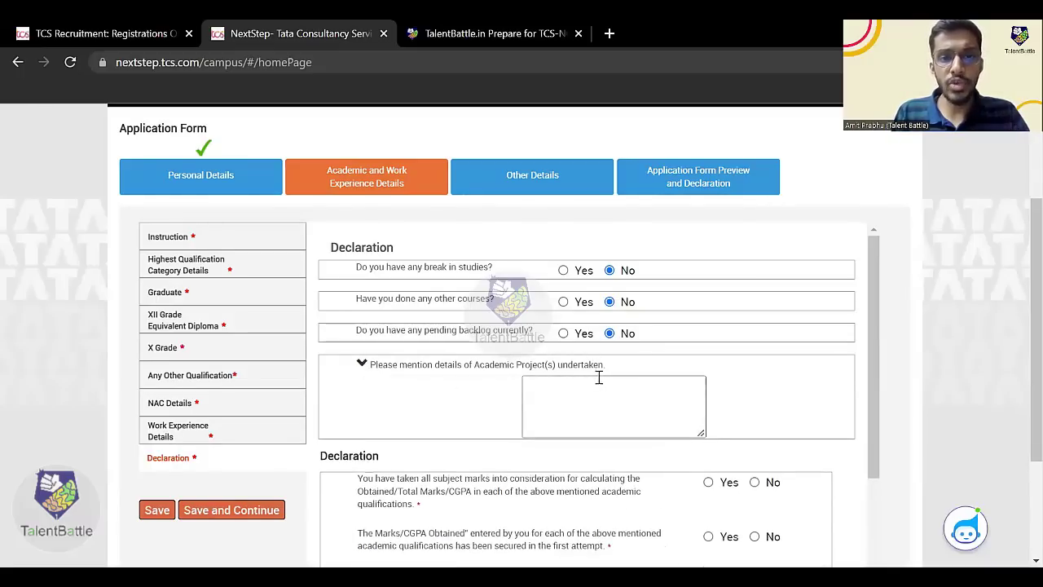
{"action": "scroll", "coordinate": [602, 371], "scroll_direction": "down", "scroll_amount": 2}
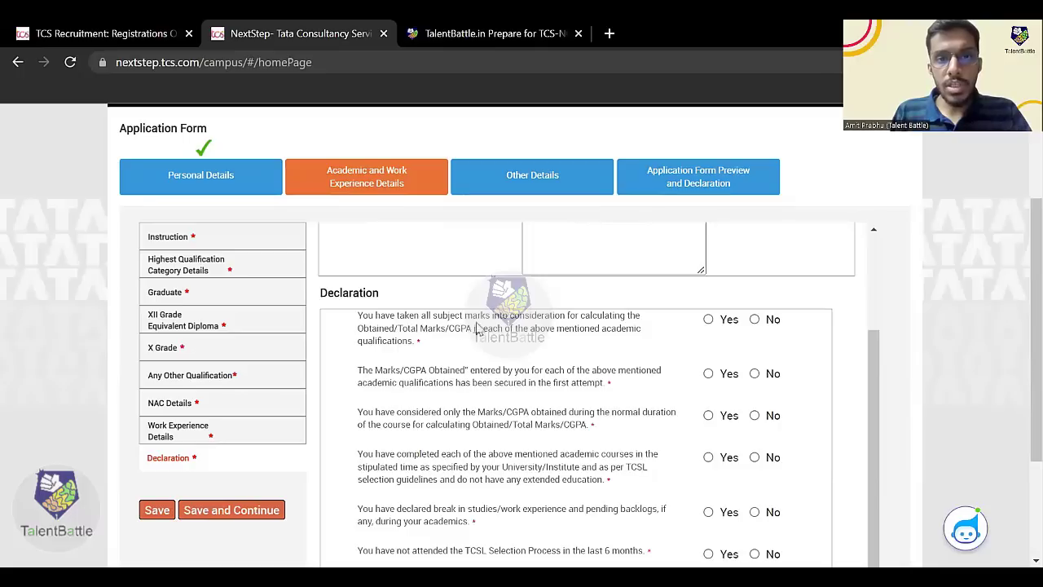
Answer Yes to the four academic declaration statements, through the TCSL eligibility criteria.
{"action": "left_click", "coordinate": [708, 320]}
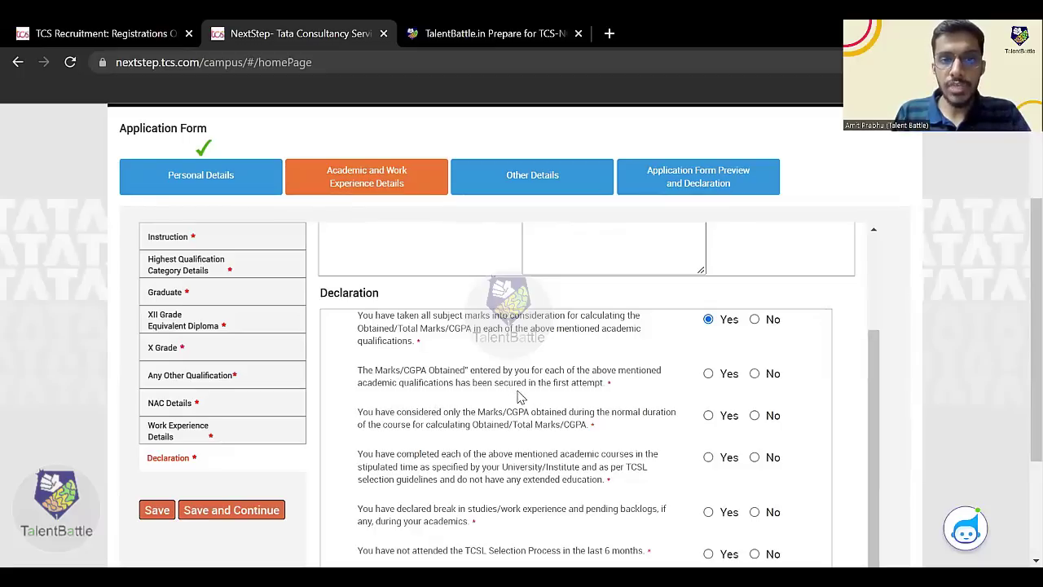
{"action": "left_click", "coordinate": [709, 375]}
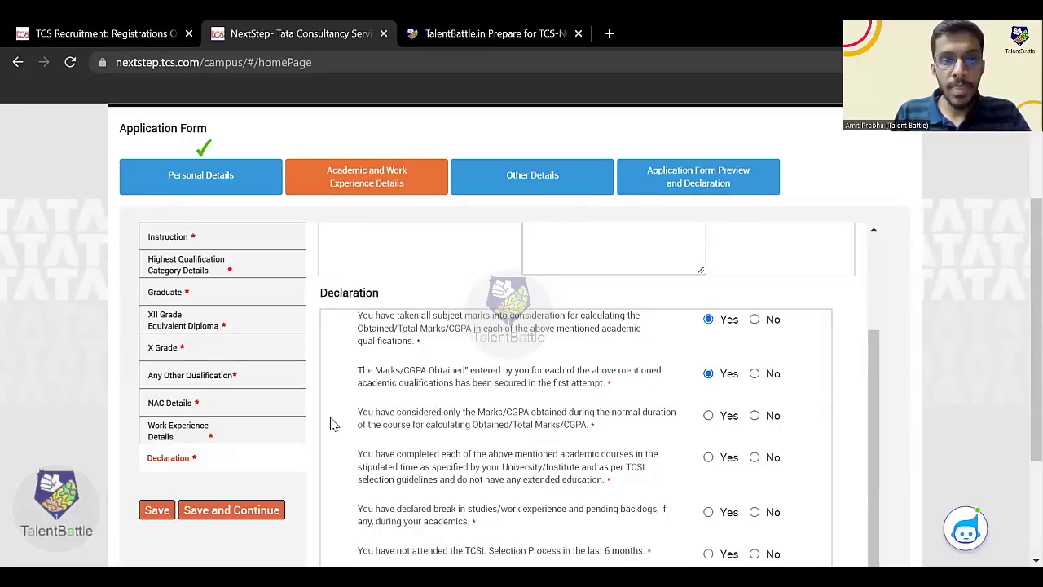
{"action": "scroll", "coordinate": [497, 419], "scroll_direction": "down", "scroll_amount": 1}
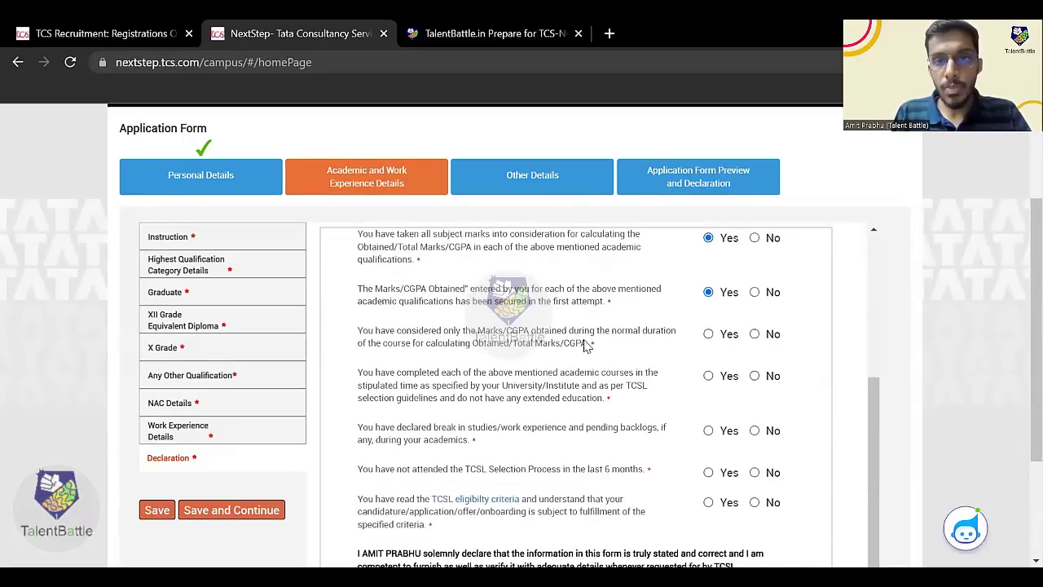
{"action": "left_click", "coordinate": [708, 334]}
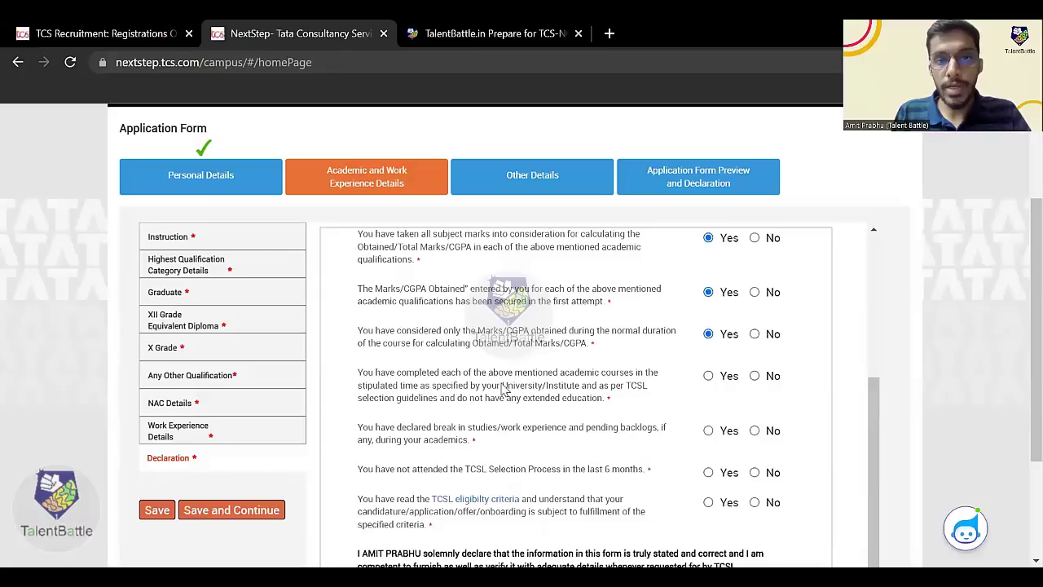
{"action": "left_click", "coordinate": [708, 375]}
{"action": "scroll", "coordinate": [444, 416], "scroll_direction": "down", "scroll_amount": 1}
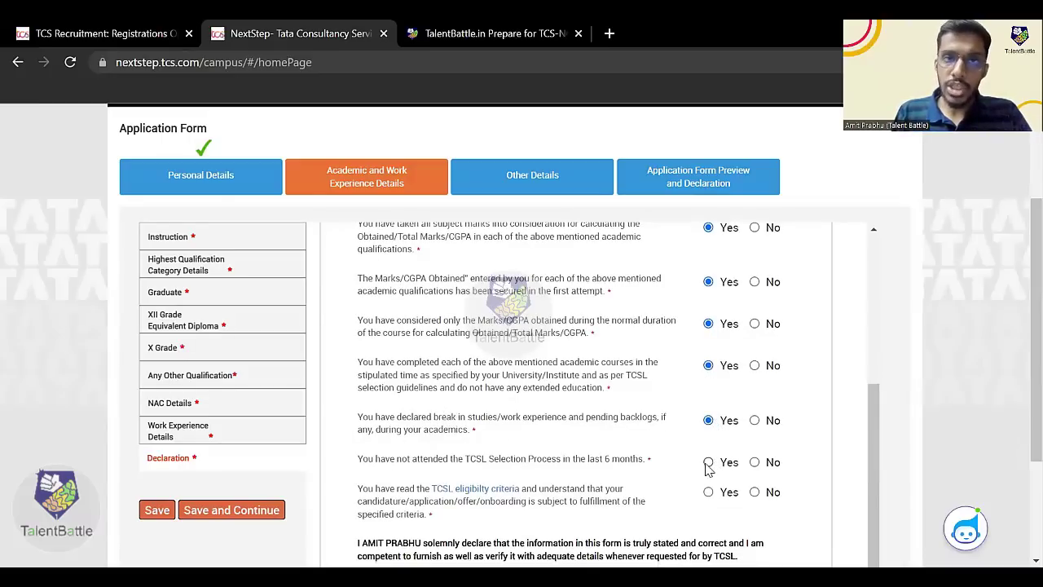
{"action": "scroll", "coordinate": [661, 458], "scroll_direction": "down", "scroll_amount": 1}
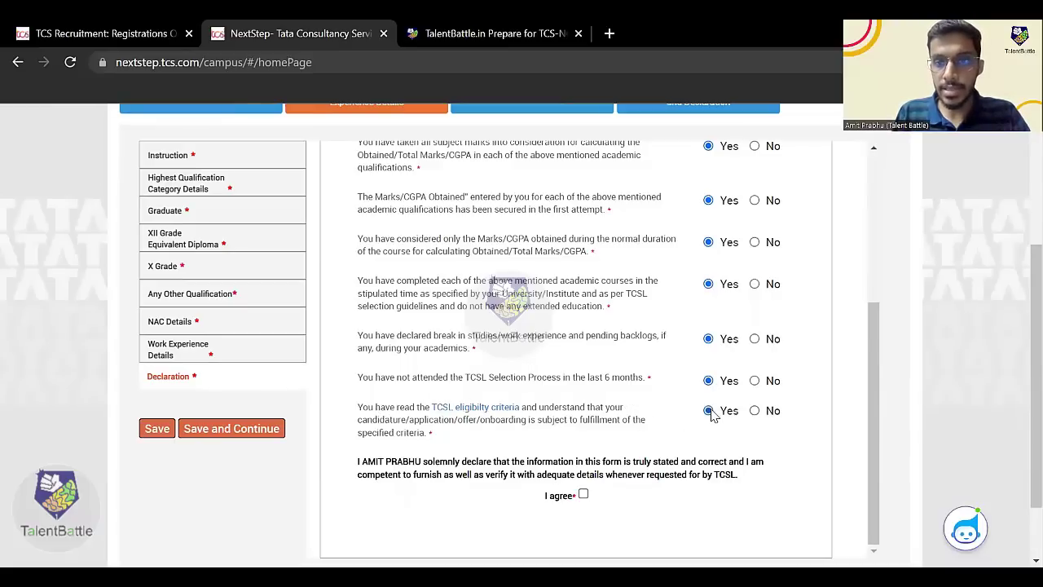
{"action": "scroll", "coordinate": [561, 429], "scroll_direction": "down", "scroll_amount": 1}
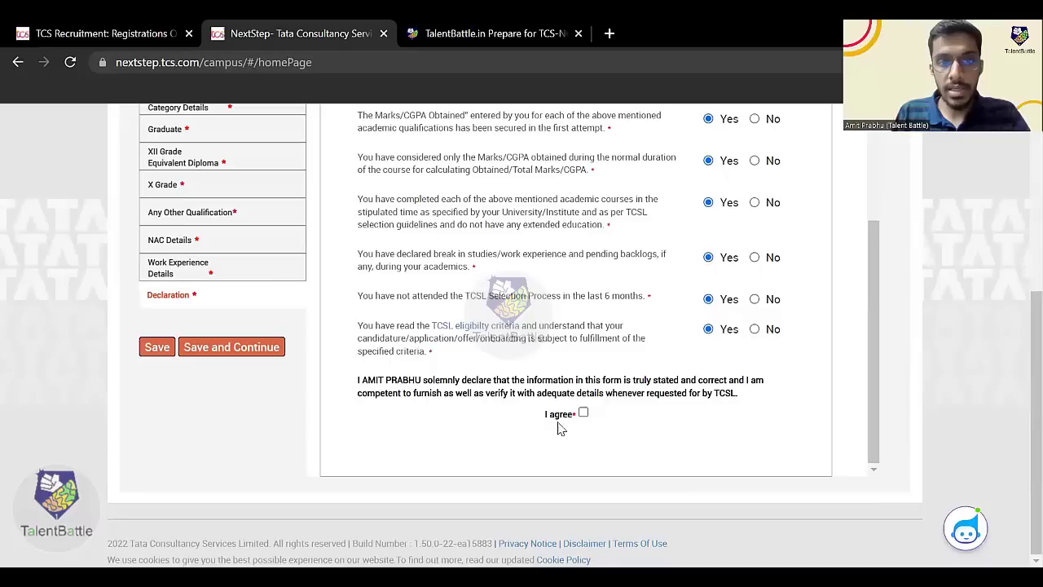
Save the academic details and set the nationality to India.
{"action": "left_click", "coordinate": [216, 349]}
{"action": "scroll", "coordinate": [450, 406], "scroll_direction": "up", "scroll_amount": 3}
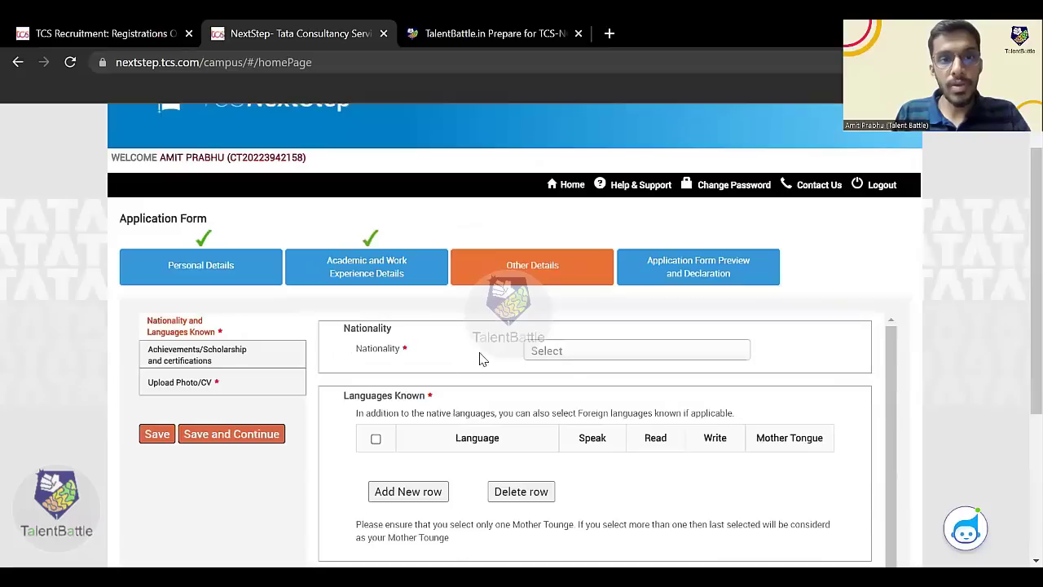
{"action": "left_click", "coordinate": [577, 361]}
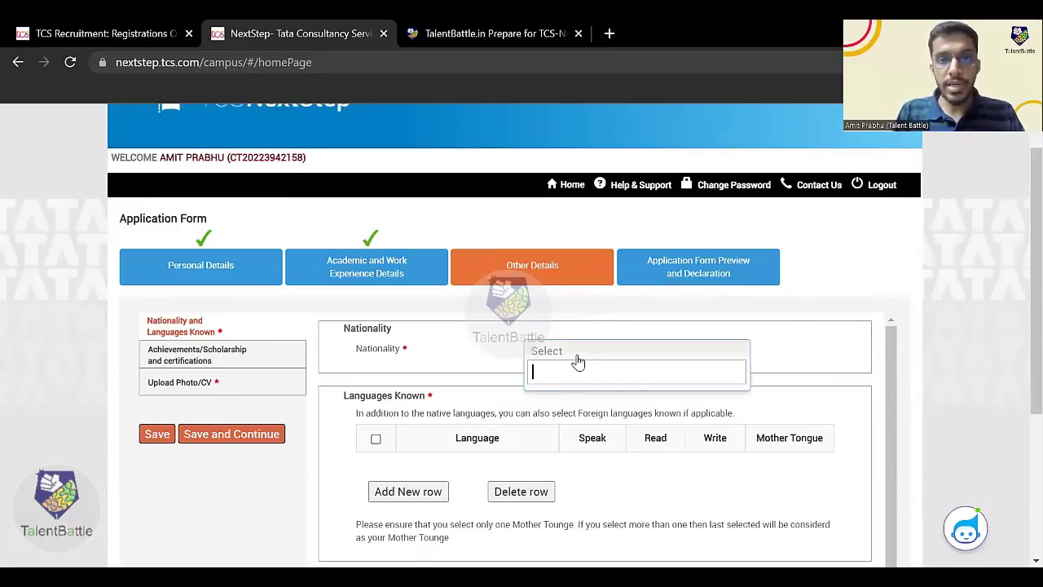
{"action": "type", "text": "india"}
{"action": "left_click", "coordinate": [556, 397]}
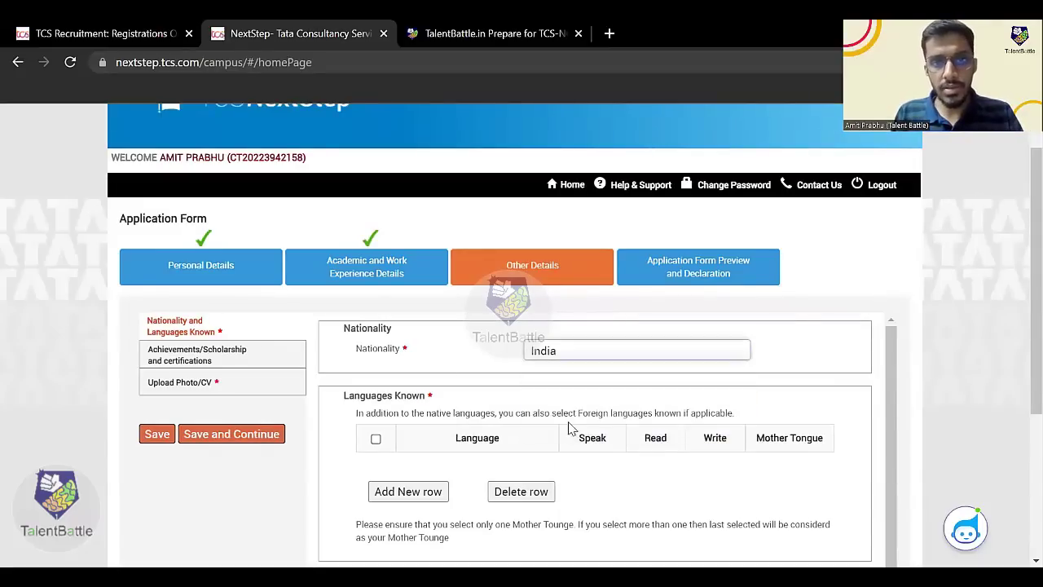
{"action": "scroll", "coordinate": [407, 484], "scroll_direction": "down", "scroll_amount": 1}
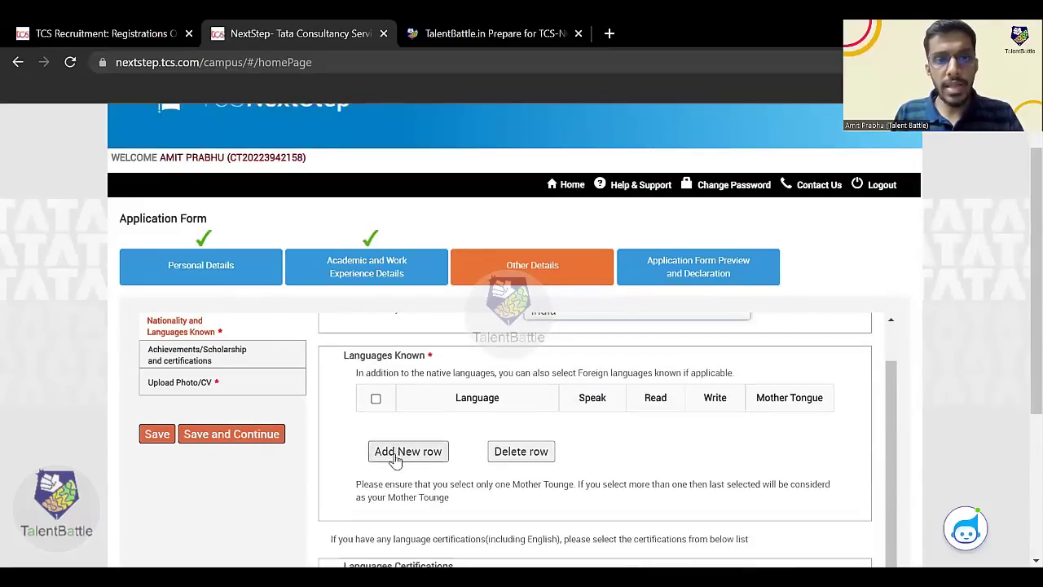
Add English as a known language, ticked for speak, read, write and mother tongue.
{"action": "left_click", "coordinate": [400, 450]}
{"action": "left_click", "coordinate": [444, 427]}
{"action": "type", "text": "englis"}
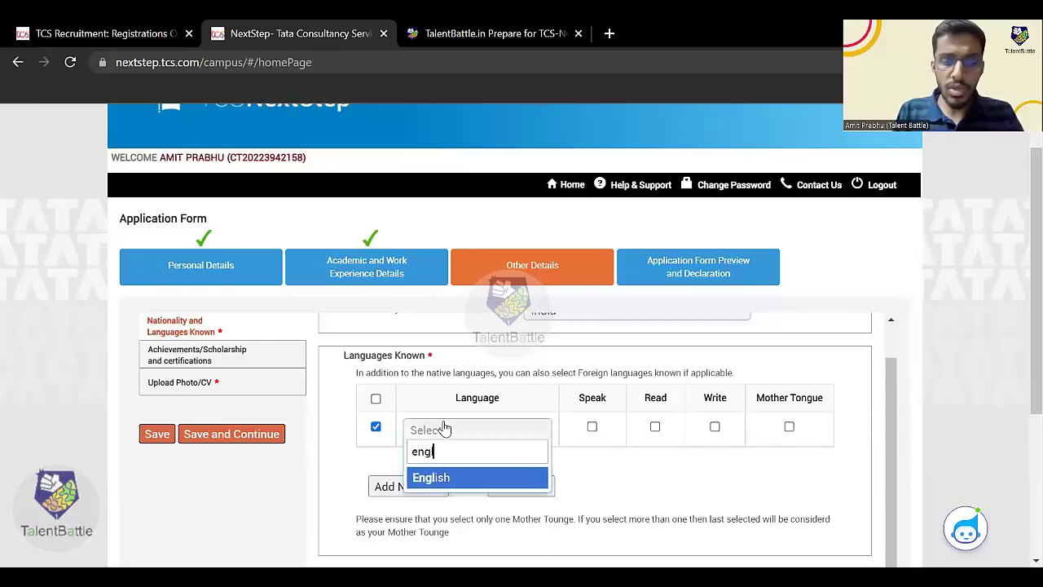
{"action": "left_click", "coordinate": [465, 477]}
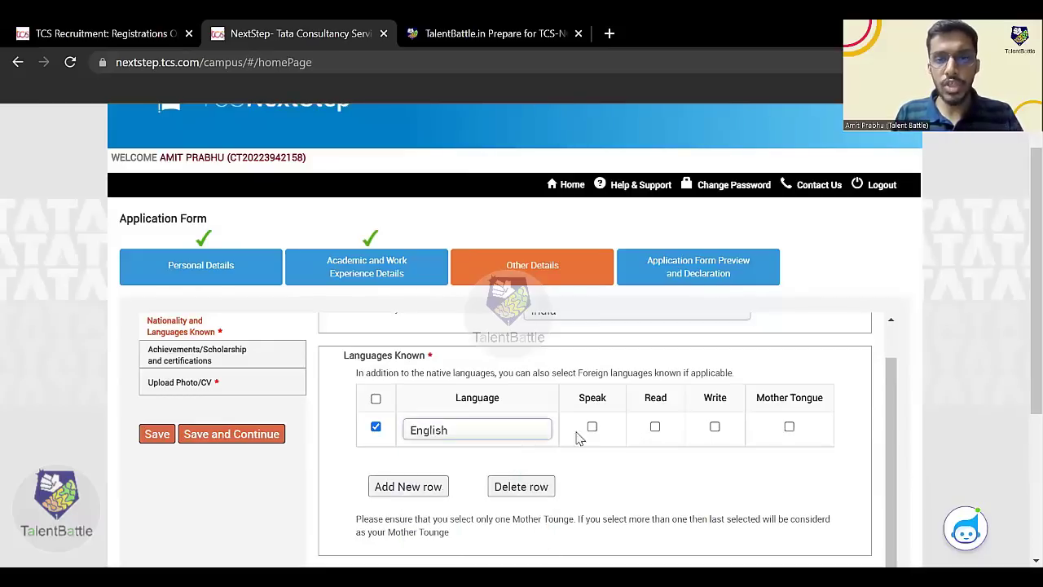
{"action": "left_click", "coordinate": [592, 427]}
{"action": "left_click", "coordinate": [655, 427]}
{"action": "left_click", "coordinate": [714, 427]}
{"action": "left_click", "coordinate": [789, 427]}
{"action": "scroll", "coordinate": [744, 426], "scroll_direction": "down", "scroll_amount": 3}
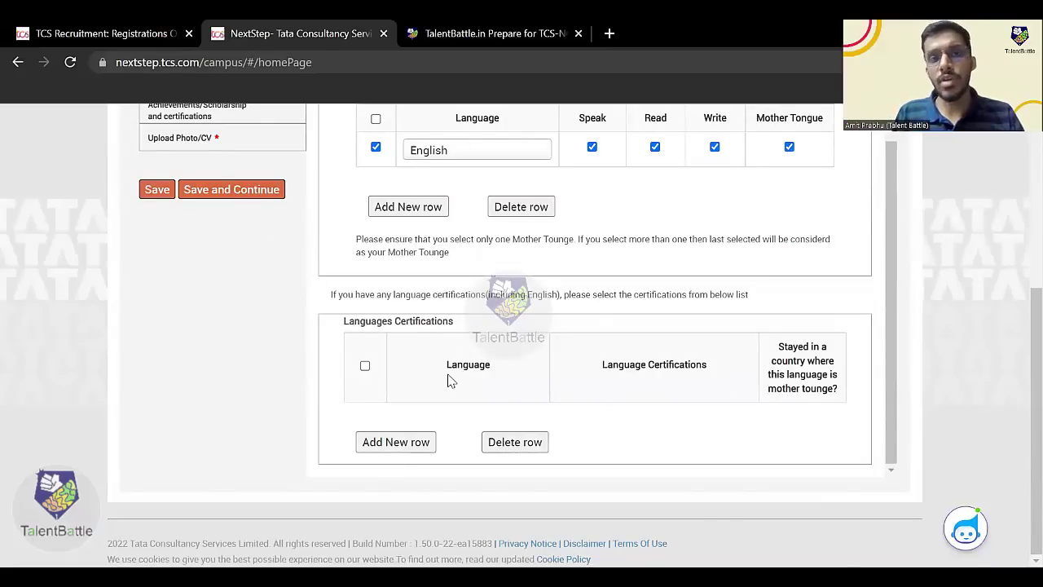
{"action": "scroll", "coordinate": [201, 274], "scroll_direction": "up", "scroll_amount": 3}
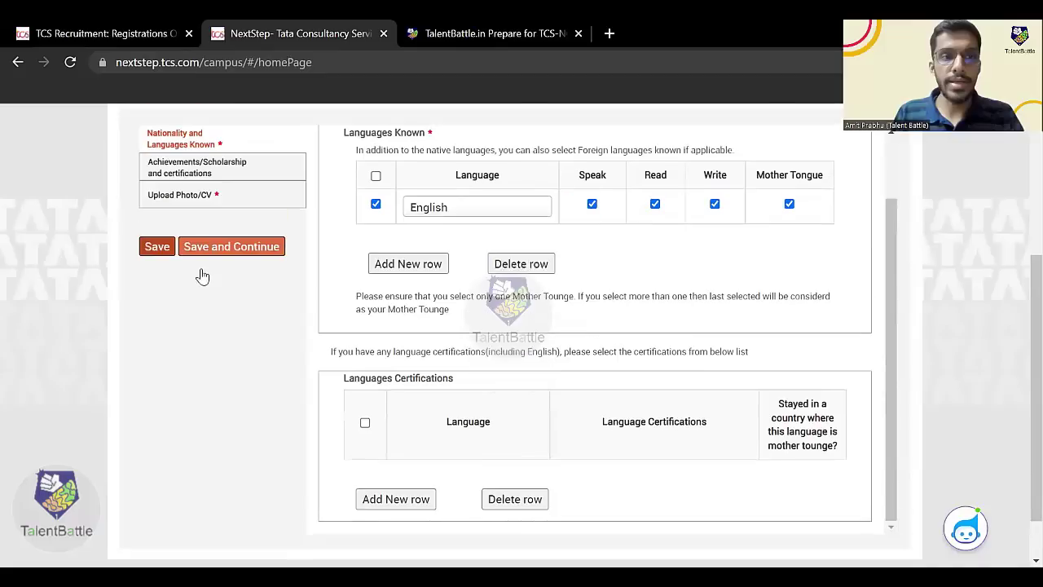
Save the languages and enlarge the empty Achievements text box.
{"action": "left_click", "coordinate": [231, 270]}
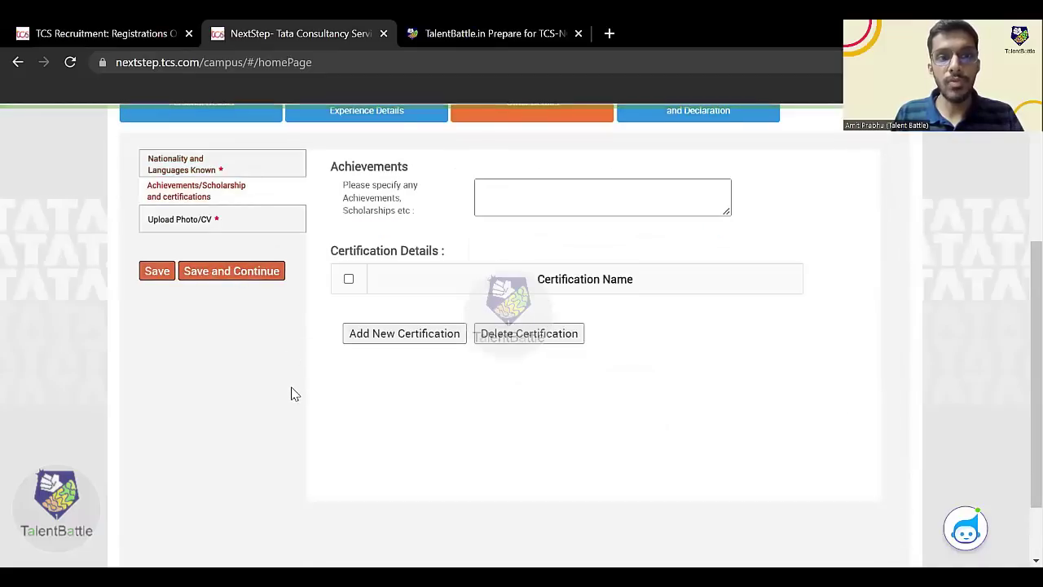
{"action": "scroll", "coordinate": [342, 375], "scroll_direction": "up", "scroll_amount": 1}
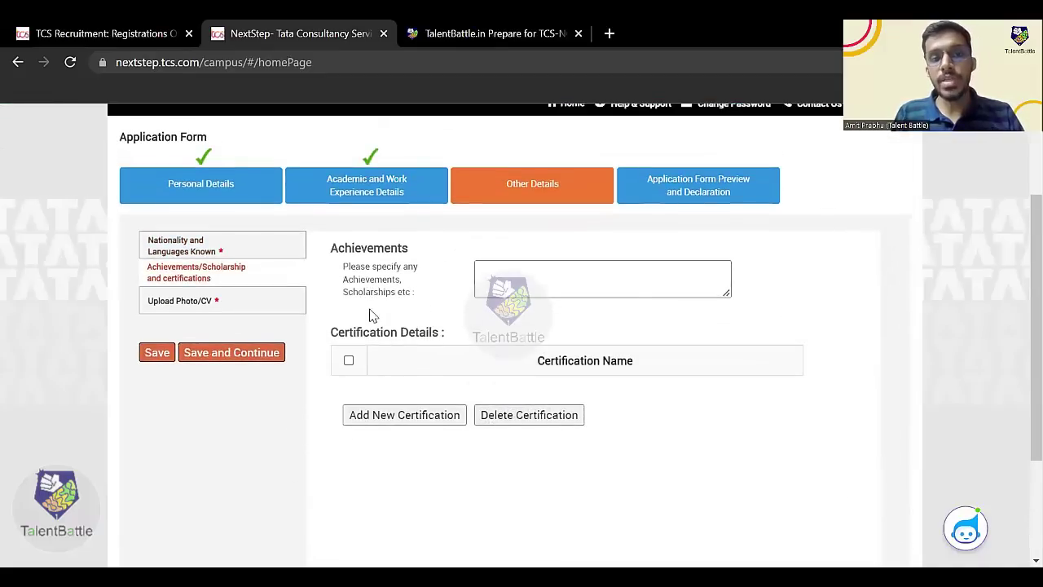
{"action": "left_click_drag", "start_coordinate": [727, 293], "coordinate": [784, 327]}
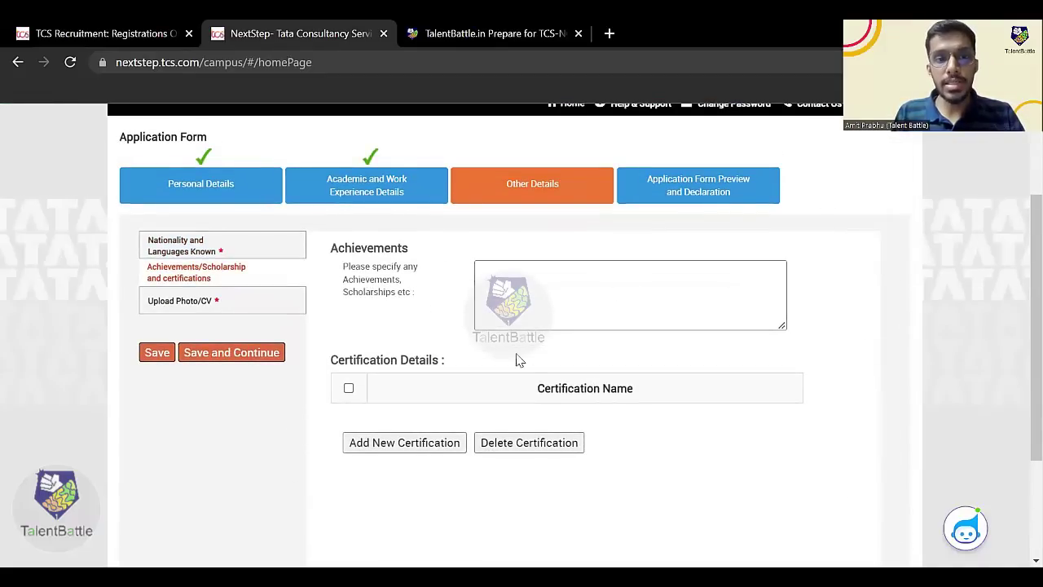
{"action": "scroll", "coordinate": [523, 369], "scroll_direction": "down", "scroll_amount": 1}
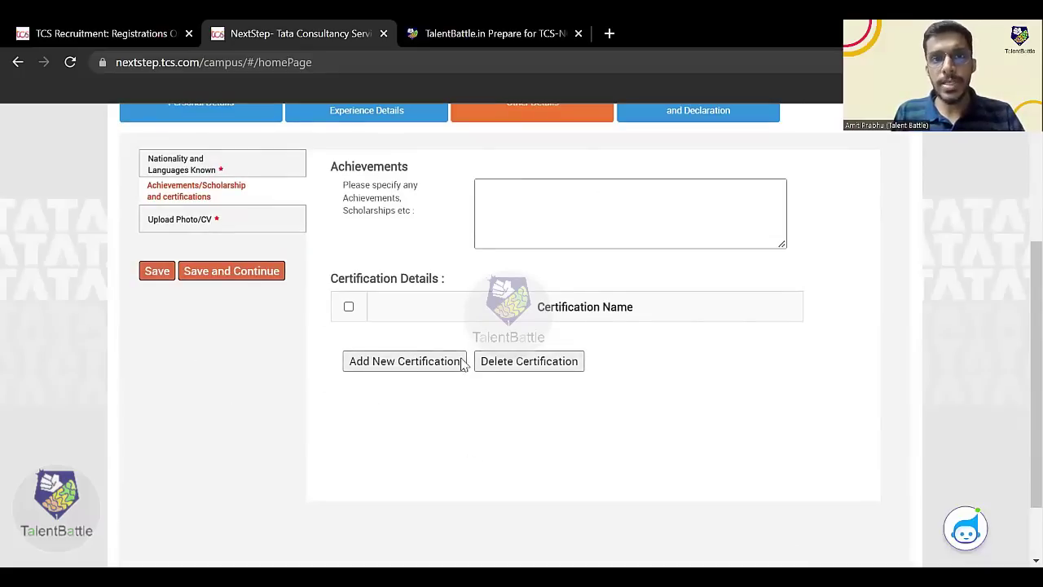
Save achievements and enter the cardholder's first and last name in Smart Card Details.
{"action": "left_click", "coordinate": [233, 271]}
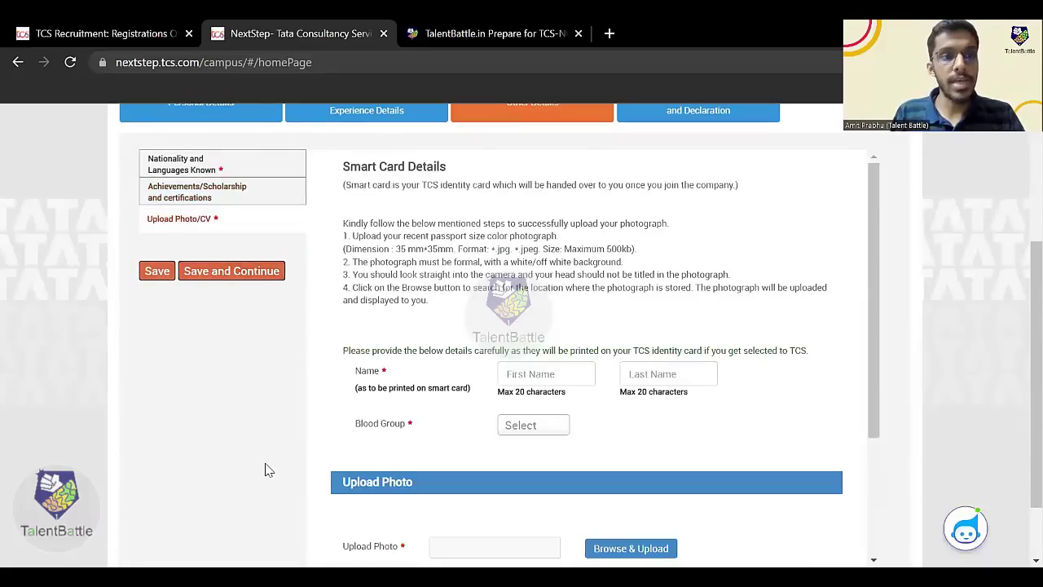
{"action": "left_click", "coordinate": [552, 367]}
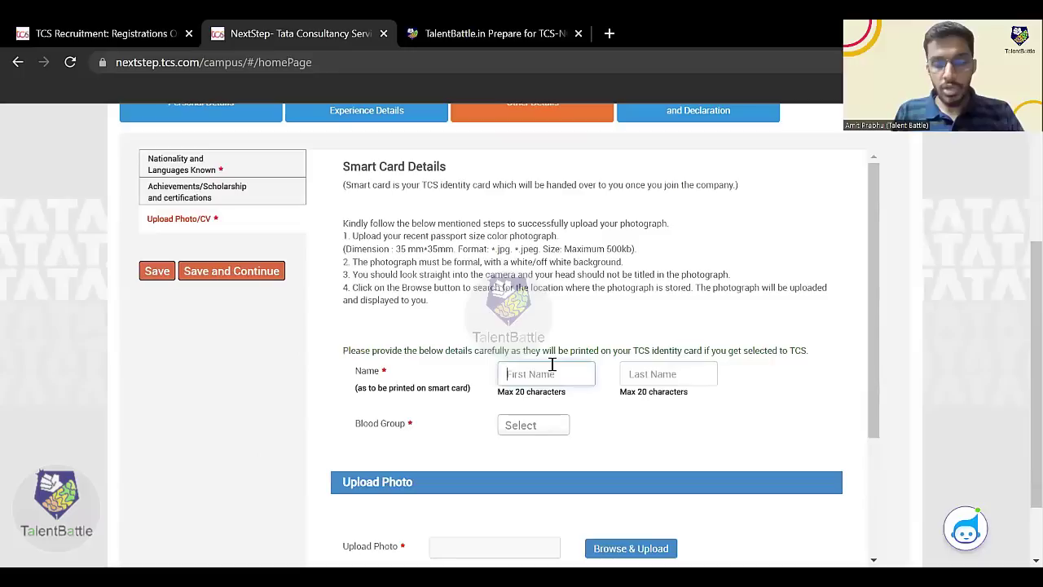
{"action": "type", "text": "AMIT"}
{"action": "key", "text": "Tab"}
{"action": "type", "text": "PRAB"}
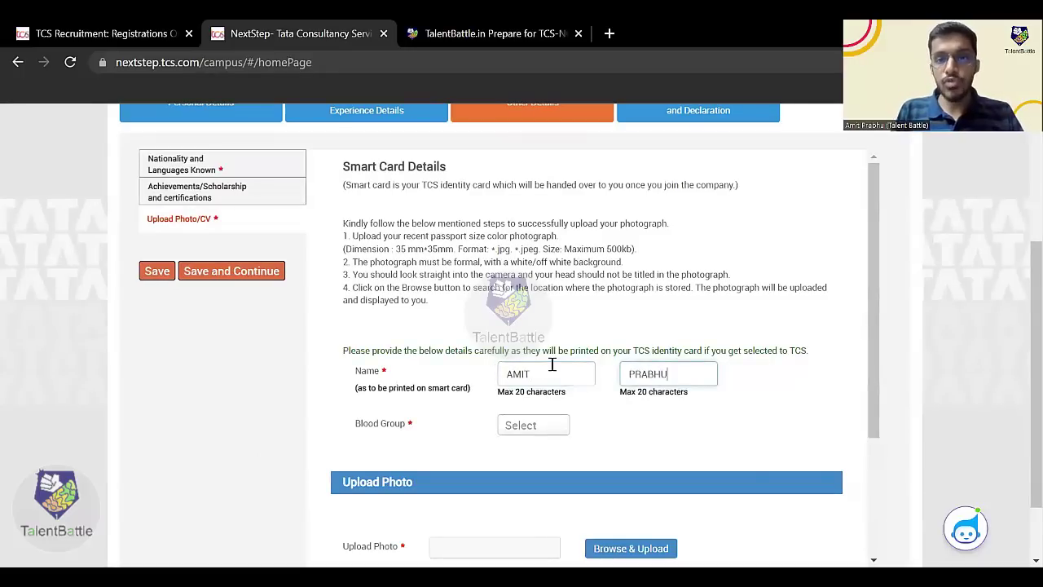
{"action": "left_click", "coordinate": [794, 409]}
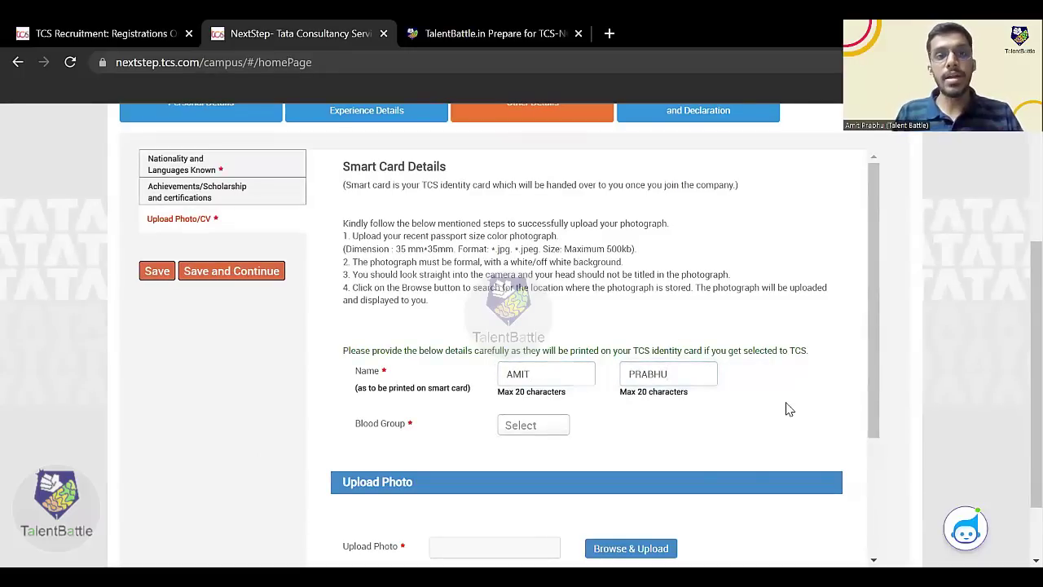
Select O+ as the smart card blood group.
{"action": "left_click", "coordinate": [533, 426]}
{"action": "scroll", "coordinate": [528, 464], "scroll_direction": "down", "scroll_amount": 5}
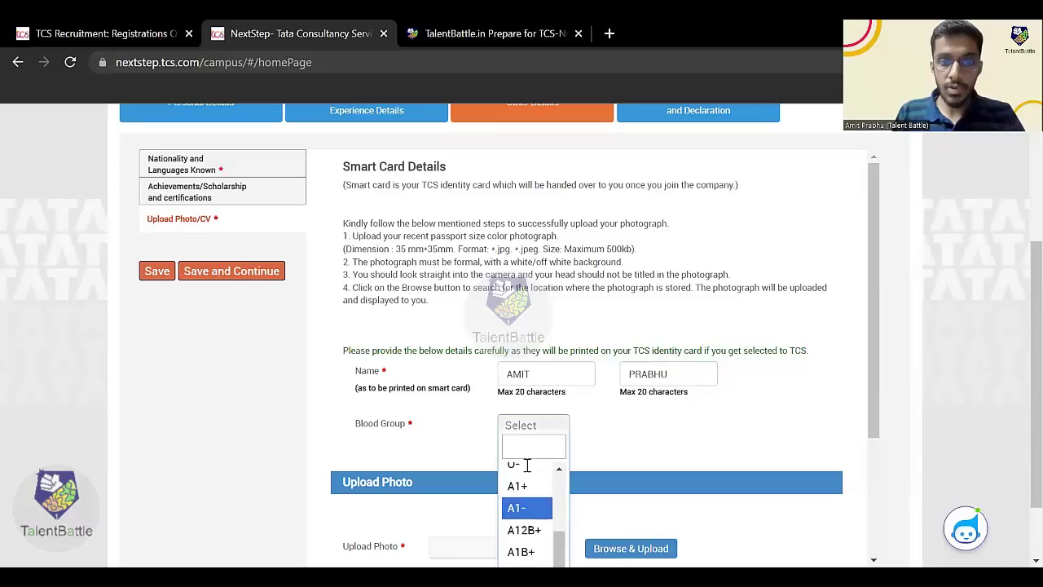
{"action": "scroll", "coordinate": [514, 477], "scroll_direction": "up", "scroll_amount": 2}
{"action": "scroll", "coordinate": [513, 477], "scroll_direction": "down", "scroll_amount": 2}
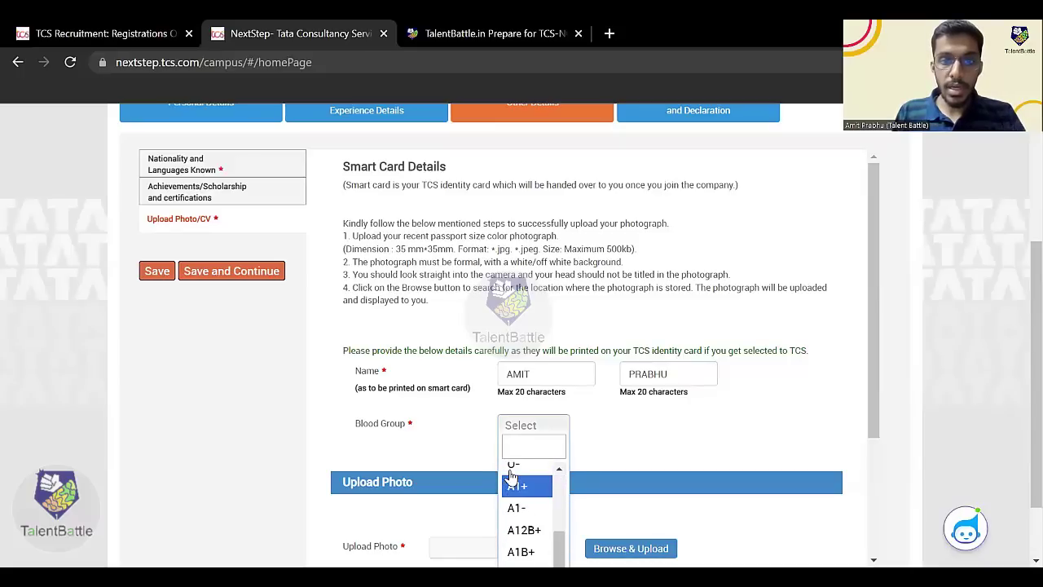
{"action": "scroll", "coordinate": [513, 456], "scroll_direction": "up", "scroll_amount": 1}
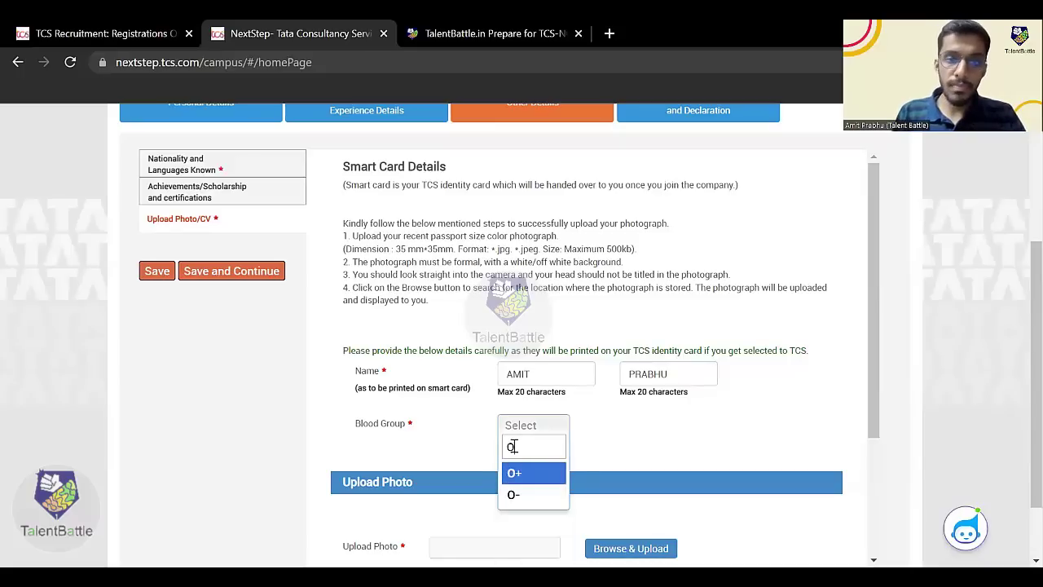
{"action": "left_click", "coordinate": [526, 472]}
Upload PHOTOTCS.jpg as the photo and RESUMETCS.docx as the CV.
{"action": "scroll", "coordinate": [354, 382], "scroll_direction": "down", "scroll_amount": 2}
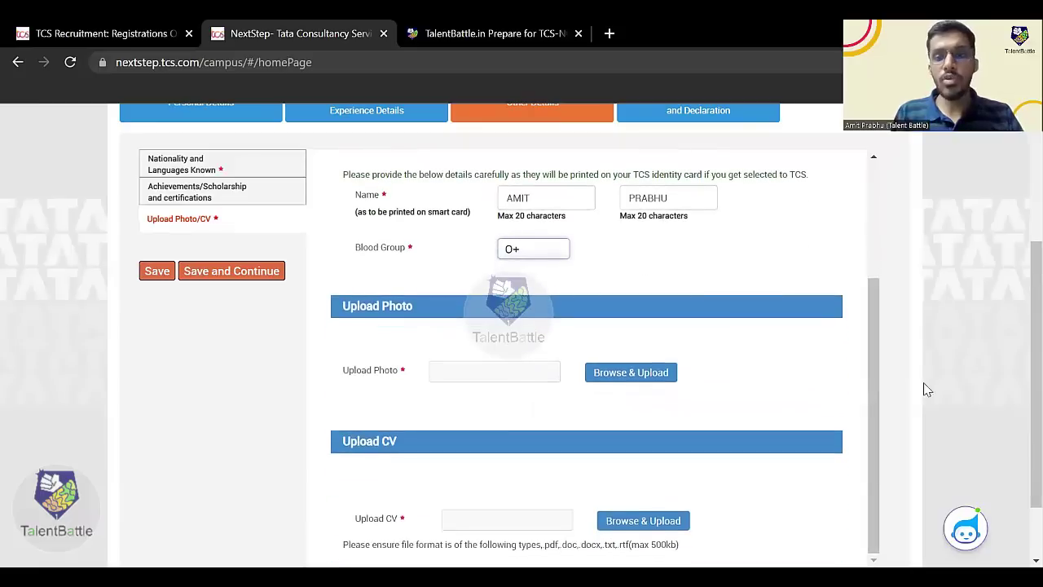
{"action": "scroll", "coordinate": [1016, 419], "scroll_direction": "down", "scroll_amount": 2}
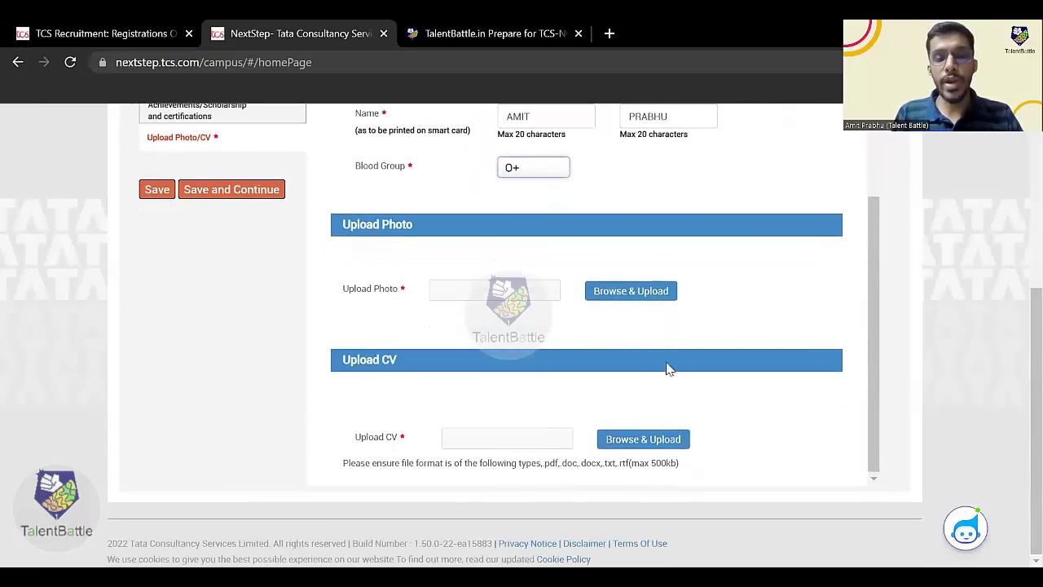
{"action": "left_click", "coordinate": [626, 295]}
{"action": "left_click", "coordinate": [643, 439]}
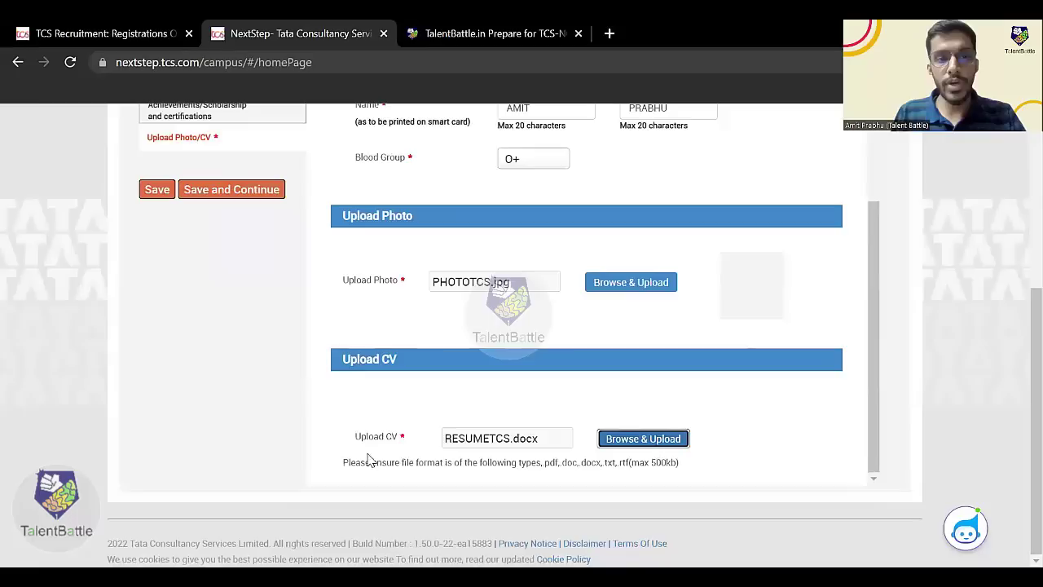
{"action": "scroll", "coordinate": [310, 423], "scroll_direction": "up", "scroll_amount": 3}
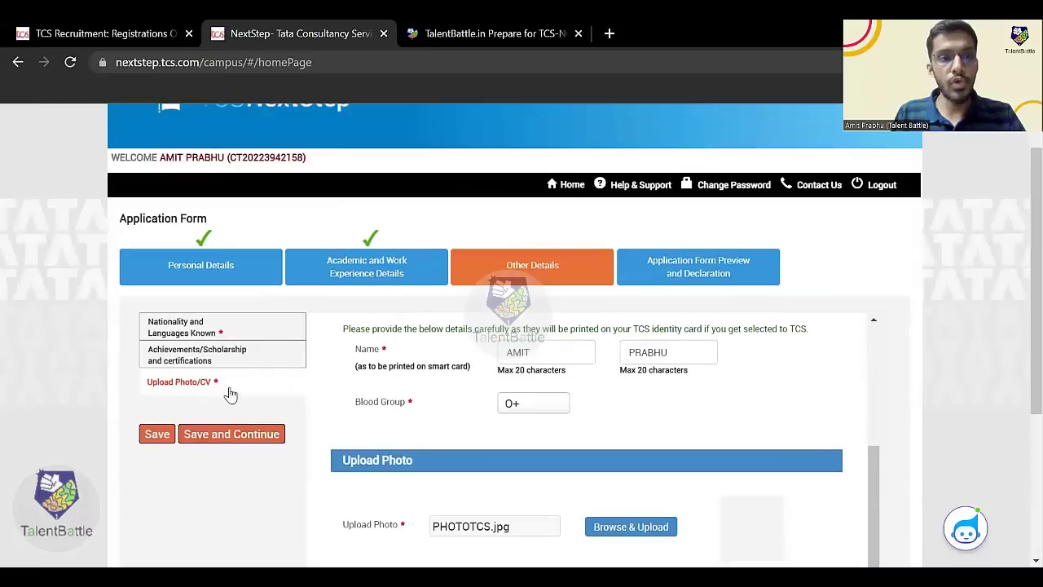
Save the other details and answer No to the security question.
{"action": "left_click", "coordinate": [245, 433]}
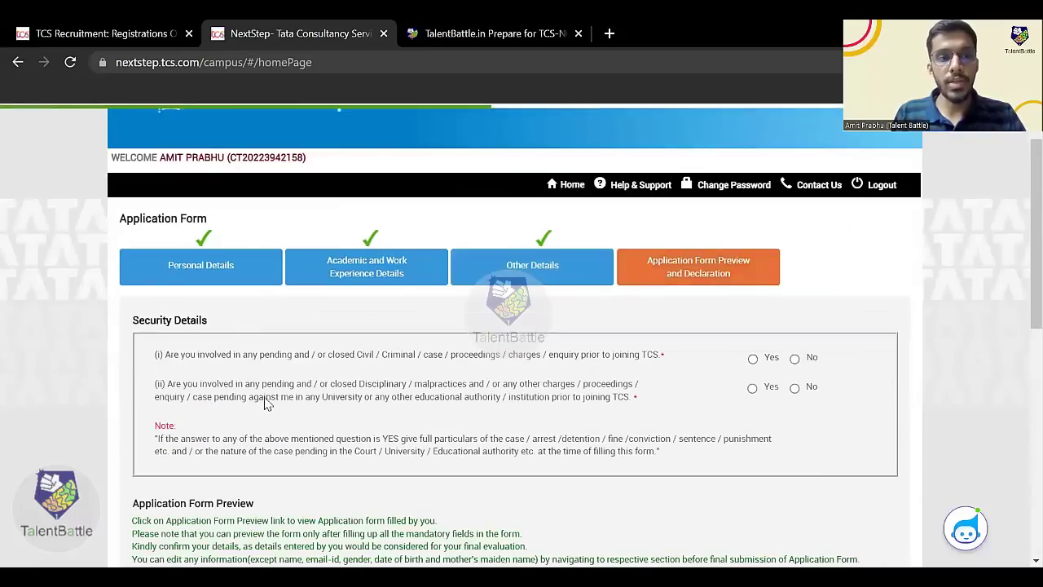
{"action": "scroll", "coordinate": [251, 361], "scroll_direction": "down", "scroll_amount": 2}
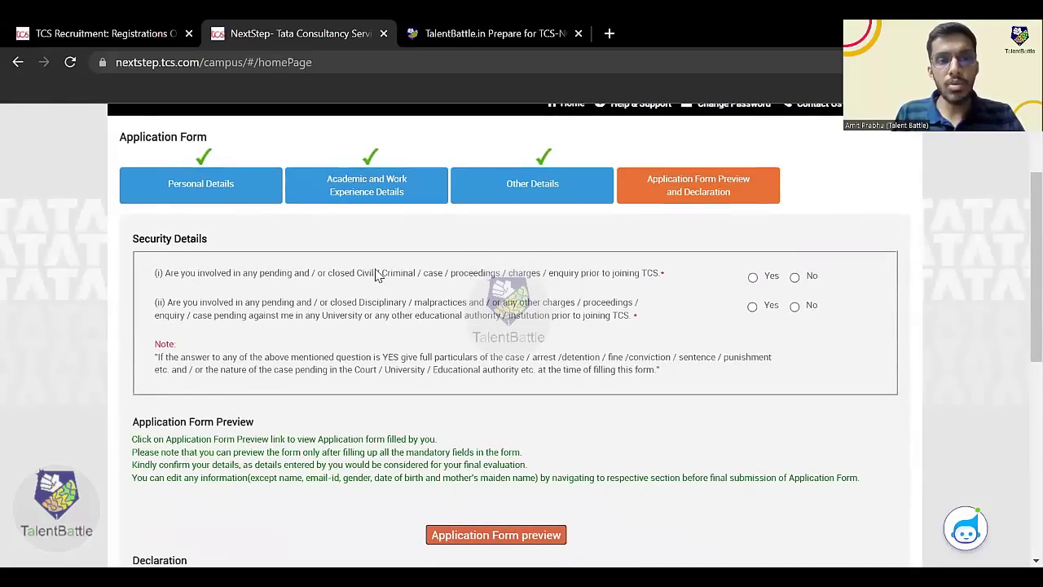
{"action": "left_click", "coordinate": [794, 277]}
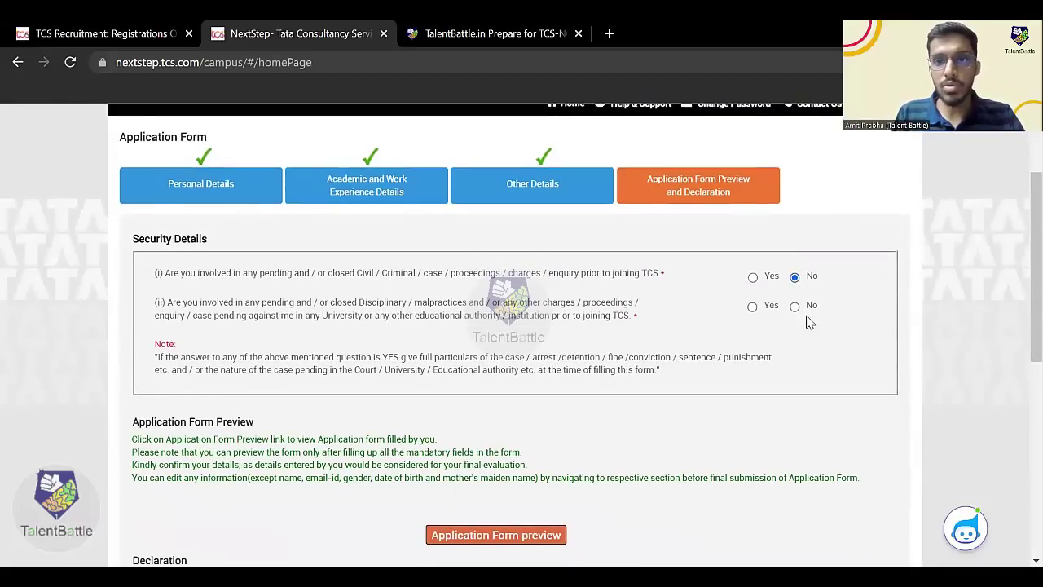
{"action": "scroll", "coordinate": [789, 314], "scroll_direction": "down", "scroll_amount": 3}
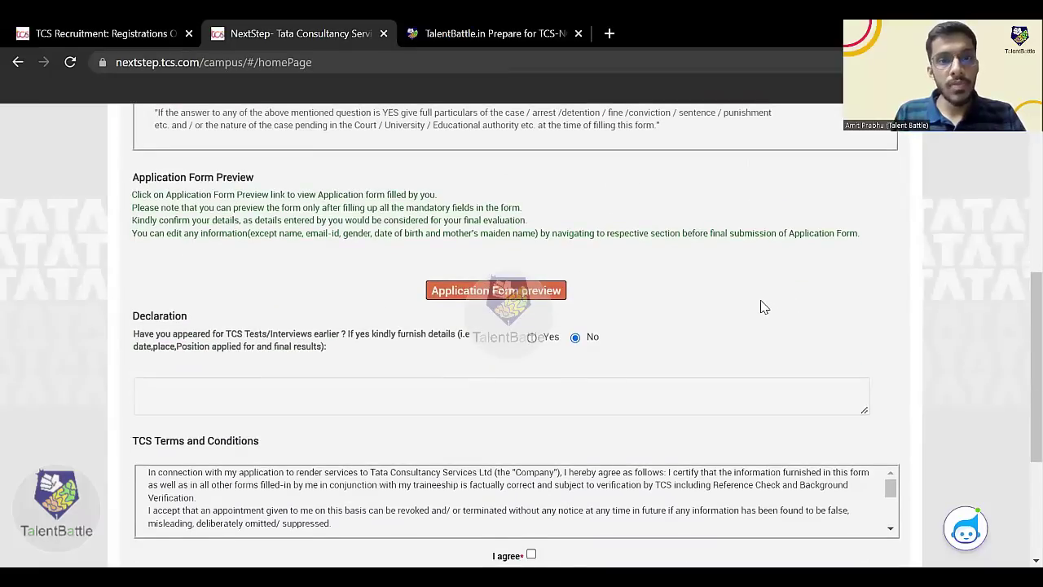
{"action": "scroll", "coordinate": [761, 307], "scroll_direction": "down", "scroll_amount": 1}
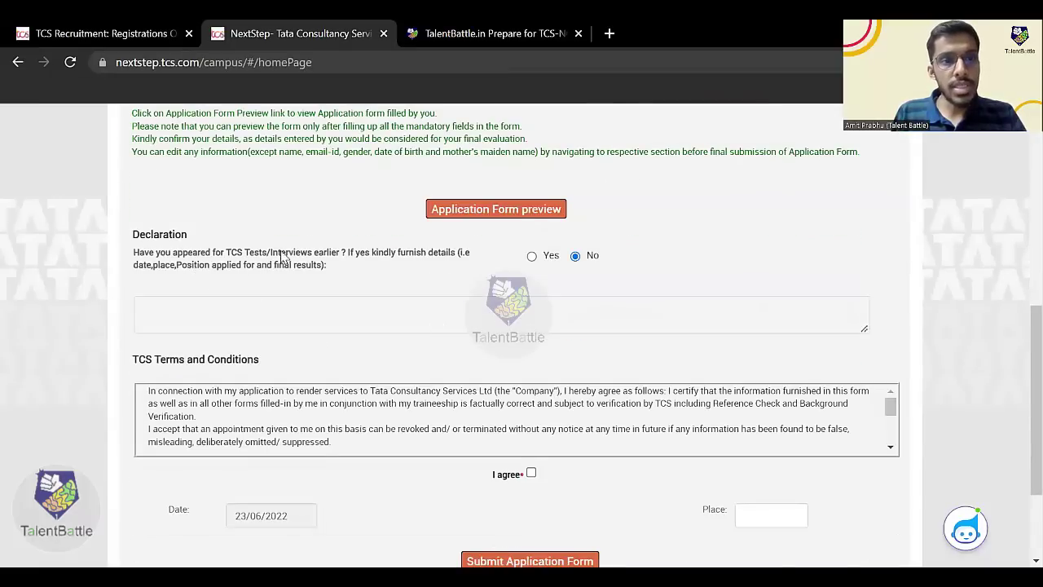
{"action": "scroll", "coordinate": [580, 329], "scroll_direction": "down", "scroll_amount": 1}
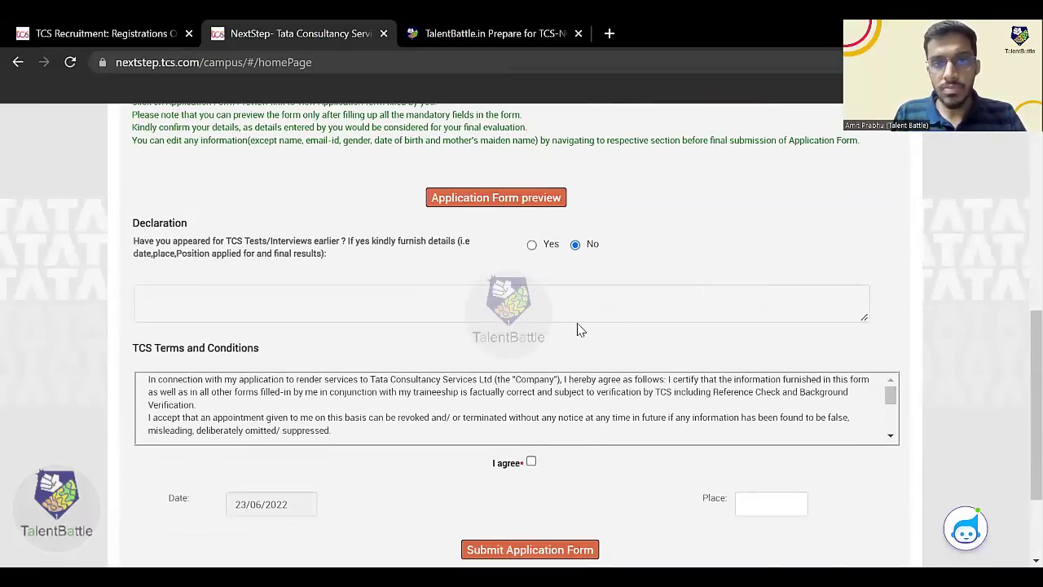
{"action": "scroll", "coordinate": [580, 329], "scroll_direction": "down", "scroll_amount": 2}
Agree to the TCS terms and conditions and submit the application form.
{"action": "left_click", "coordinate": [530, 329]}
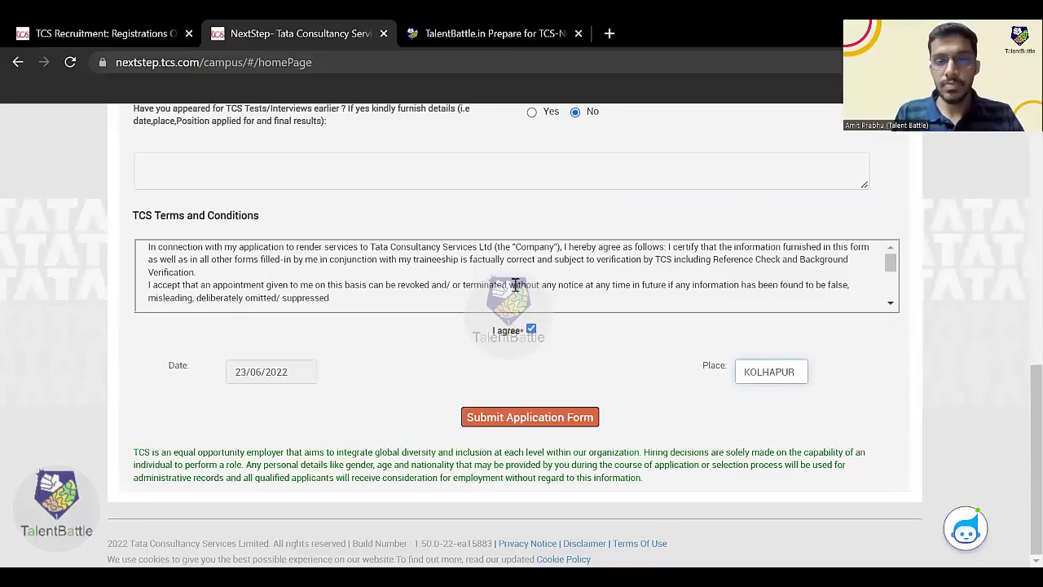
{"action": "scroll", "coordinate": [554, 300], "scroll_direction": "down", "scroll_amount": 5}
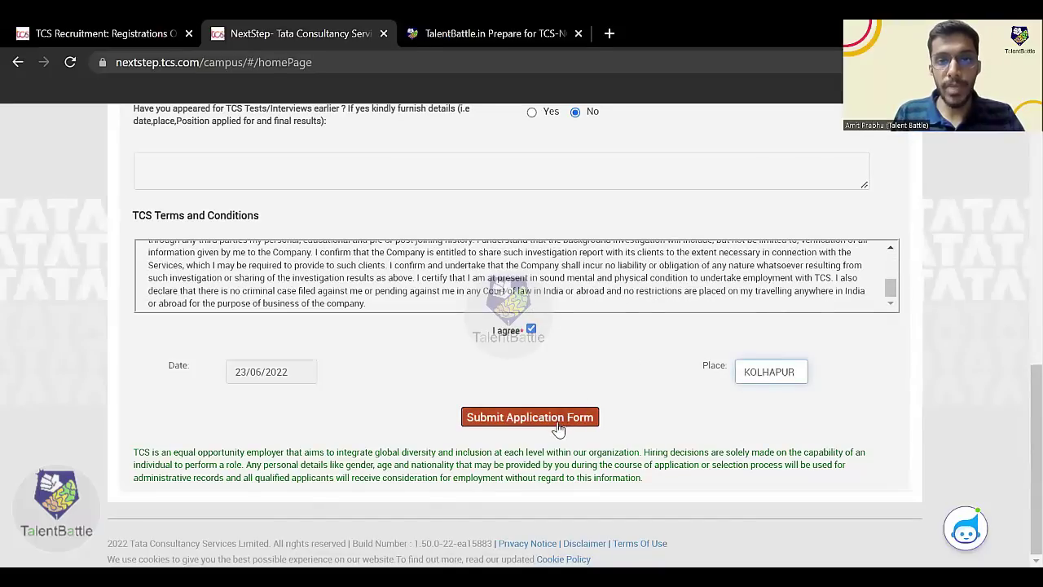
{"action": "scroll", "coordinate": [684, 387], "scroll_direction": "up", "scroll_amount": 5}
{"action": "scroll", "coordinate": [488, 326], "scroll_direction": "down", "scroll_amount": 2}
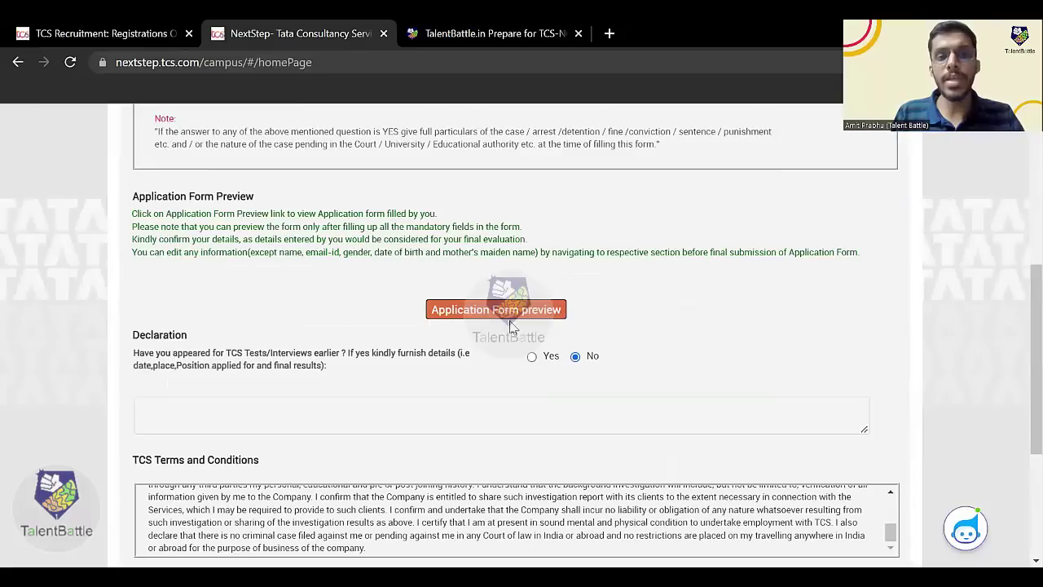
{"action": "scroll", "coordinate": [538, 366], "scroll_direction": "down", "scroll_amount": 3}
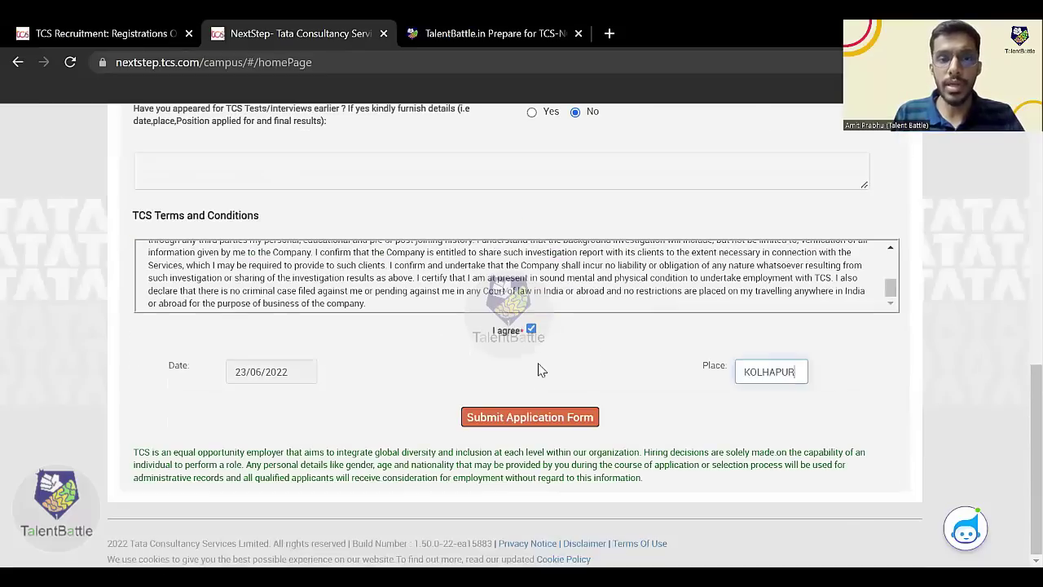
{"action": "left_click", "coordinate": [531, 420]}
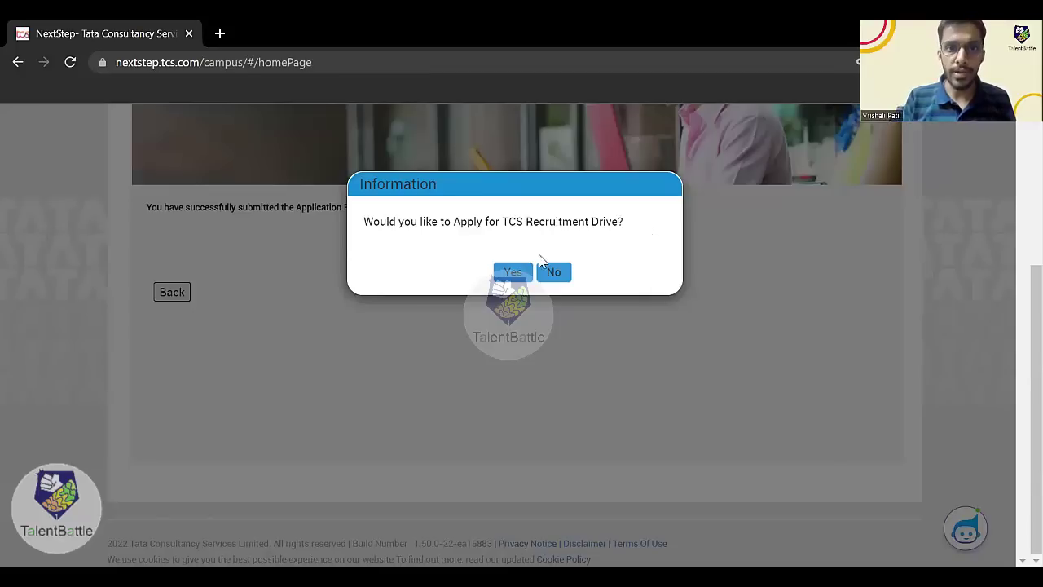
Accept applying for the TCS Recruitment Drive and view the Test Mode choices.
{"action": "left_click", "coordinate": [506, 277]}
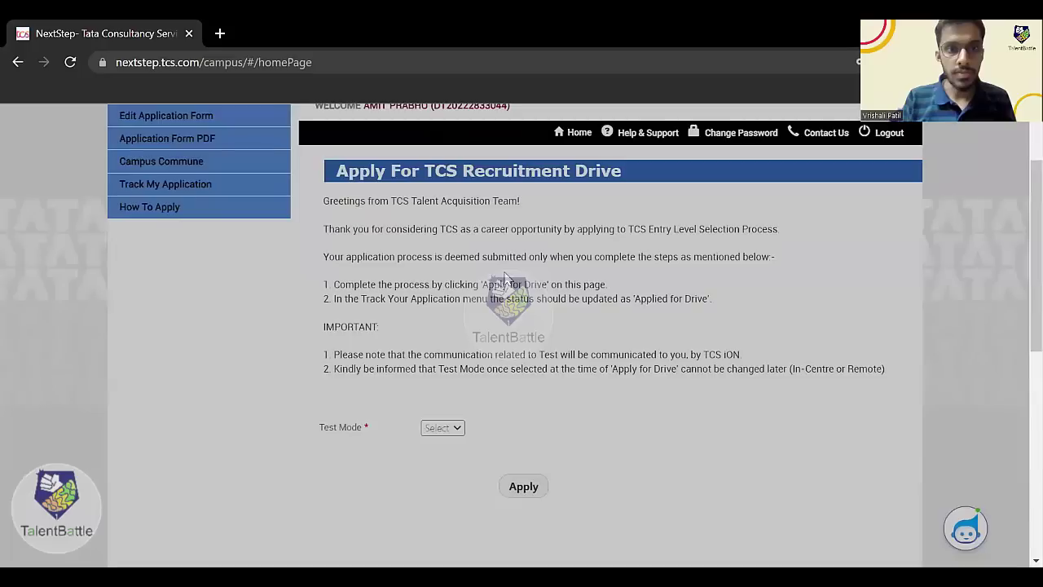
{"action": "scroll", "coordinate": [506, 277], "scroll_direction": "down", "scroll_amount": 1}
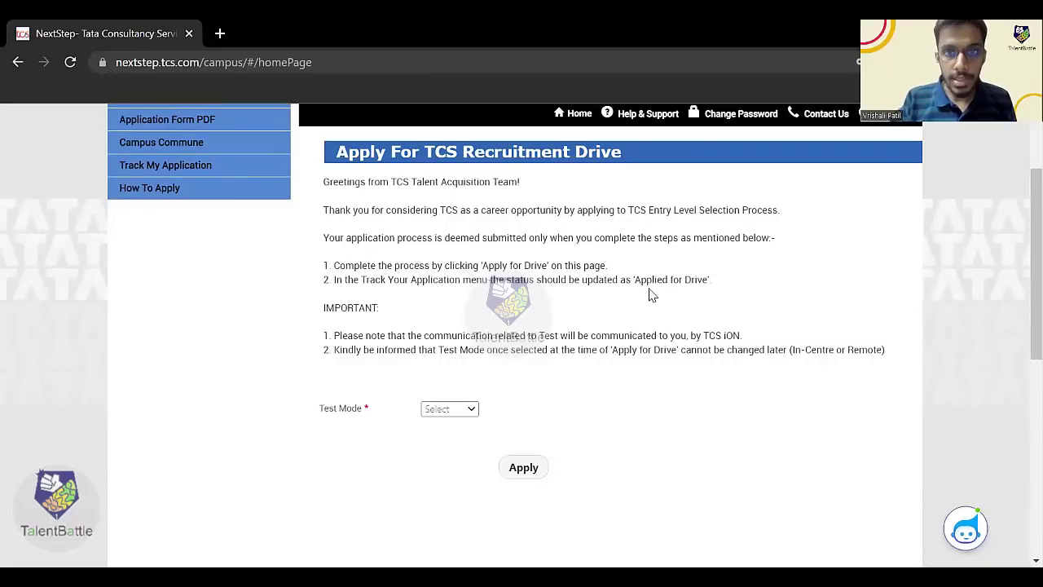
{"action": "scroll", "coordinate": [652, 295], "scroll_direction": "down", "scroll_amount": 1}
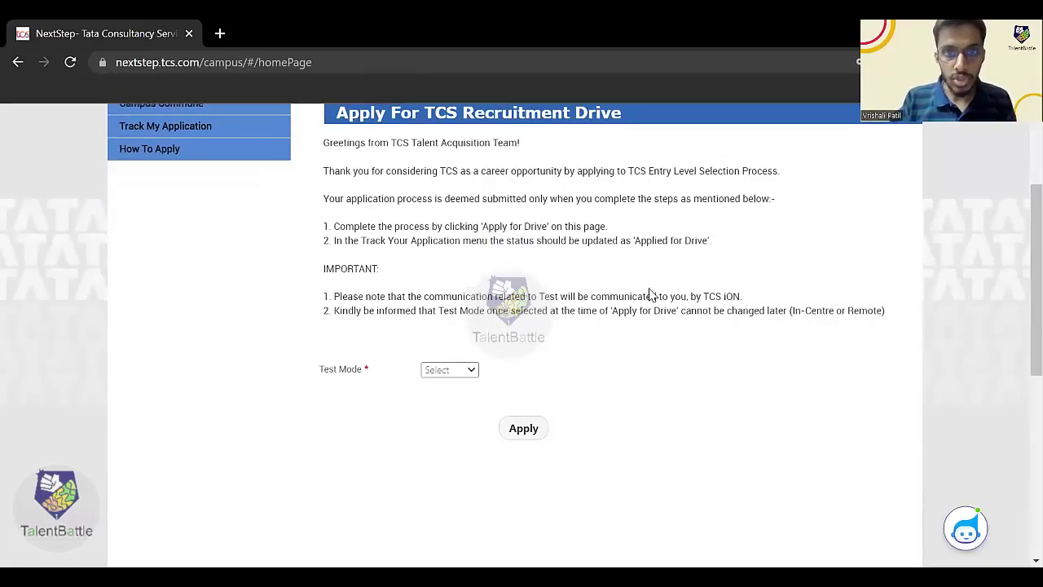
{"action": "left_click", "coordinate": [454, 356]}
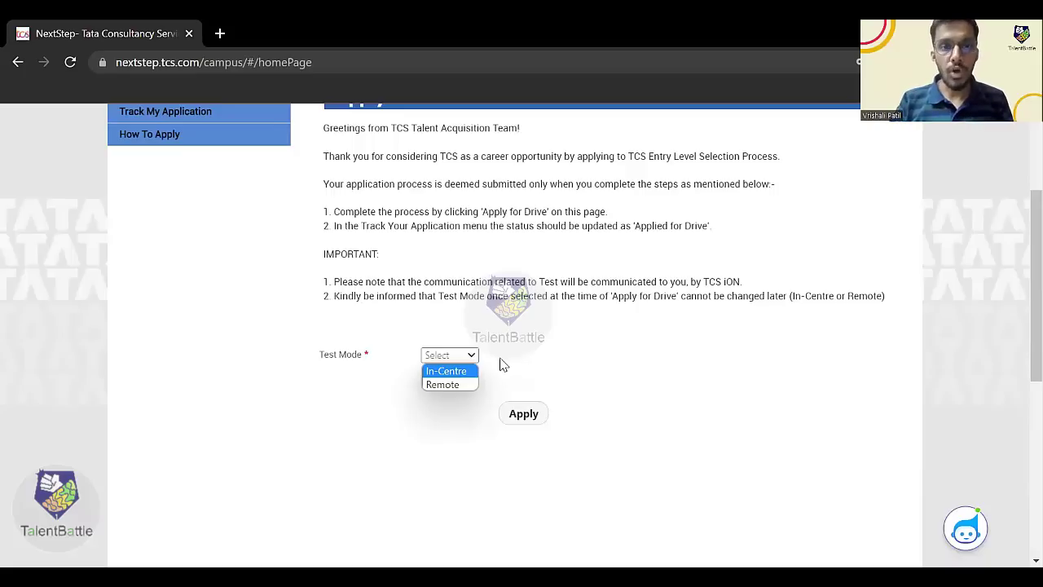
Choose In-Centre with KOLHAPUR as test centre, then change Test Mode to Remote.
{"action": "left_click", "coordinate": [447, 372]}
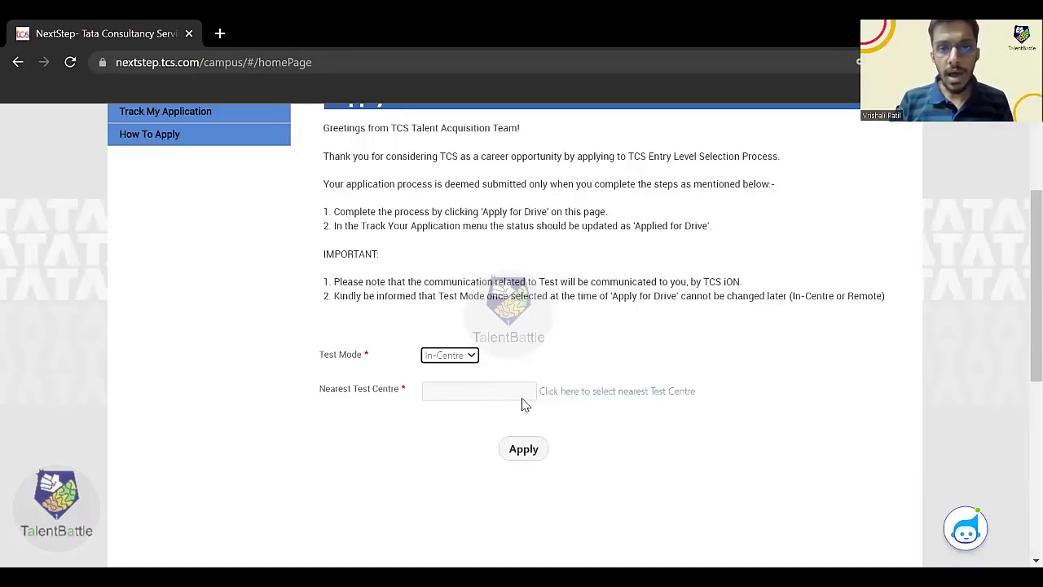
{"action": "left_click", "coordinate": [607, 394]}
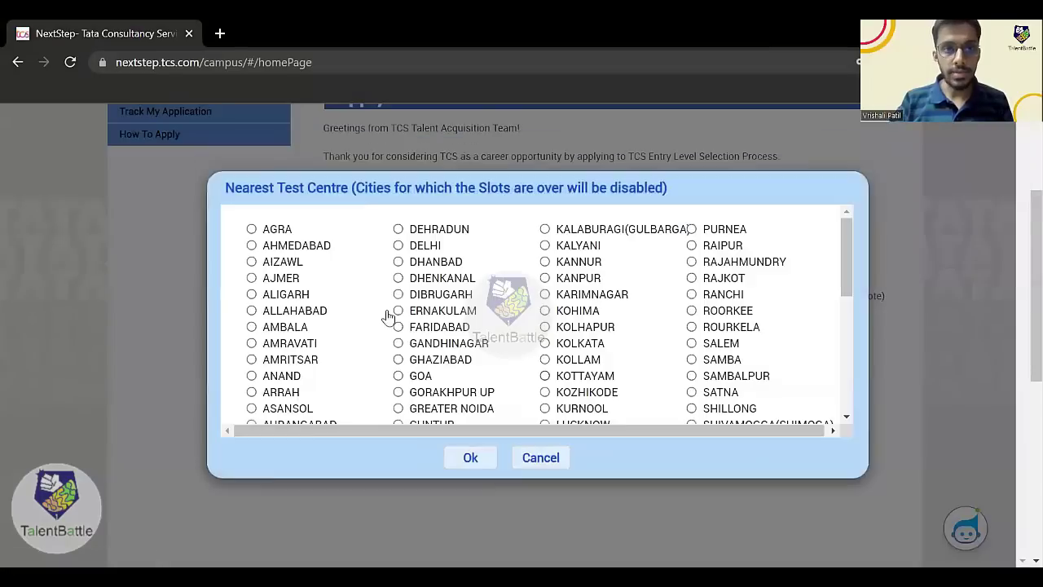
{"action": "scroll", "coordinate": [491, 364], "scroll_direction": "down", "scroll_amount": 2}
{"action": "scroll", "coordinate": [491, 365], "scroll_direction": "down", "scroll_amount": 4}
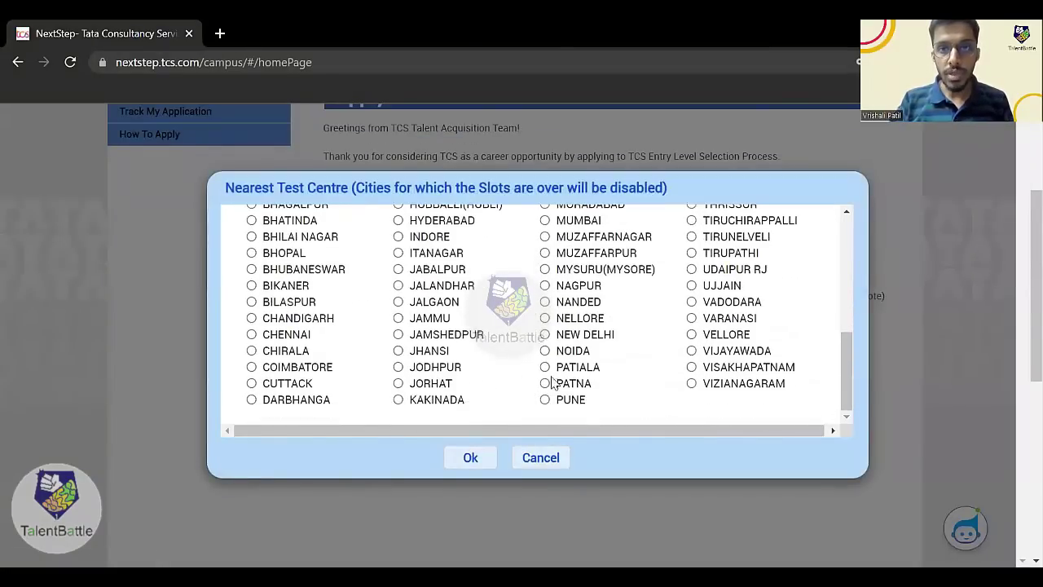
{"action": "scroll", "coordinate": [562, 379], "scroll_direction": "up", "scroll_amount": 5}
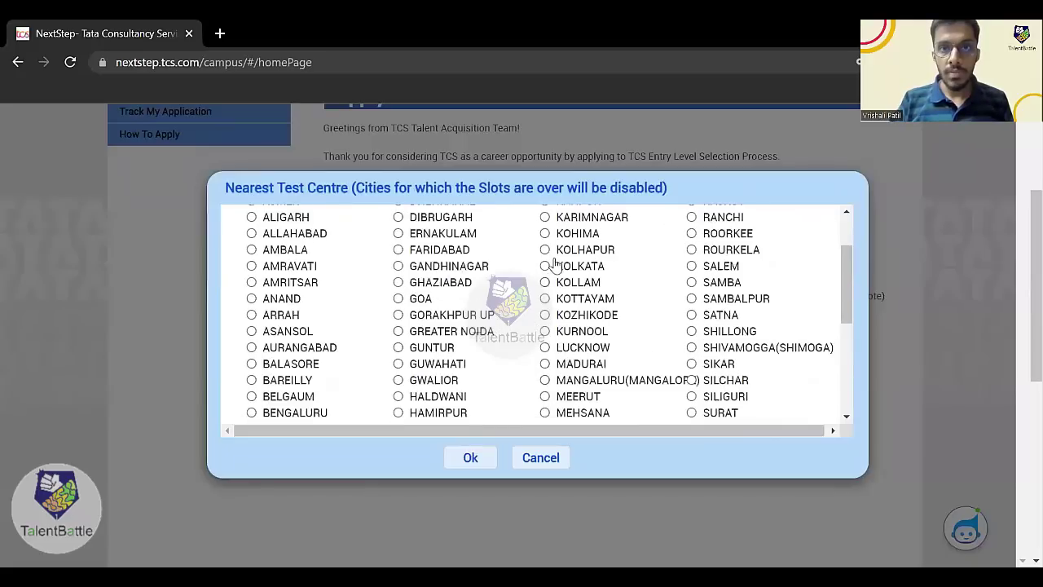
{"action": "scroll", "coordinate": [562, 240], "scroll_direction": "up", "scroll_amount": 1}
{"action": "left_click", "coordinate": [546, 262]}
{"action": "left_click", "coordinate": [475, 457]}
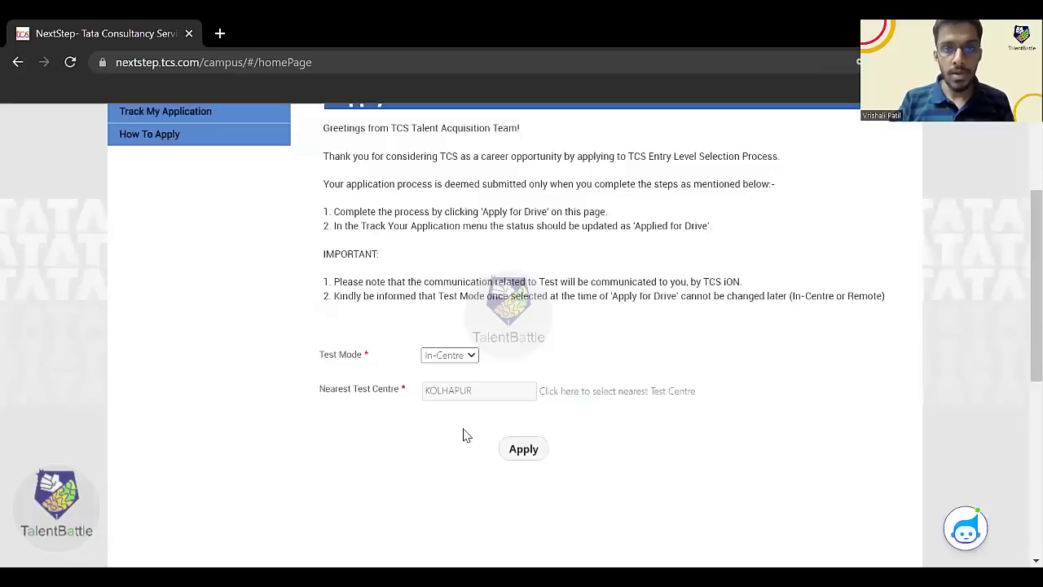
{"action": "left_click", "coordinate": [457, 356]}
{"action": "left_click", "coordinate": [454, 386]}
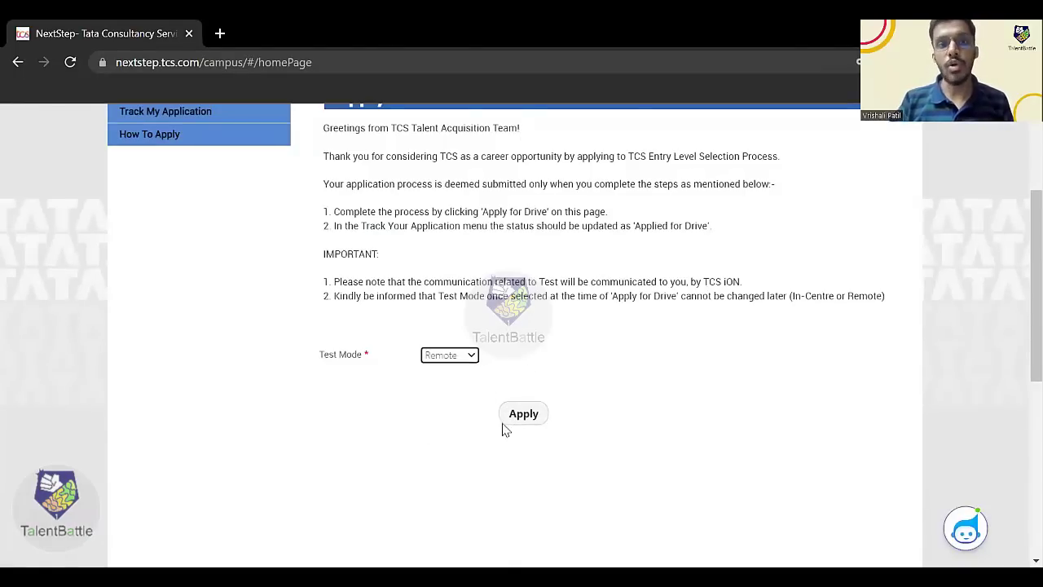
Apply for the recruitment drive and check Track My Application shows Applied for Drive, dated 23/06/2022.
{"action": "left_click", "coordinate": [524, 421]}
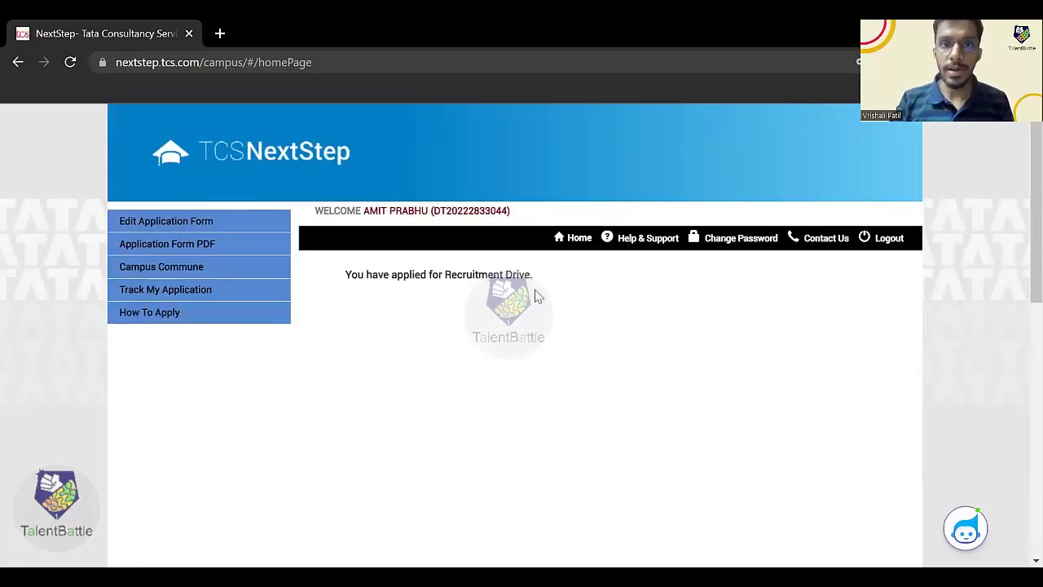
{"action": "left_click", "coordinate": [147, 293]}
{"action": "scroll", "coordinate": [476, 376], "scroll_direction": "down", "scroll_amount": 2}
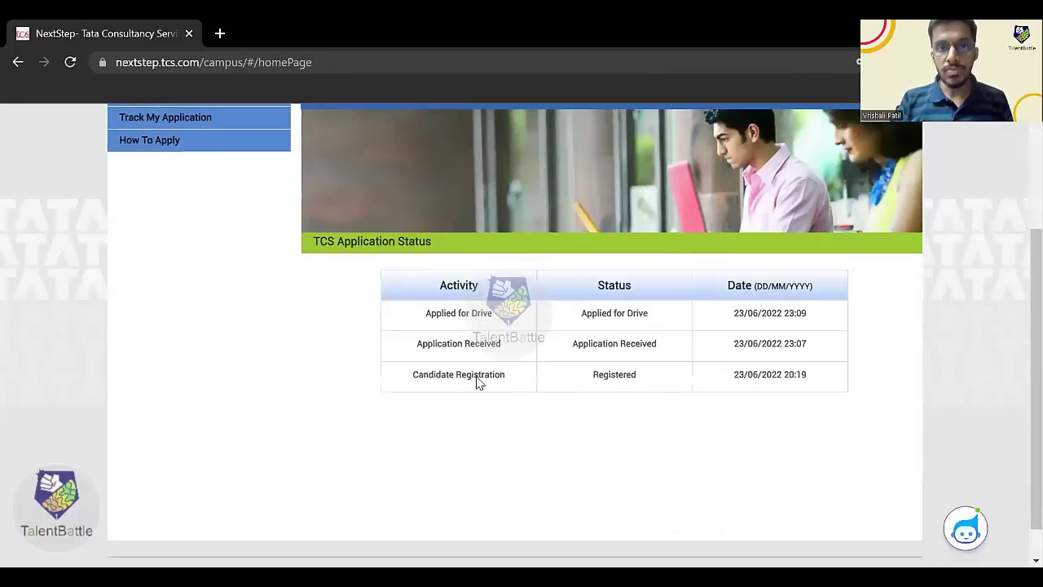